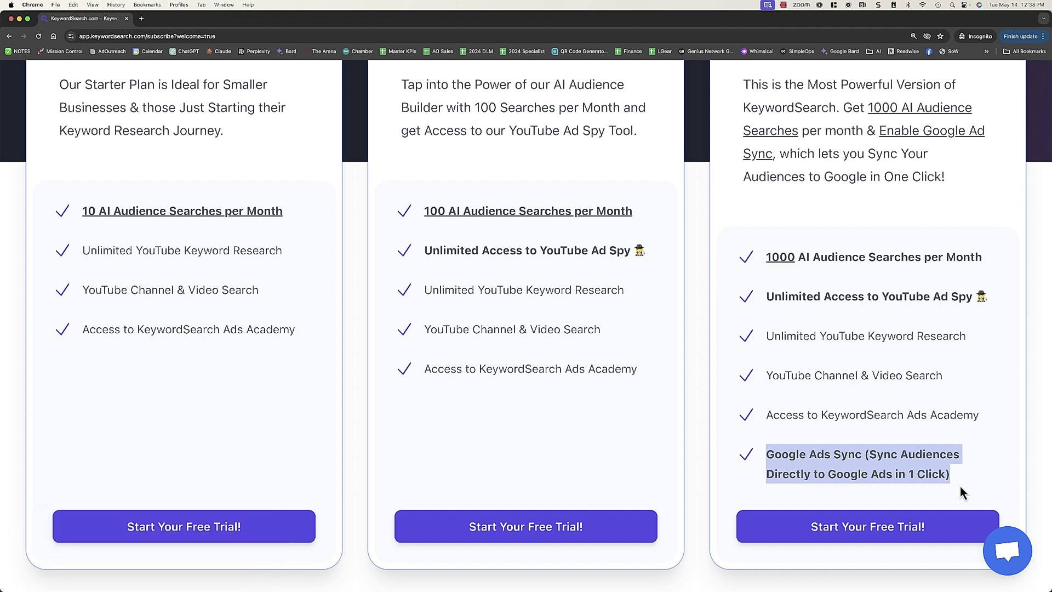
scroll(918, 472, down, 1)
click(853, 510)
scroll(843, 505, up, 5)
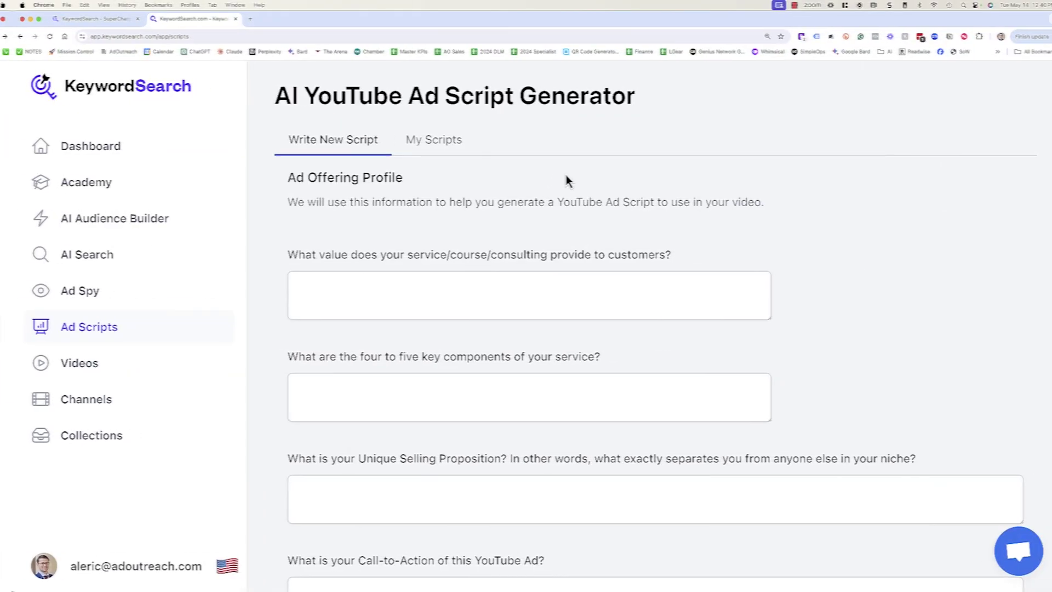
Answer the customer-value question with "AdOutreac helps businesses learn how to use YouTube Ads to get more consistent leads & clients for their coaching or consulting businesses."
scroll(453, 278, down, 2)
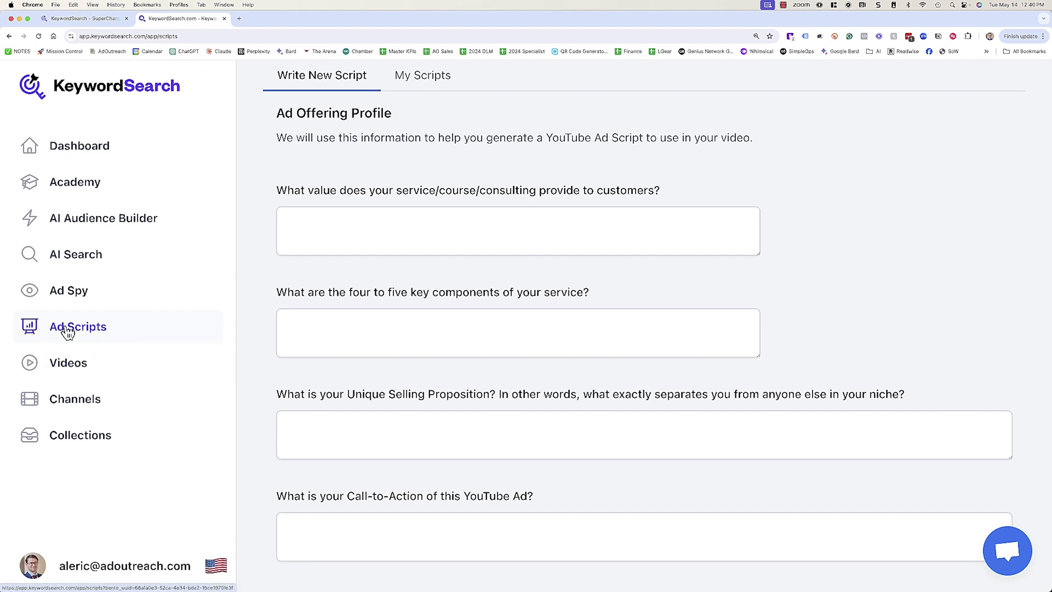
click(390, 213)
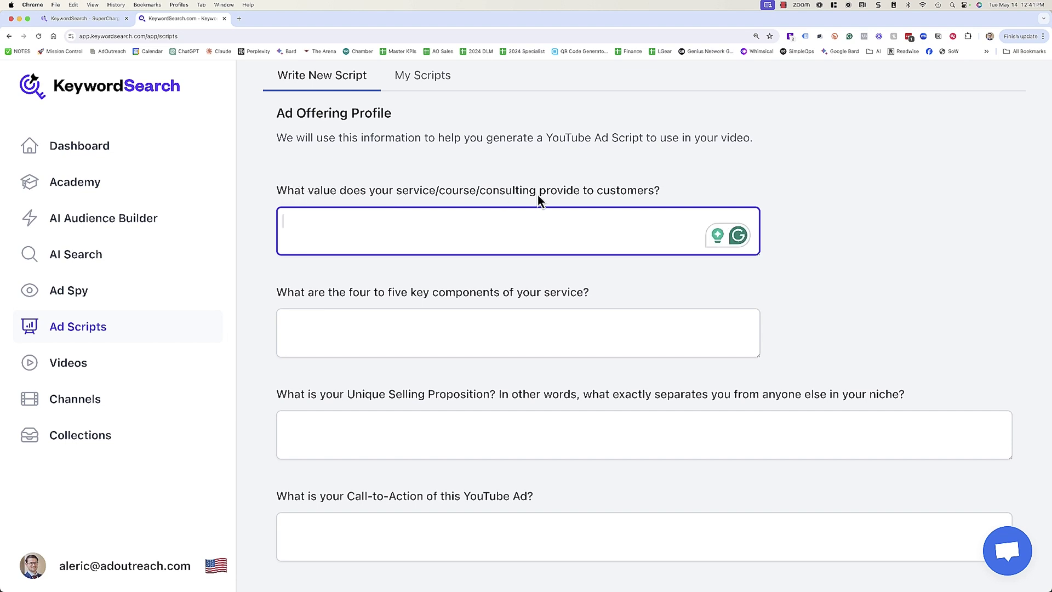
text(AdOutre)
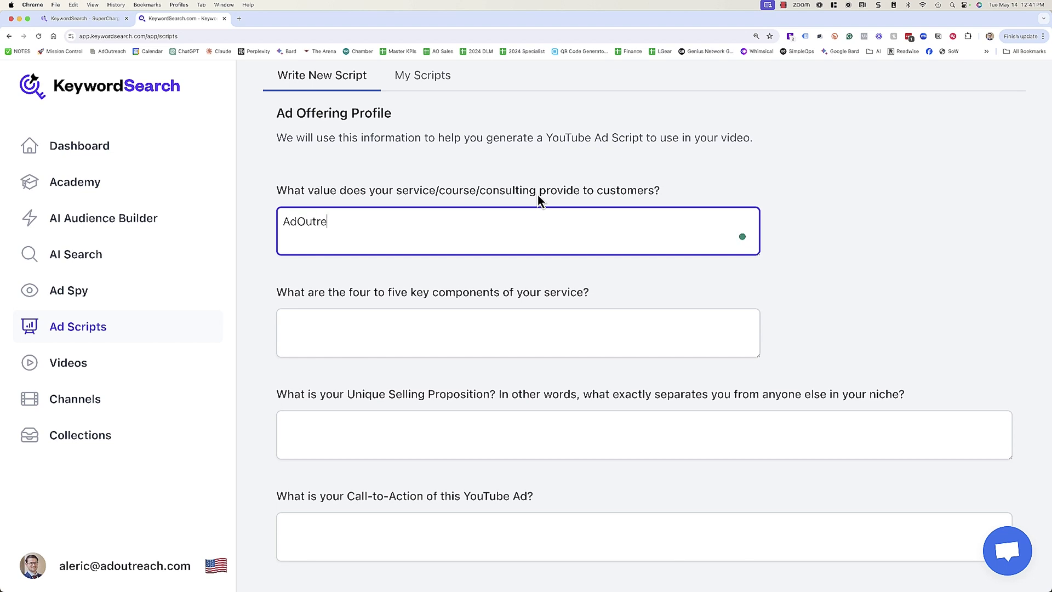
text(ac helps businesses learn )
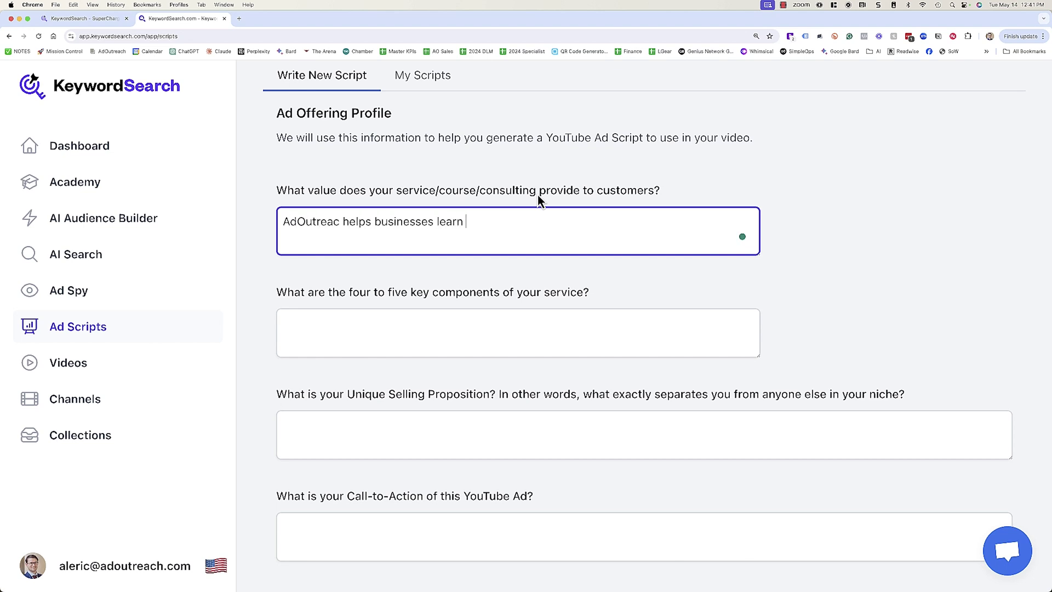
text(how to use YouTube Ads to get more consis)
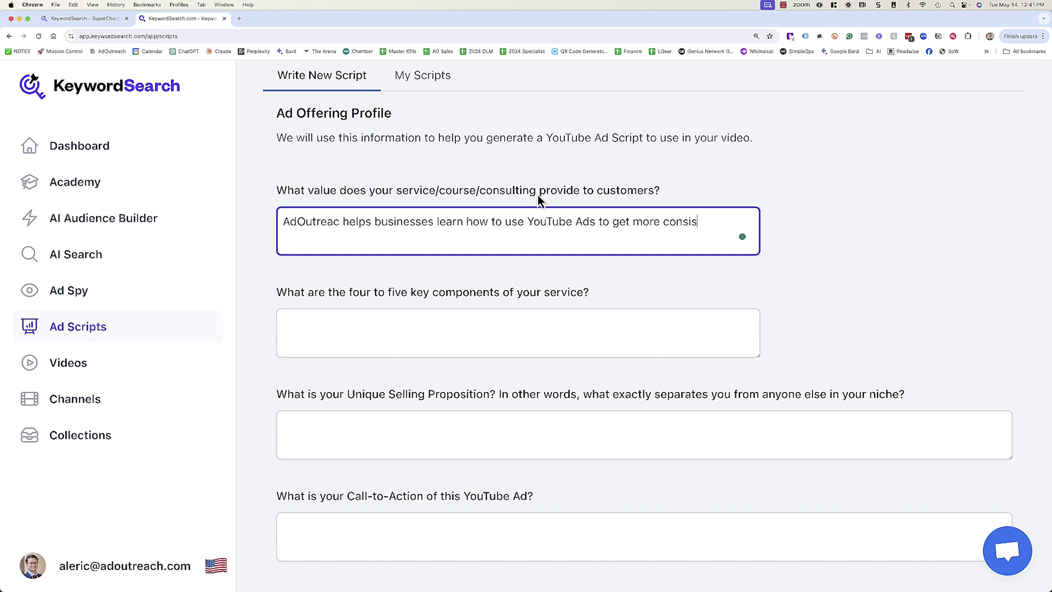
text(tent leads & clients for their coa)
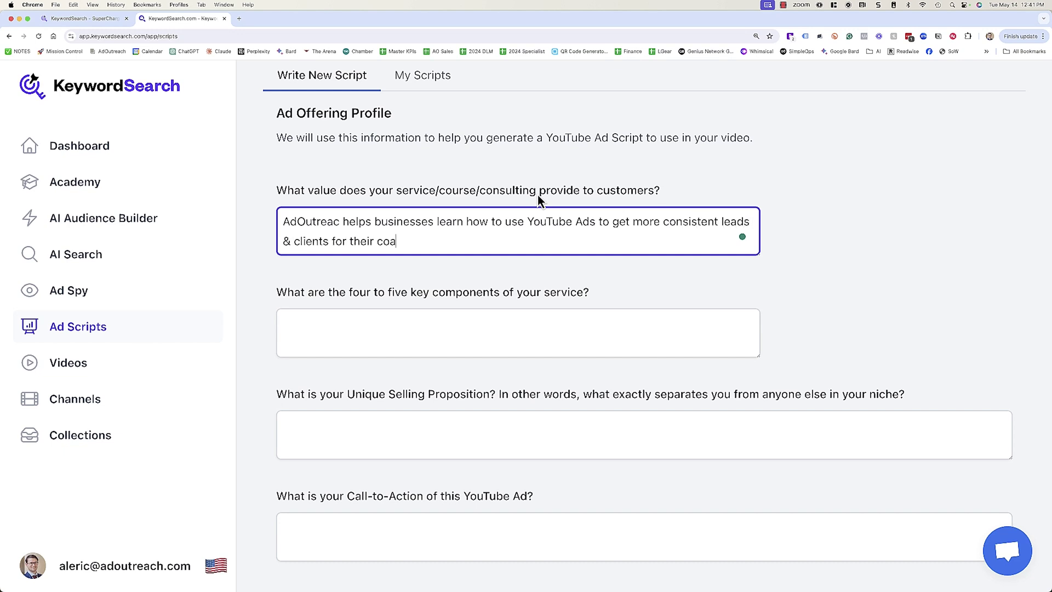
text(ching or consulting businesses.)
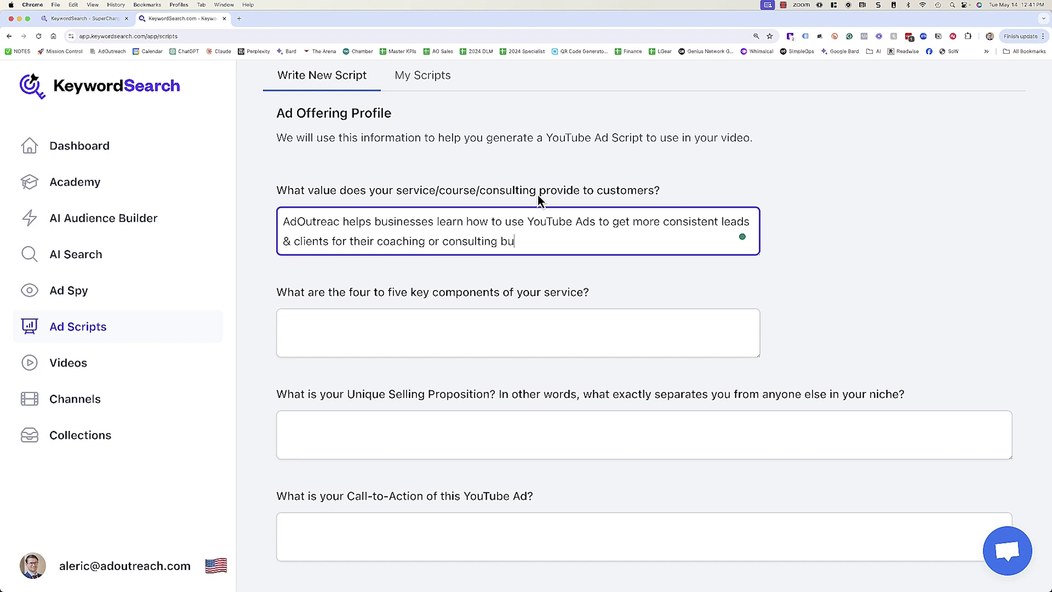
Start the key components answer with "- We help coaches & consultants create a YouTube Ad Strategy to generate more Consistent Clients"
click(505, 335)
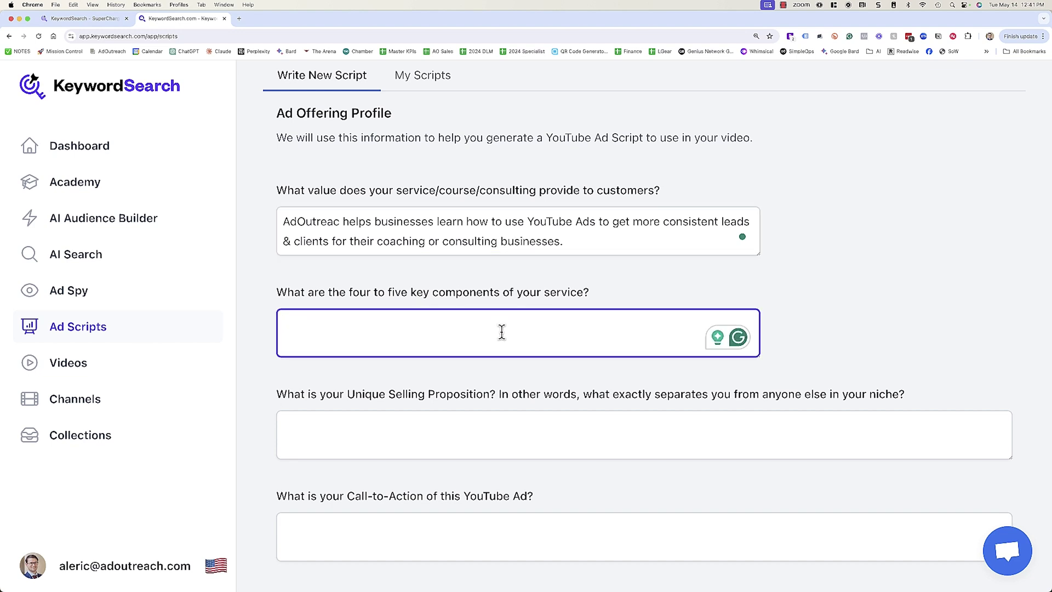
text(- We help coaches & consultants create a YouTube Ad S)
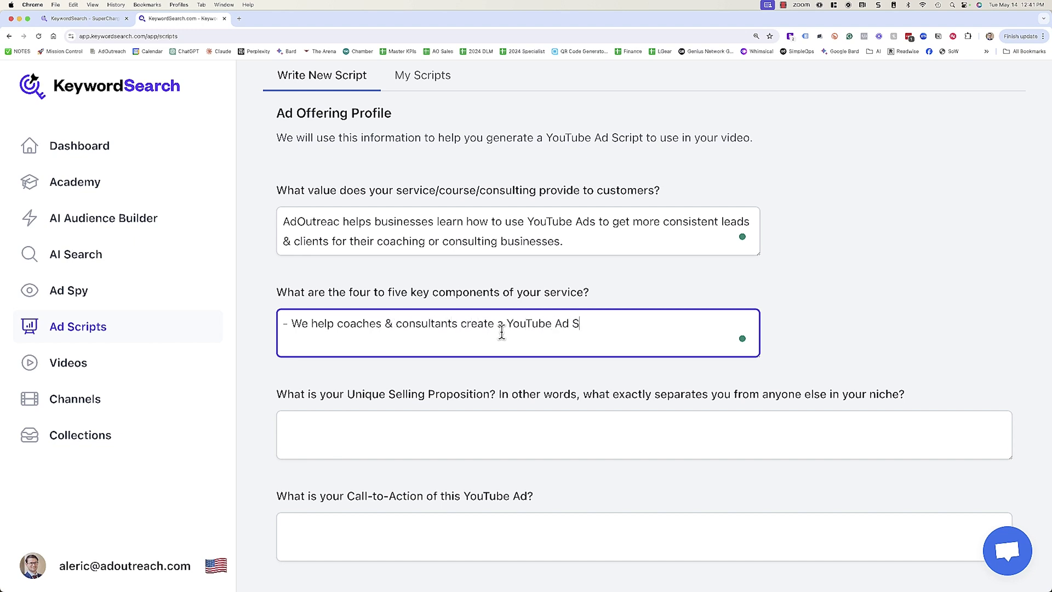
text(trategy to generate more Consistent Clients)
key(Return)
Add the second component, "- We help our clients write YouTube Ad Scripts using AI and the best practices for high converting YouTube Ads"
text(- We help our cl)
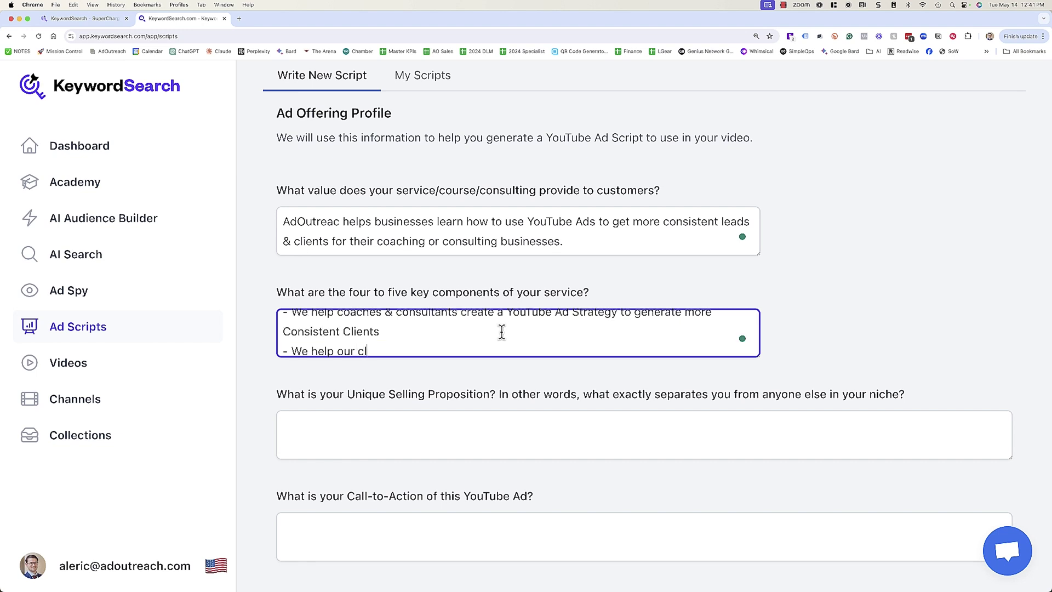
text(ients write YouTube Ad Scripts using AI and the best practices for high converting YouTube Ads)
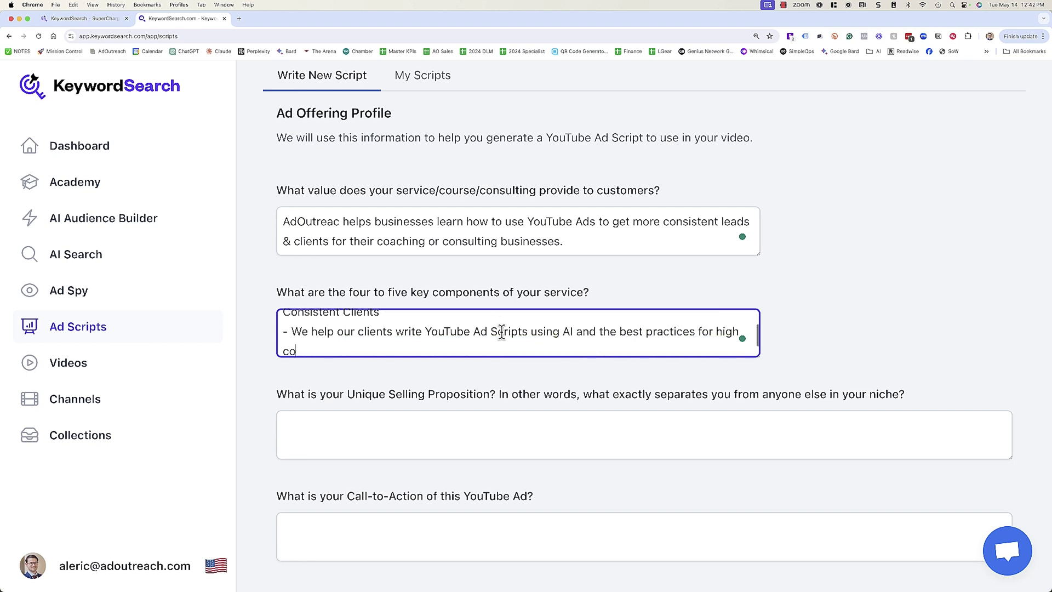
key(Return)
Add the third component, "- We help our clients target their ideal clients using our Alpha-AI YouTube Ad Targeting Strategy"
text(- We help our clients target their ideal clients using our Alpha-AI YouTube Ad Targeti)
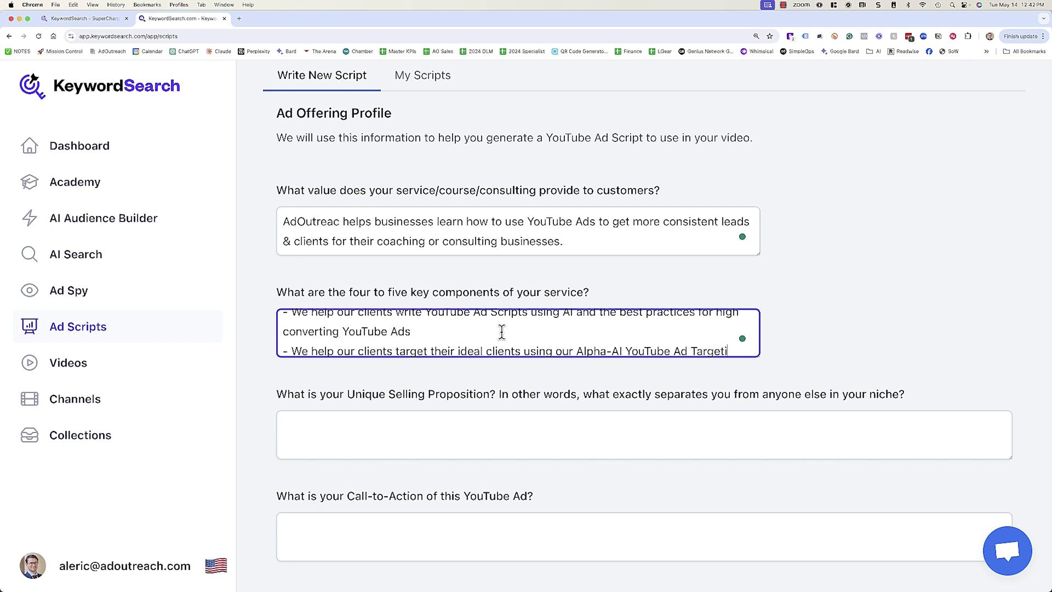
text(ng Strategy)
key(Return)
Add the fourth component, "- We help our clients optimize & scale their YouTube Ads to help grow their businesses & achieve their goals"
text(- We help our clients optimize & scale )
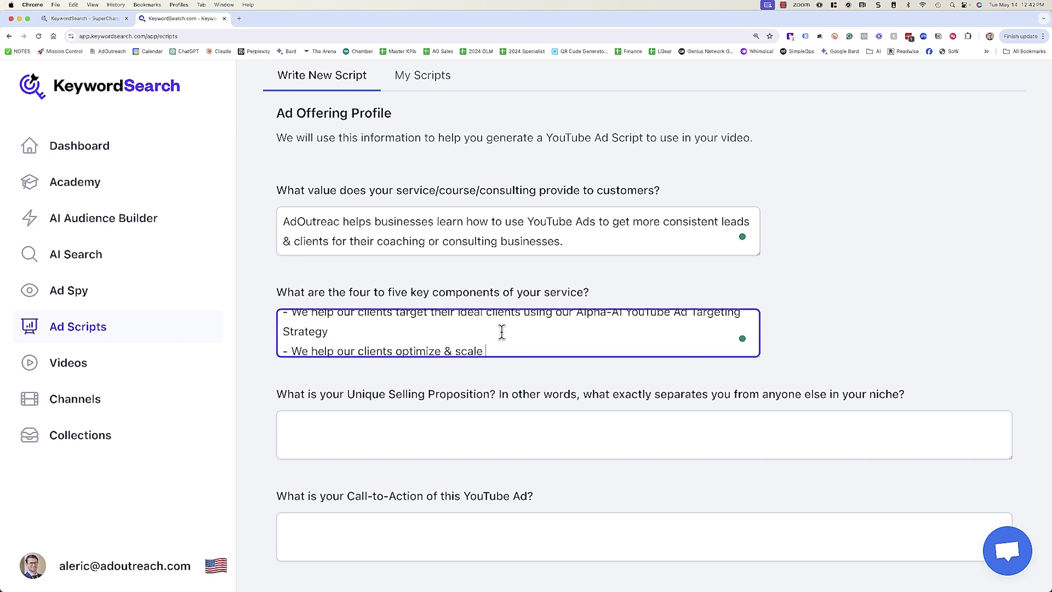
text(their YouTube Ads to help gro)
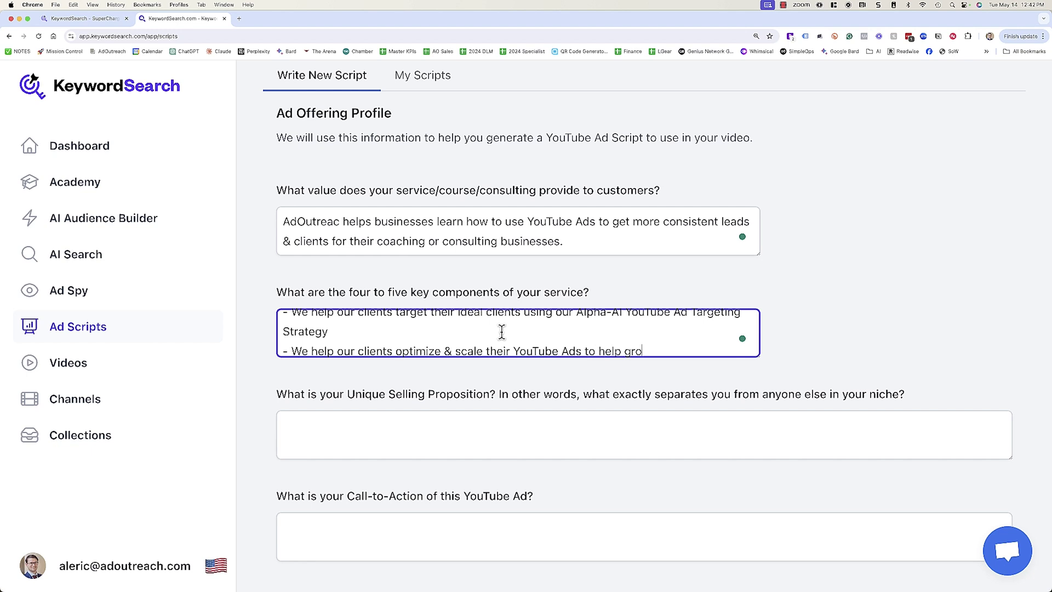
text(w their businesses &)
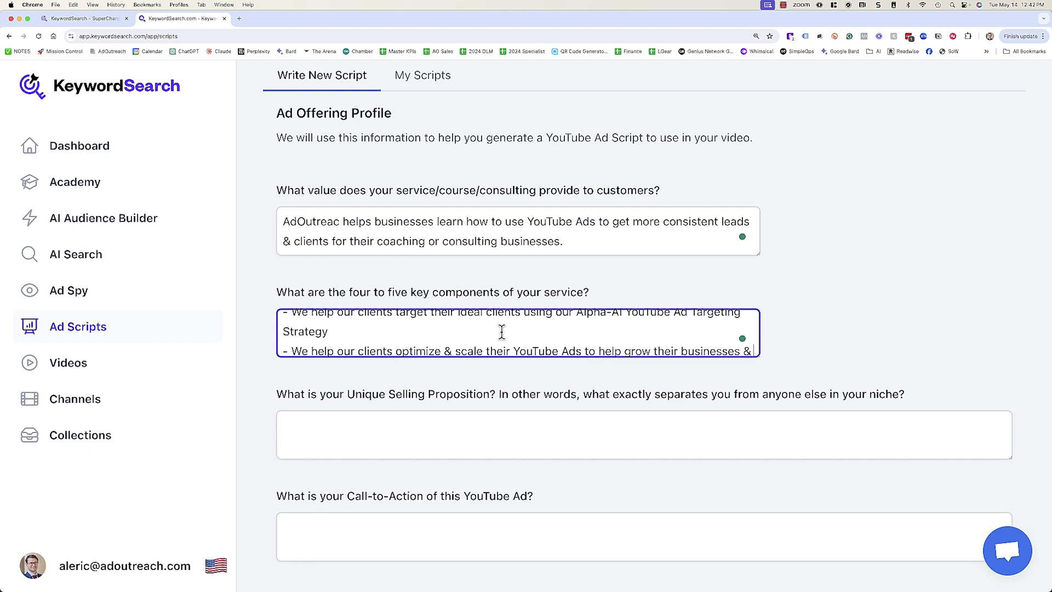
text( achieve their goals)
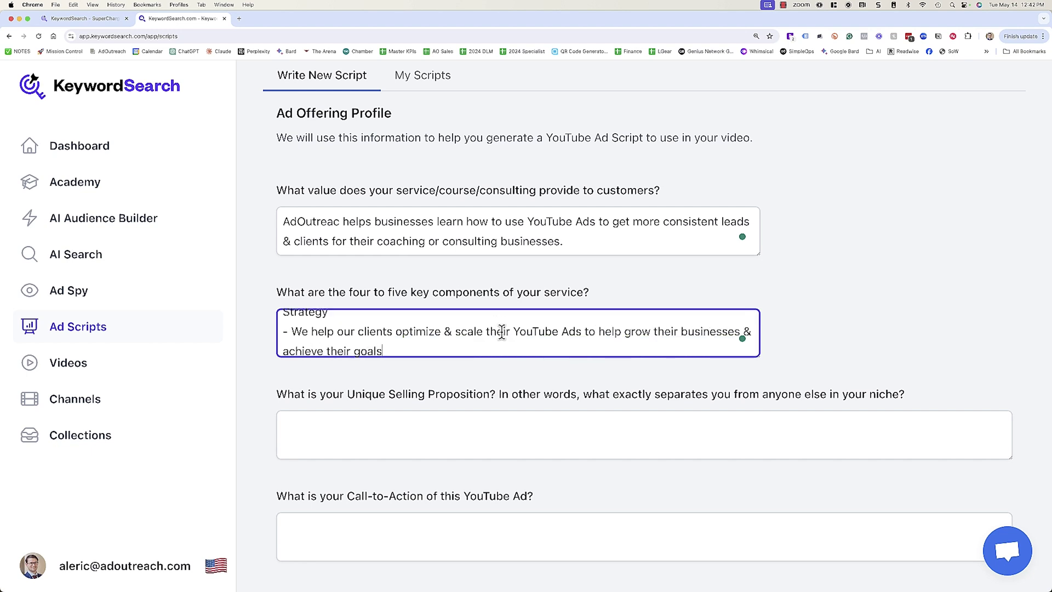
Begin the Unique Selling Proposition answer: AdOutreach has helped over 3000 Coaches, Consultants & Course Creators scale their businesses using YouTube Ads, generating them hundreds of millions
scroll(531, 371, down, 2)
click(531, 371)
scroll(532, 374, down, 2)
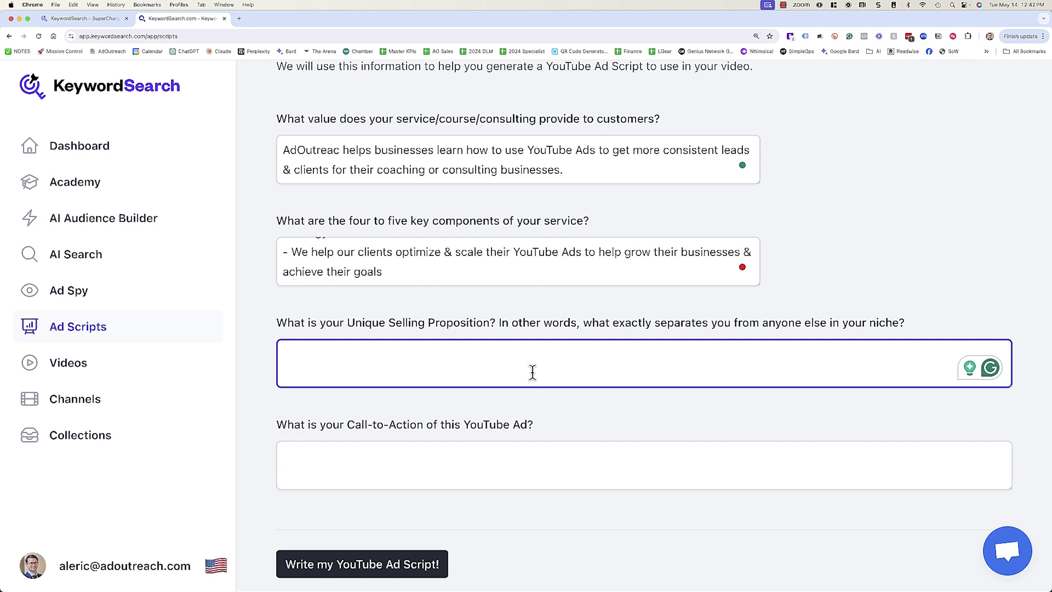
text(AdO)
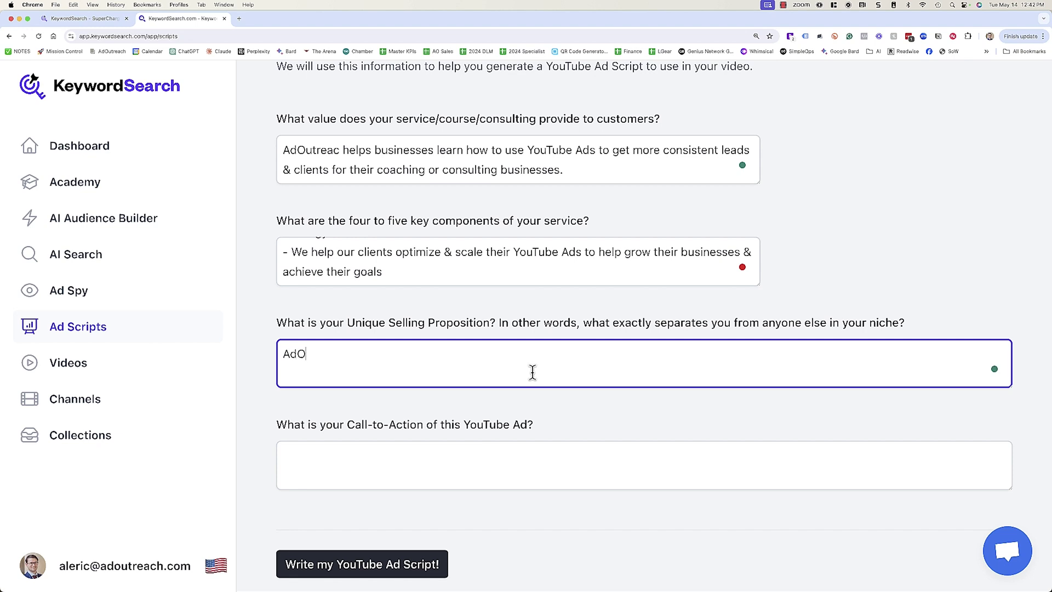
text(utreach has helped over 3000 Coaches, )
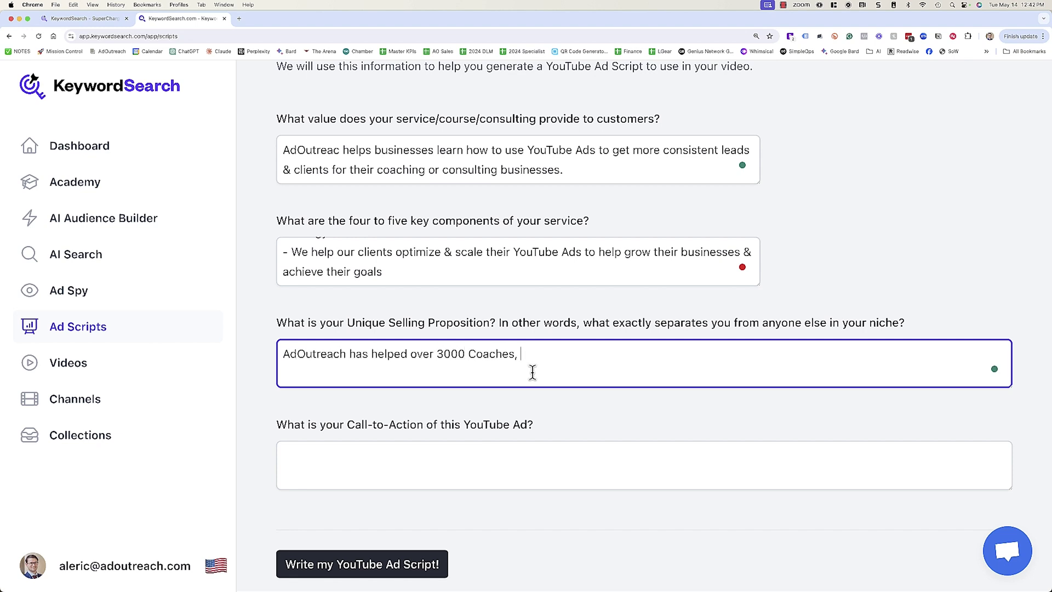
text(Consultants & Course)
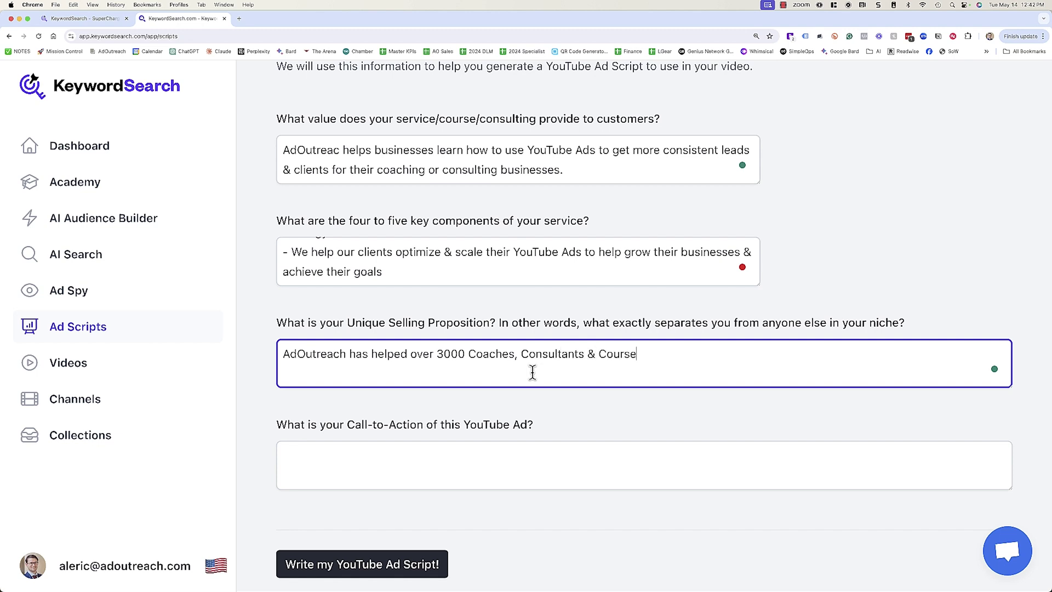
text( Creators scale their busi)
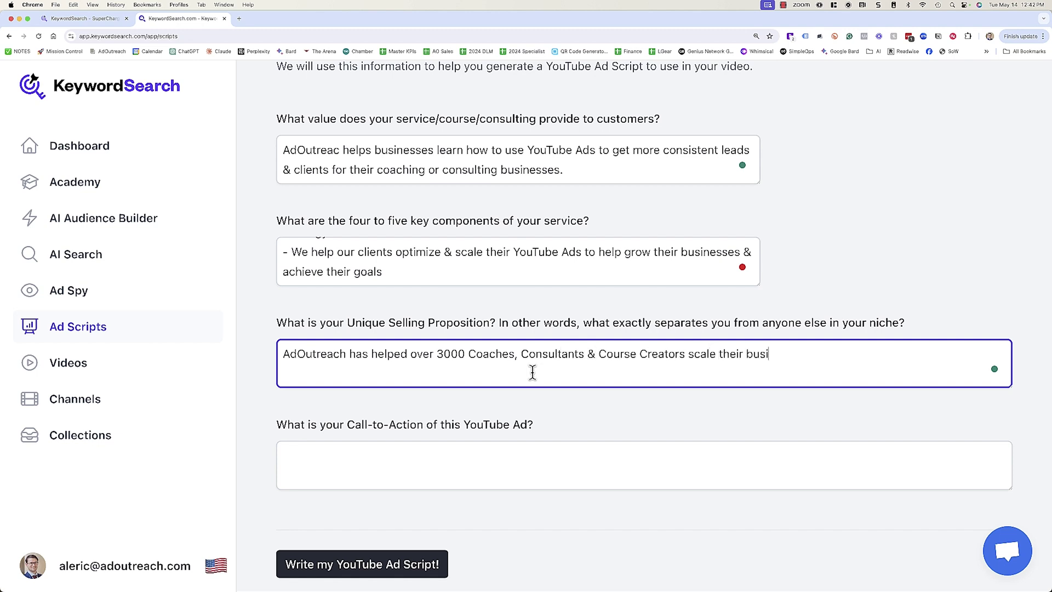
text(nesses using YouTube)
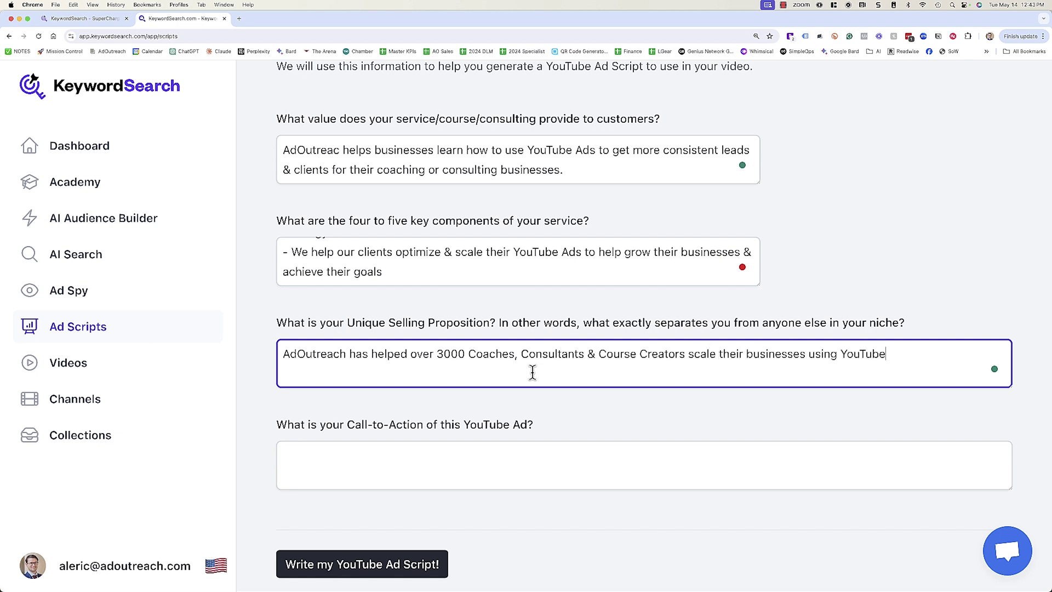
text( Ads, generating them hundreds of million)
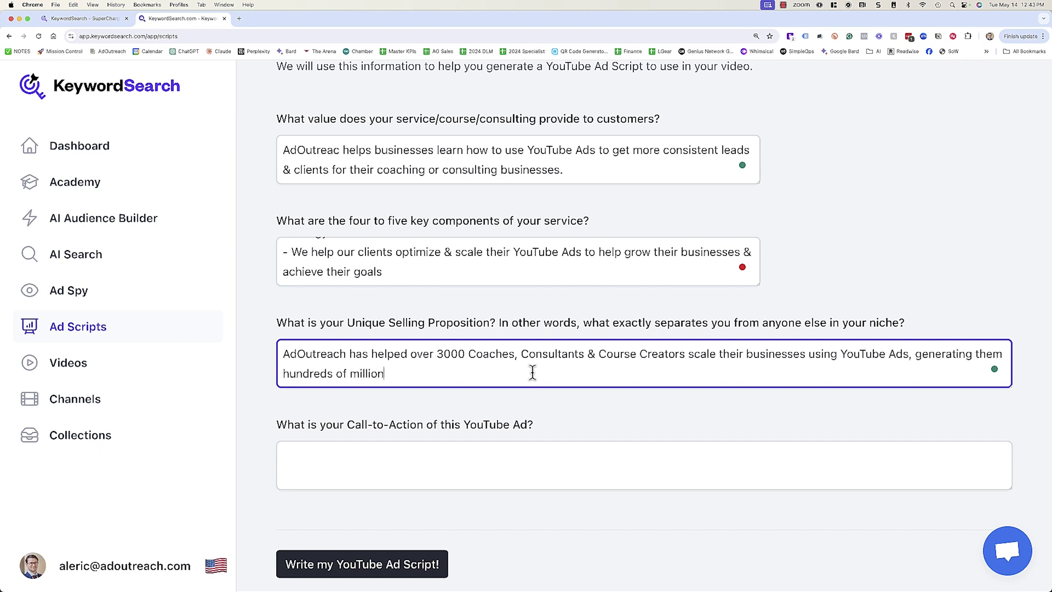
Continue the selling proposition with collective client revenue, over $7.7 Million of own YouTube Ads spending, #60 on the INC 5000 list, and clients using these same strategies
text(s of dollars in collective revenue. AdOutreach has also spent over $7.7 Million do)
key(BackSpace)
text(dollars of their own money running YouTube Ads & have ca)
key(BackSpace)
key(BackSpace)
text(scaled their business landin)
text(g #60 on the INC 500)
text(0 last of the faster)
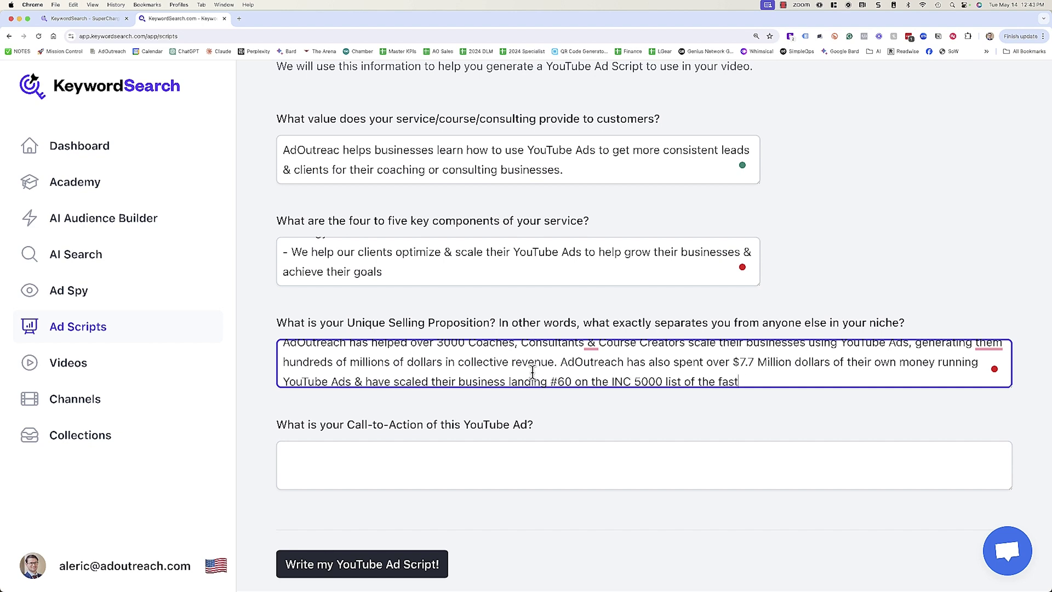
text(t growing companies in America. AdOutreach helps its clients use these same strategies to scale their businesses.)
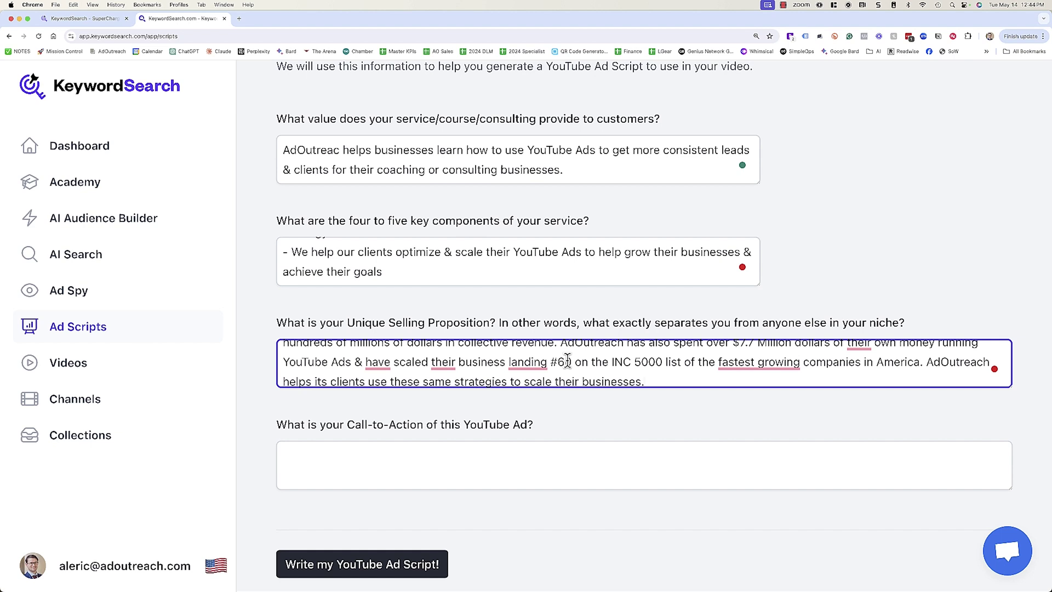
Add a separate paragraph naming AdOutreach's own Alpha-AI Targeting Strategy, which leverages AI to target YouTube Ads on the cutting edge of AI Advertising
key(Return)
key(Return)
text(Another unique)
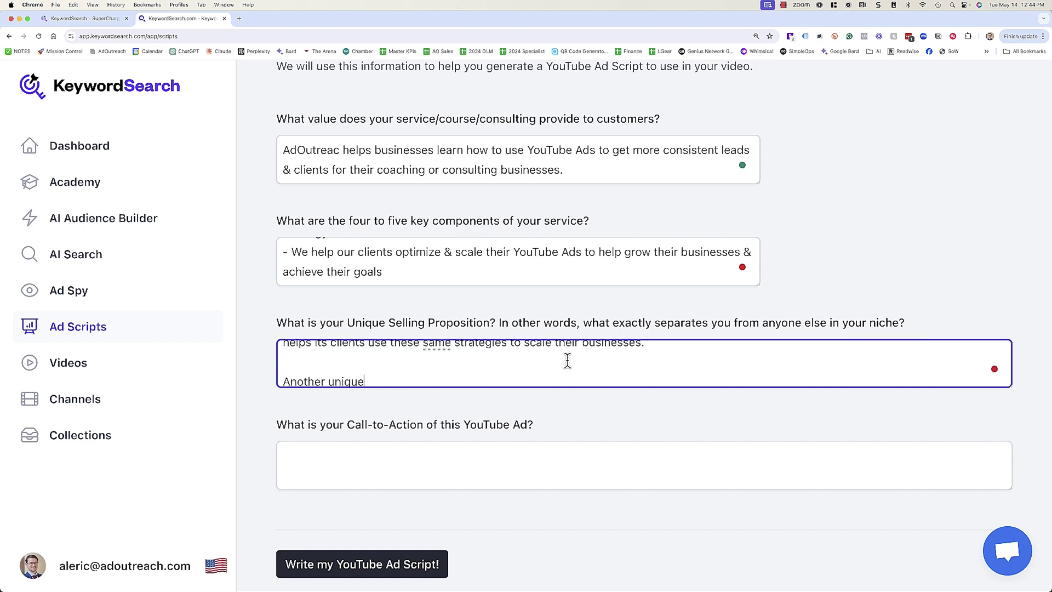
text( selling proposition is that AdOutreach also )
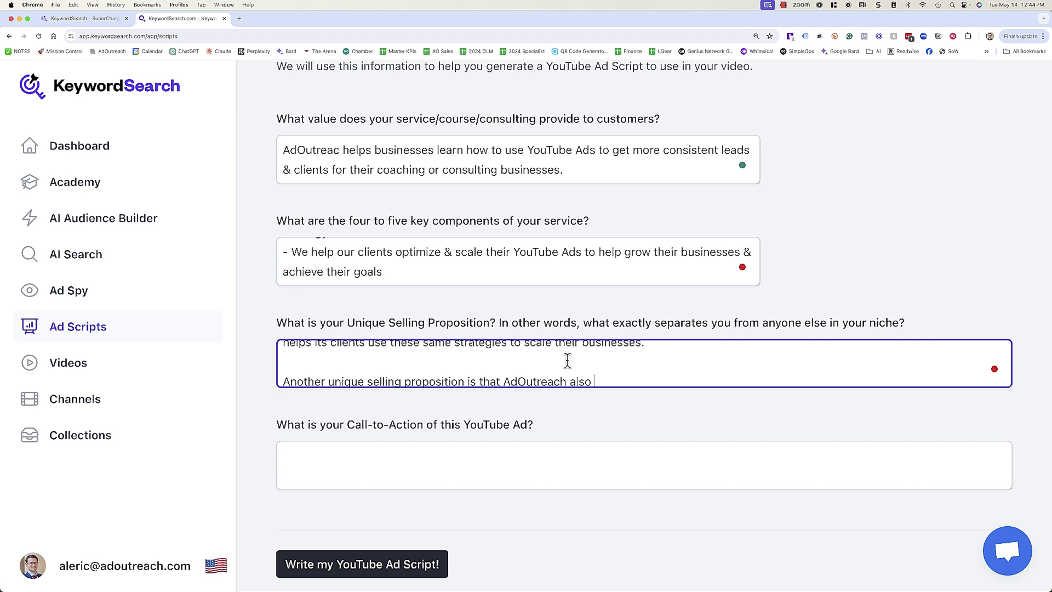
text(uses its Alpha-AI Targeting Strategy whi)
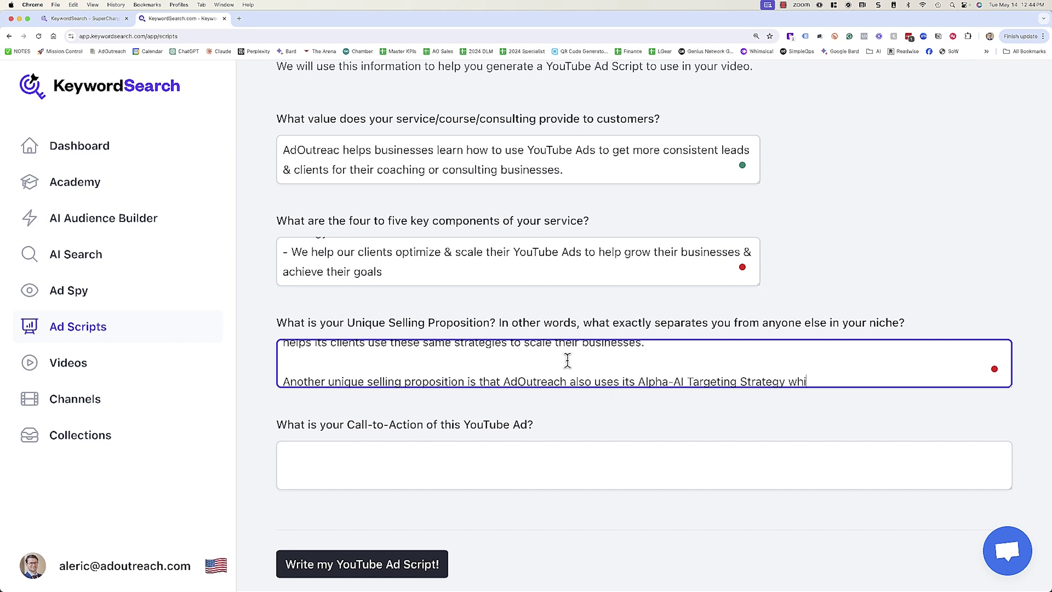
text(ch it created that lev)
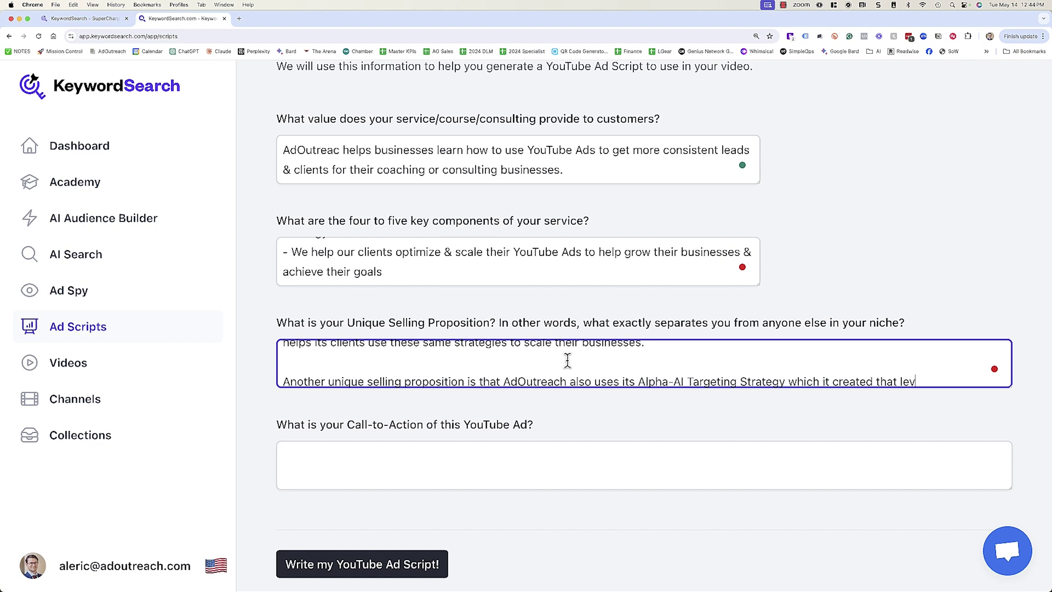
text(erages the power of AI to)
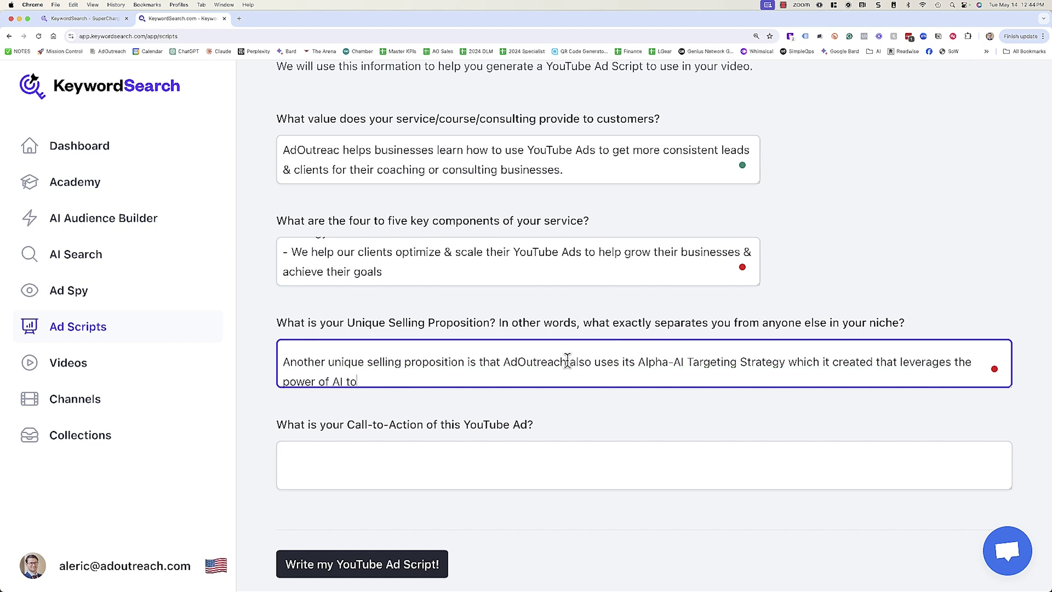
text( target YouTube Ads & be )
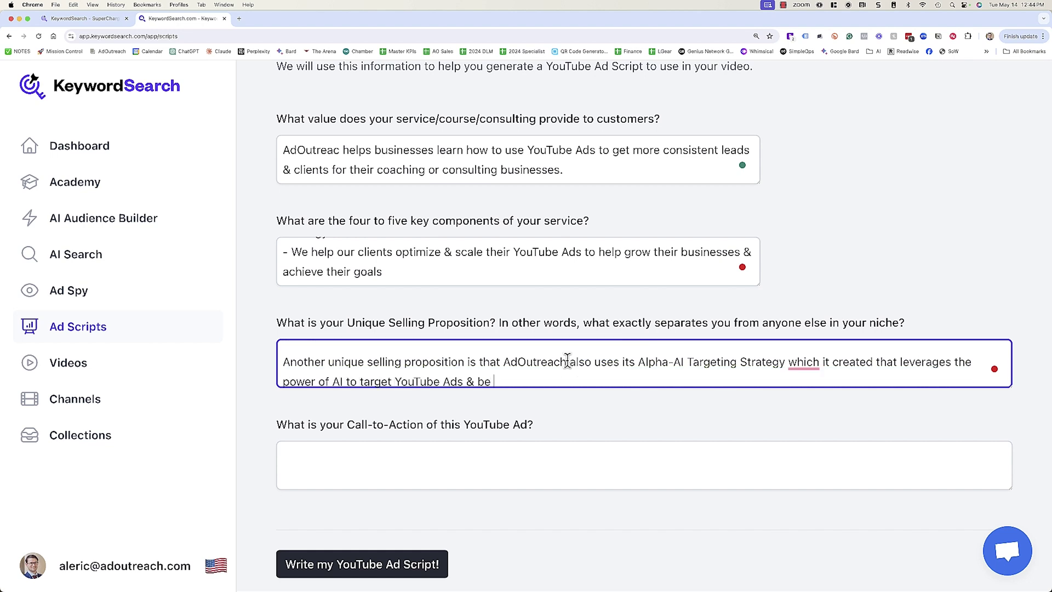
text(ont he cutting edge of AI Advert)
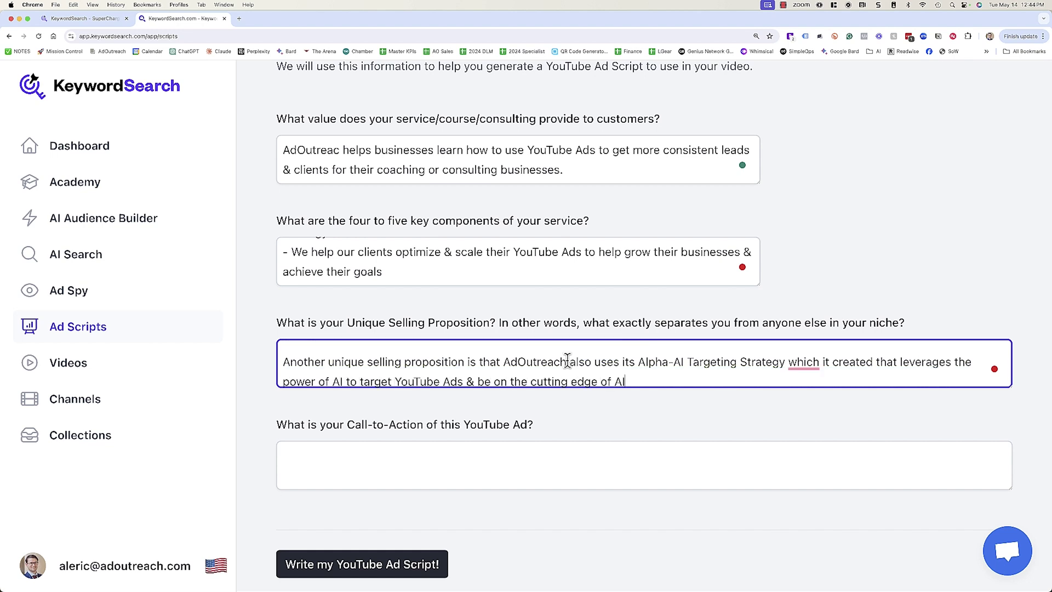
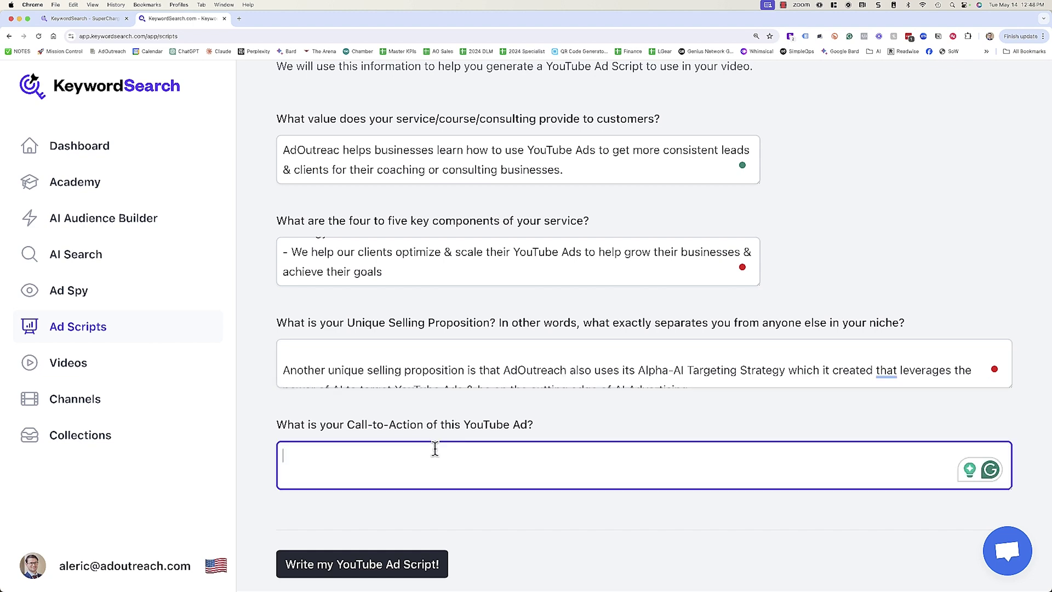
Write the call-to-action: Click the link to get our Free Training on our Alpha-AI YouTube Ad Strategy to Scale Your Coaching or Consulting Business to the next level!
text(Click the link to )
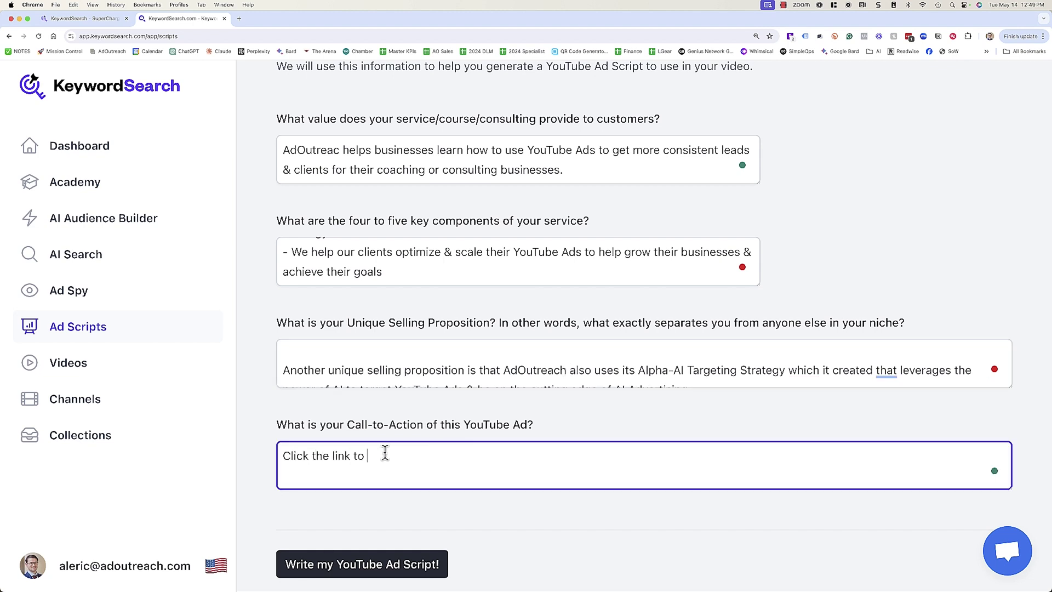
text(get your Free Training on how to use our Alp)
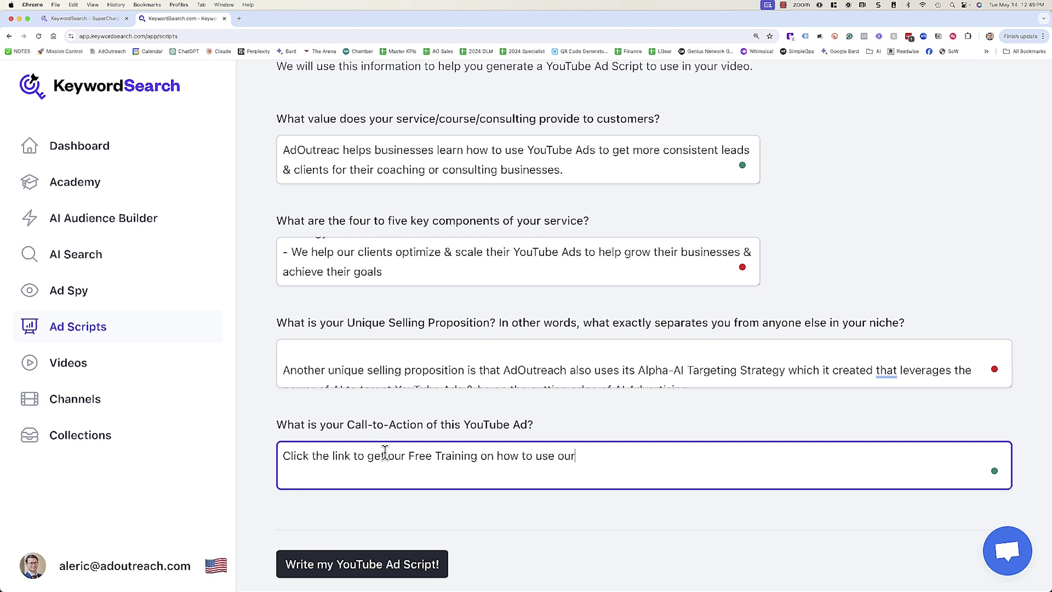
text(ha-AI YouTueb)
key(BackSpace)
key(BackSpace)
key(BackSpace)
text(be Ad Strategy to Scale Your Coaching or Consulting Business to the next level!)
Generate the YouTube ad script from the completed profile and skim it from the hooks down to the call to action
click(373, 514)
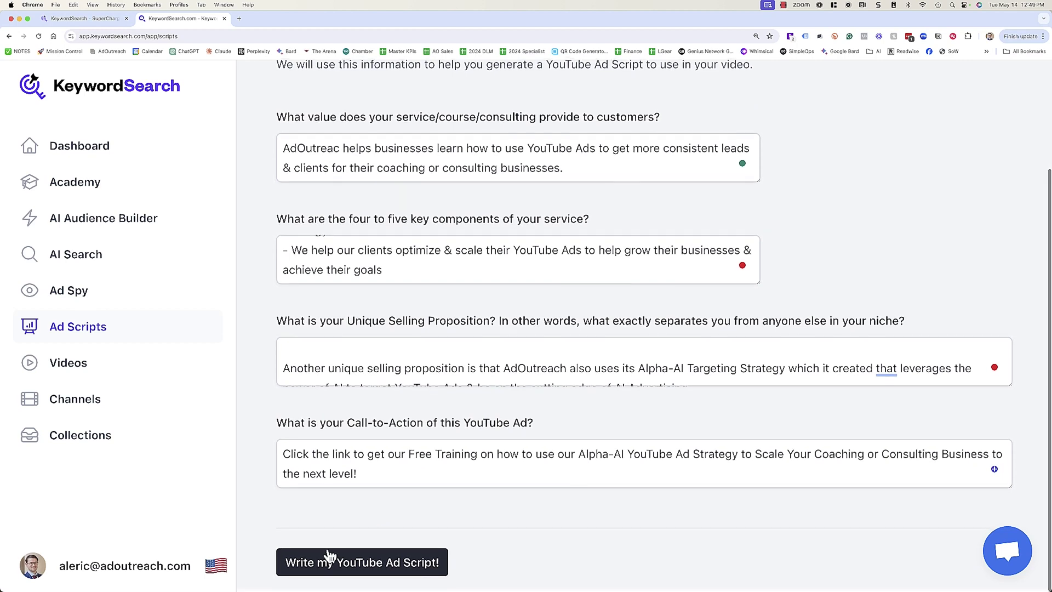
click(373, 567)
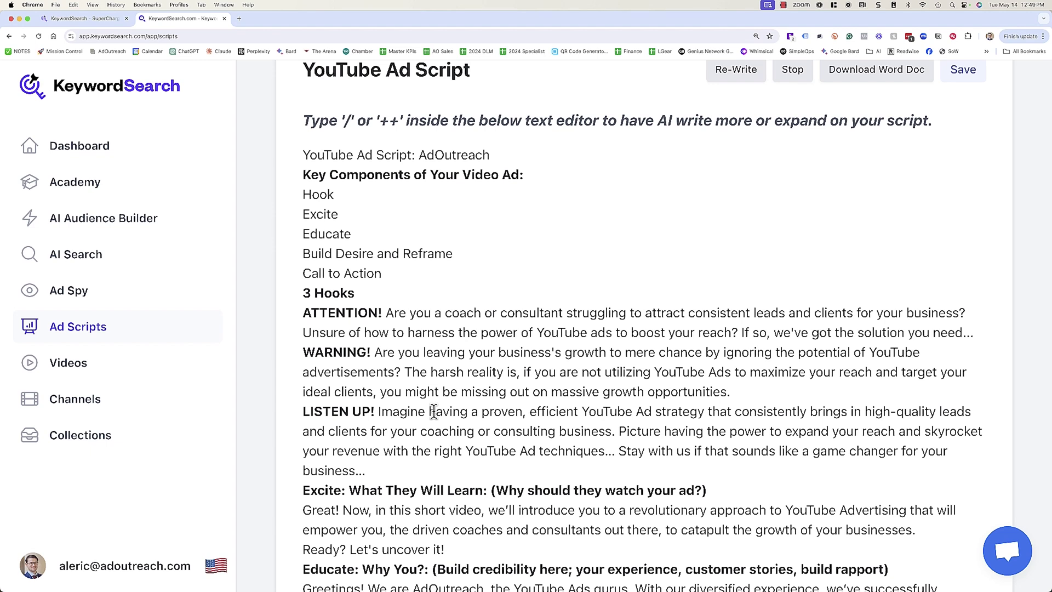
scroll(434, 411, down, 6)
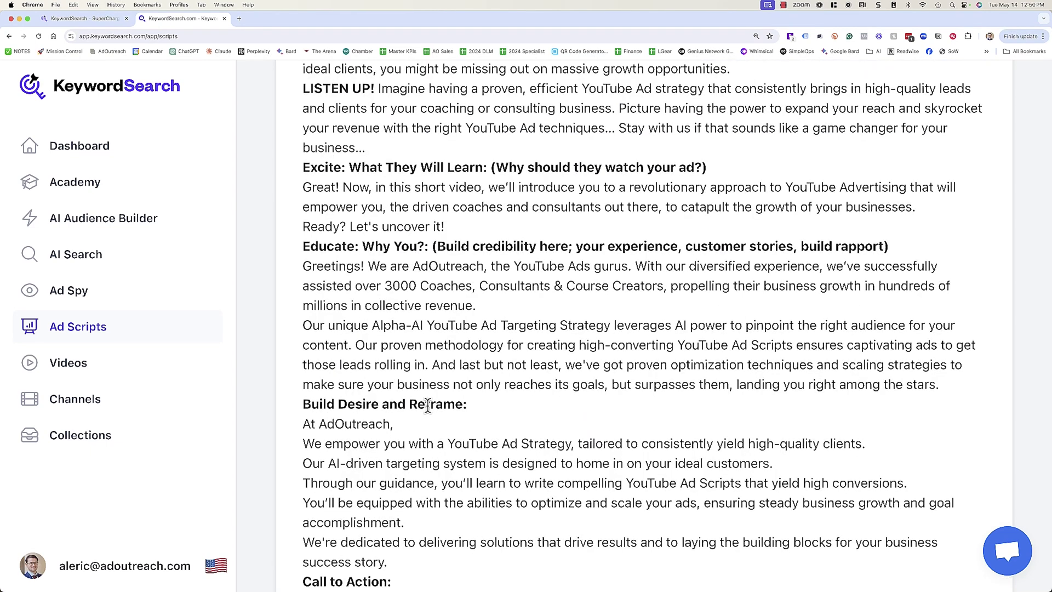
scroll(429, 407, up, 8)
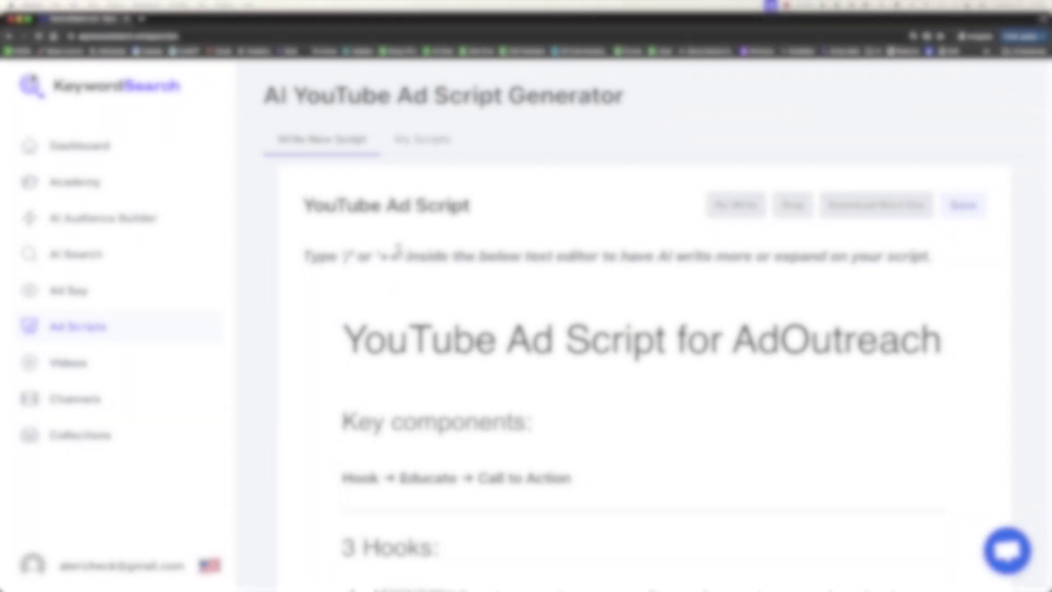
Read through the generated AdOutreach script, from the key components and three hooks down to the final call to action
scroll(402, 246, down, 4)
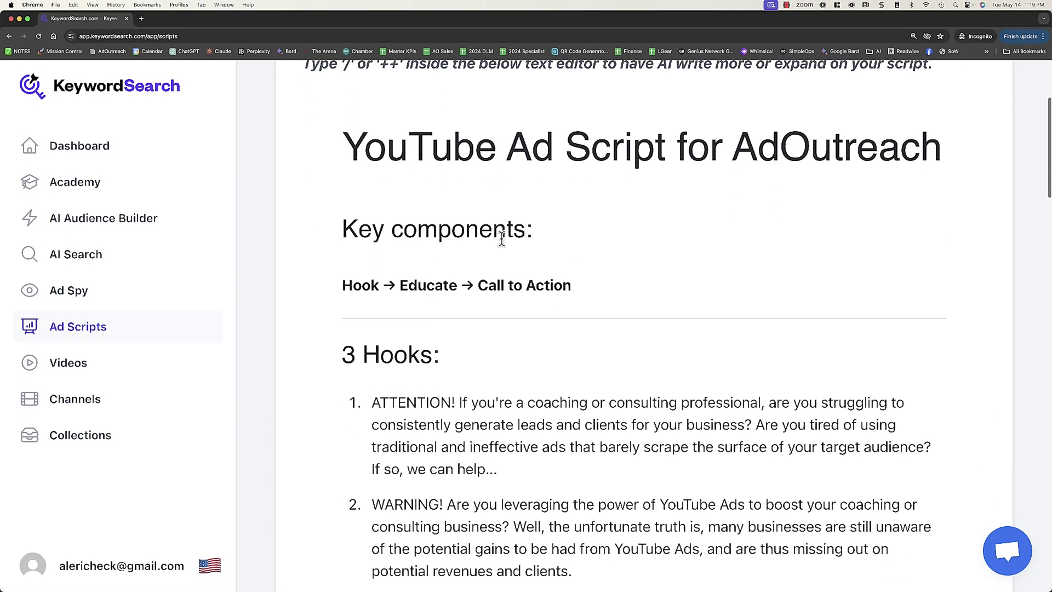
scroll(342, 193, down, 2)
scroll(342, 194, down, 1)
scroll(343, 195, up, 3)
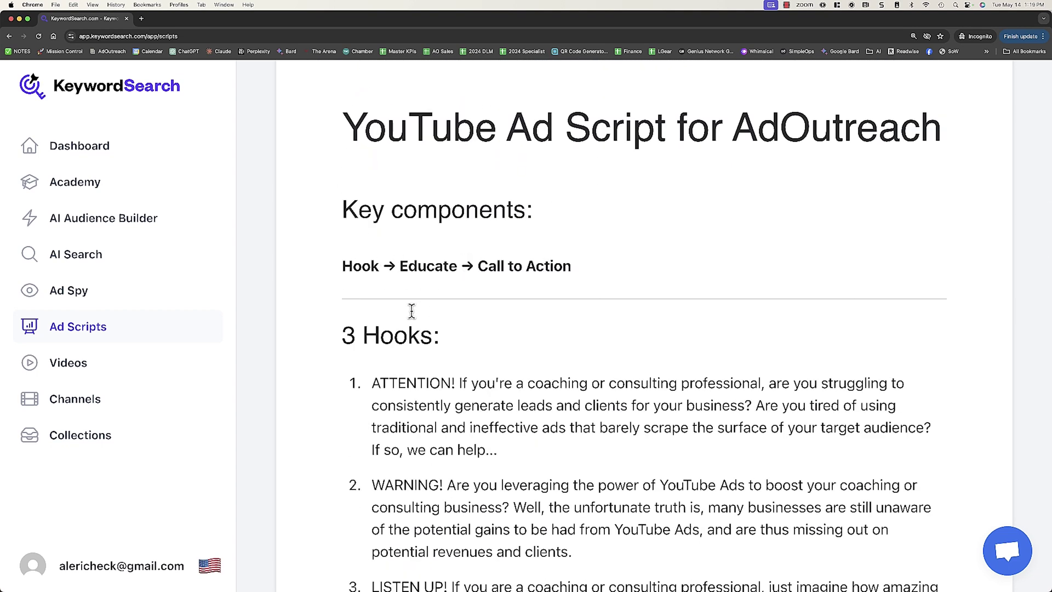
scroll(412, 311, down, 2)
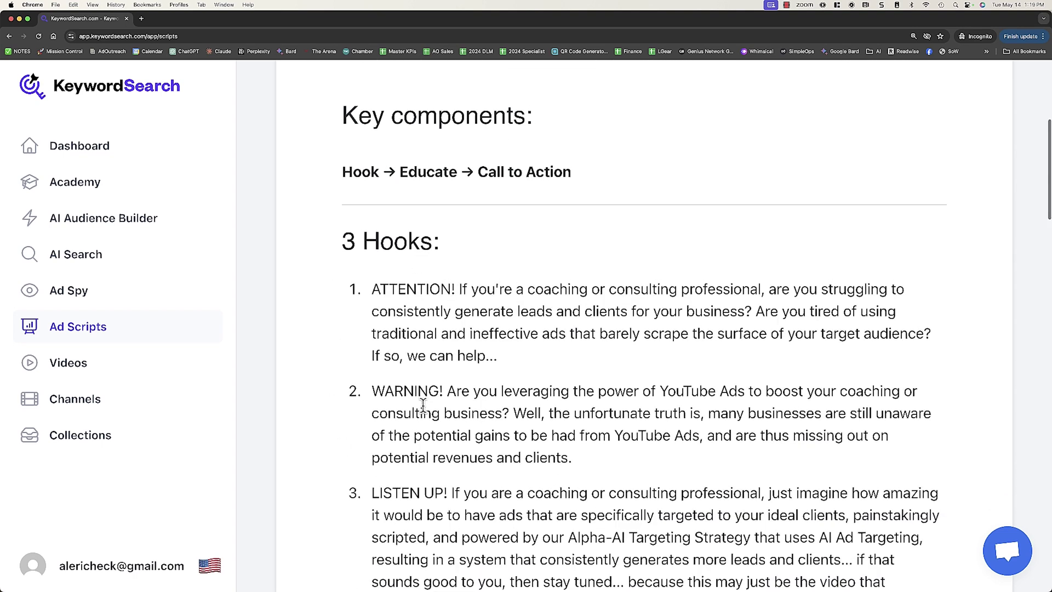
scroll(423, 406, down, 8)
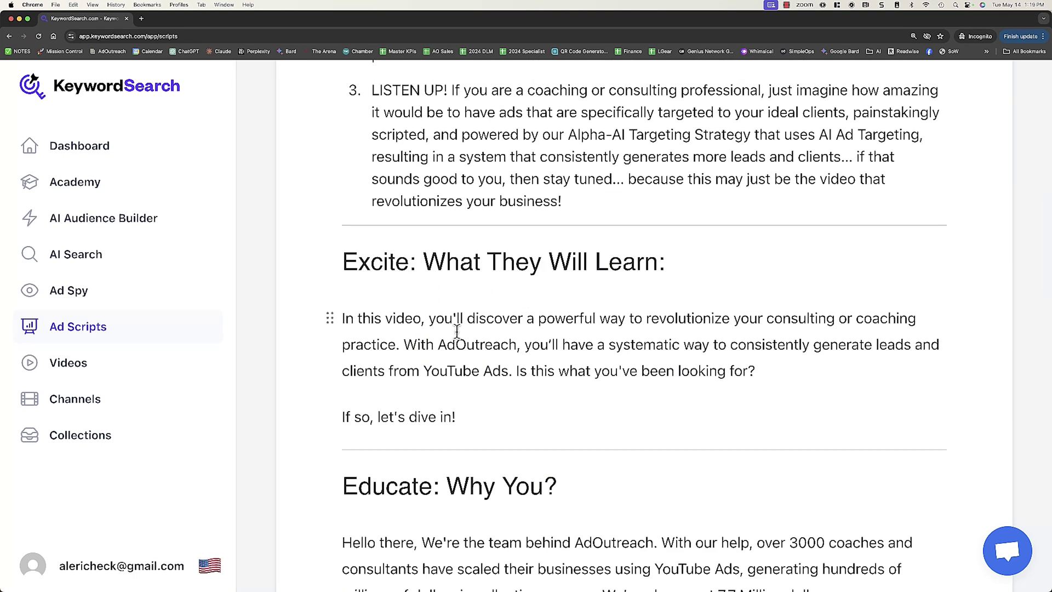
scroll(458, 313, down, 5)
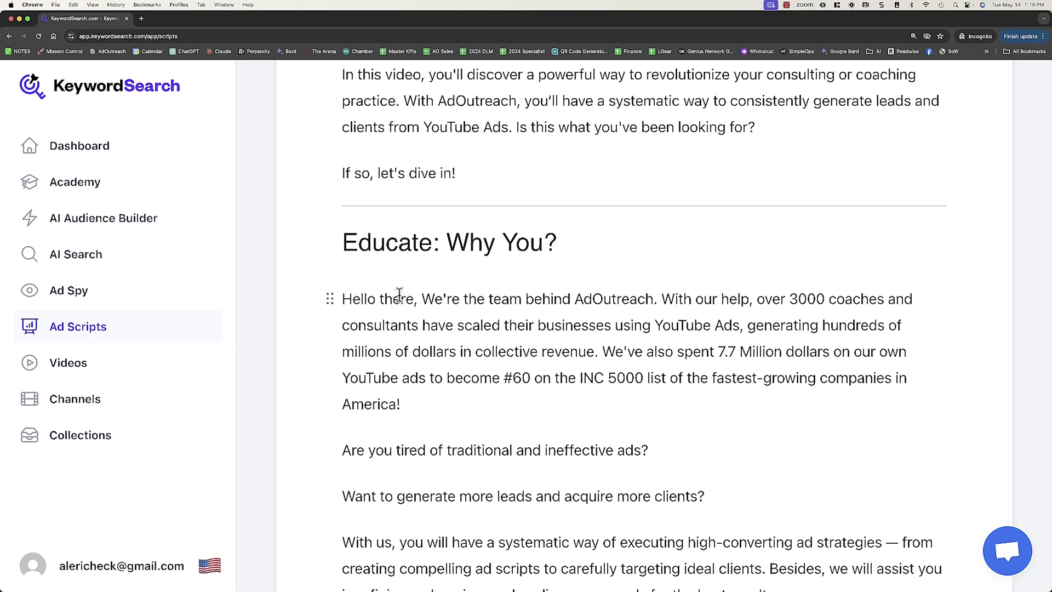
scroll(399, 294, down, 9)
scroll(411, 322, down, 5)
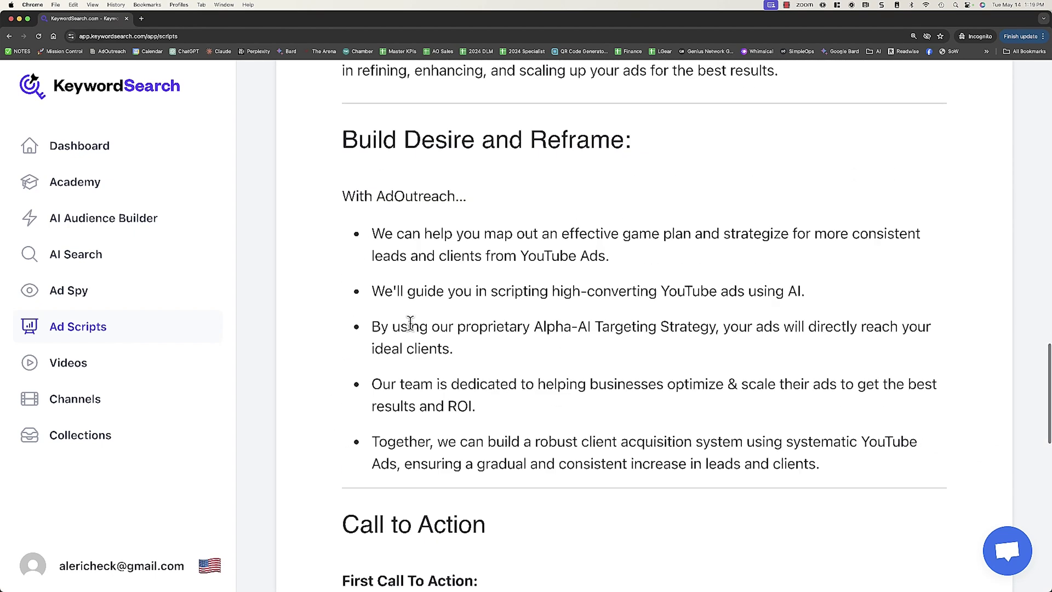
scroll(435, 266, down, 3)
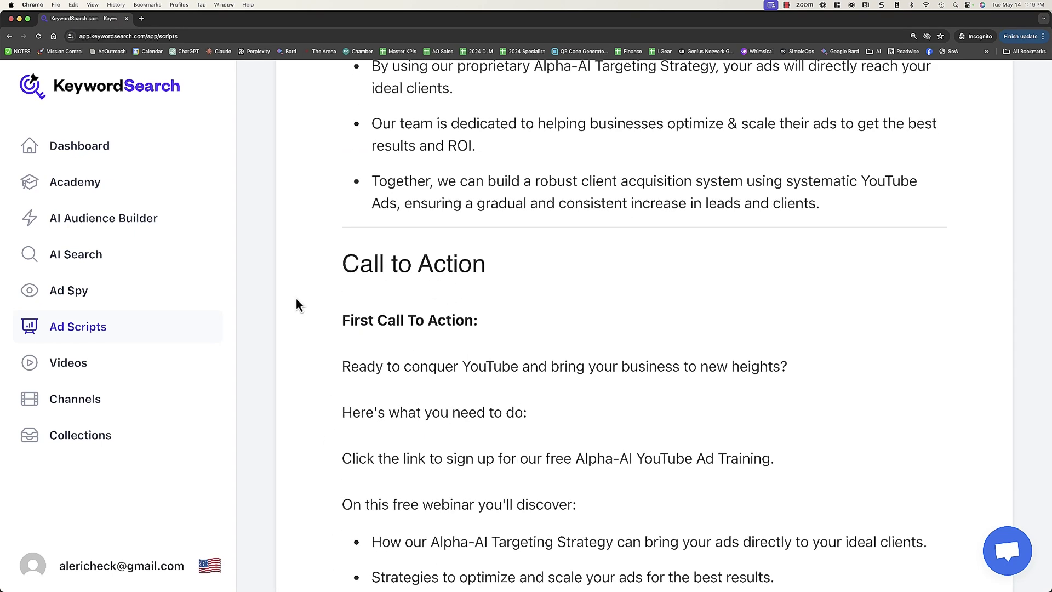
scroll(376, 411, down, 8)
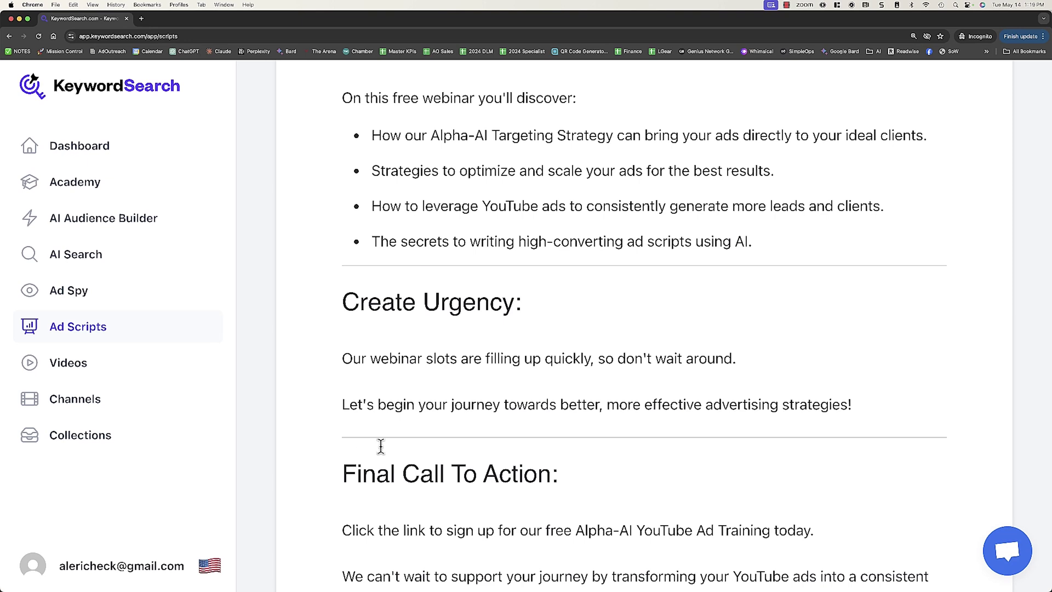
scroll(356, 405, down, 2)
scroll(390, 370, up, 20)
scroll(389, 373, up, 15)
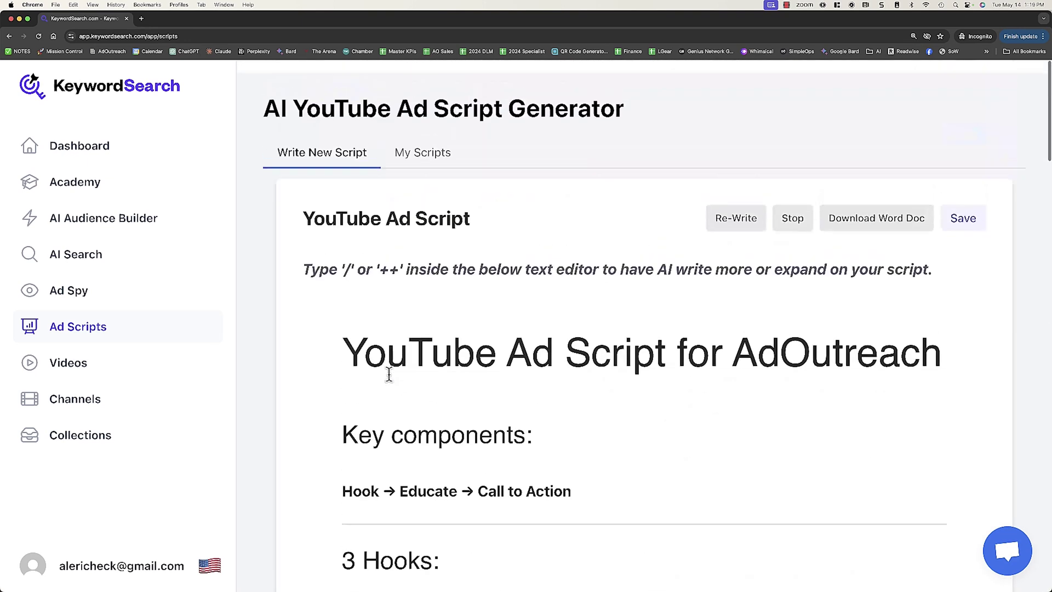
Delete the opening words "ATTENTION!", "WARNING!" and "LISTEN UP!" from the three hooks
scroll(389, 373, down, 3)
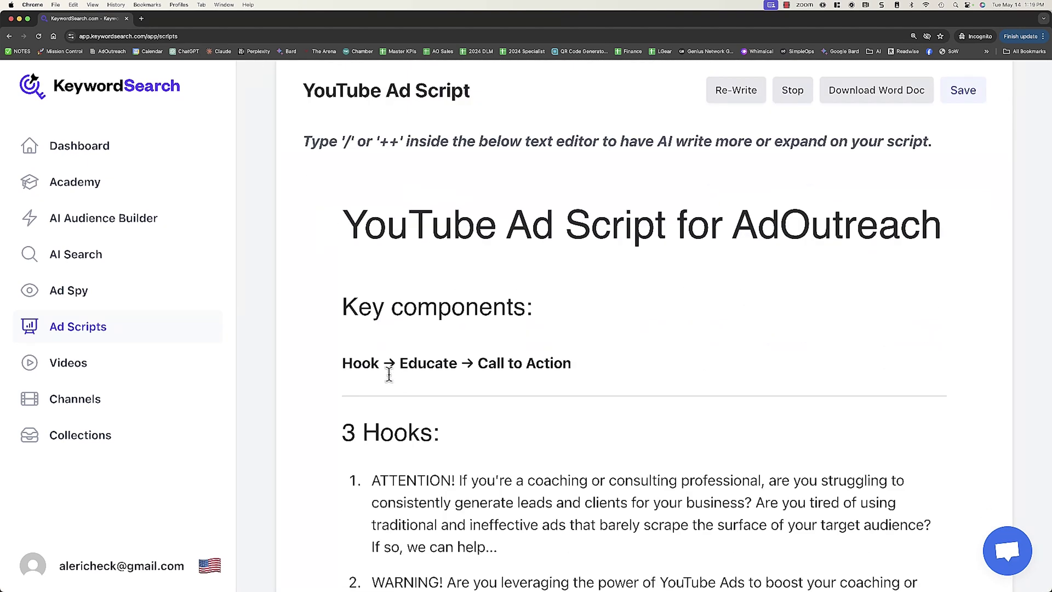
scroll(389, 374, down, 6)
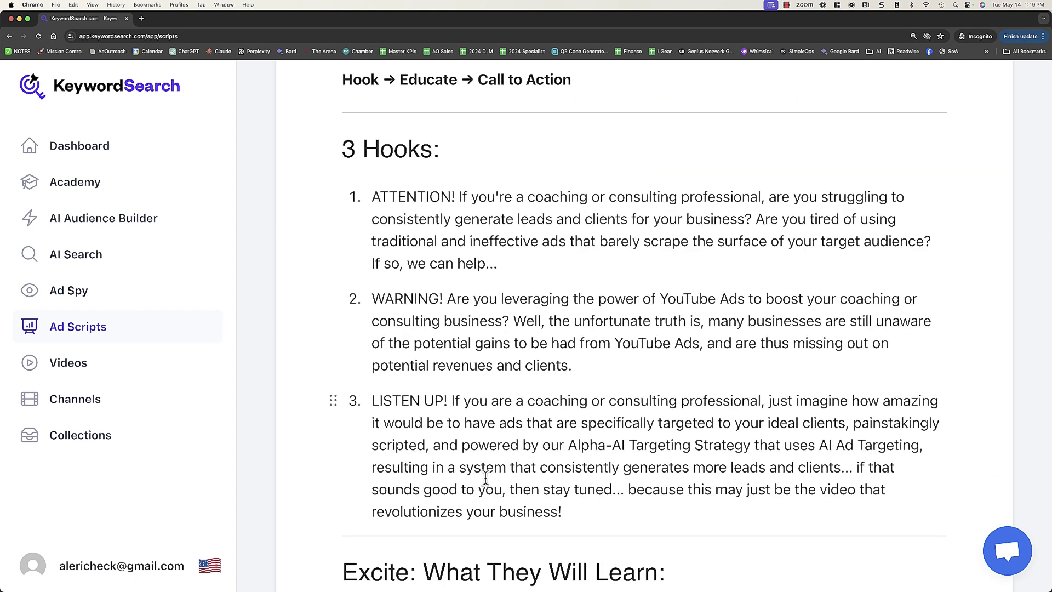
drag(457, 195, 378, 196)
drag(445, 298, 372, 299)
drag(448, 400, 377, 399)
click(377, 399)
click(455, 197)
drag(433, 196, 372, 197)
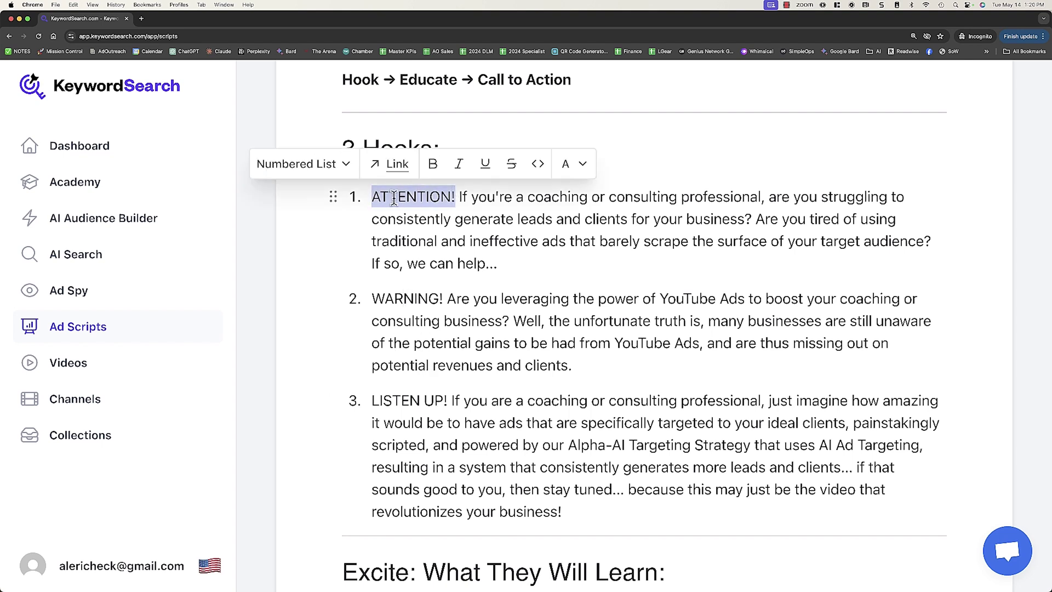
key(BackSpace)
drag(447, 298, 372, 298)
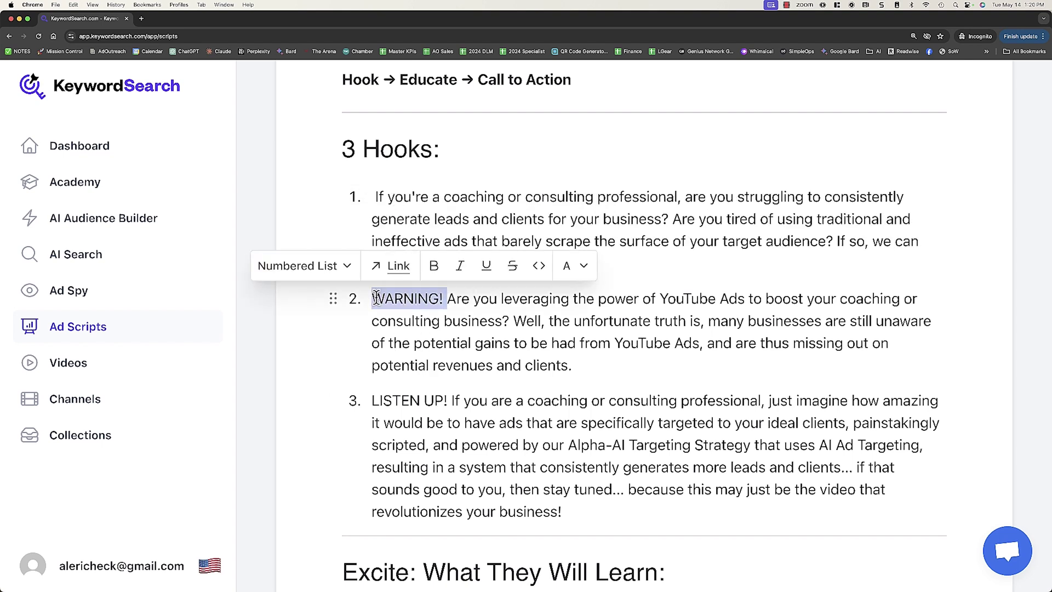
key(BackSpace)
drag(450, 401, 370, 400)
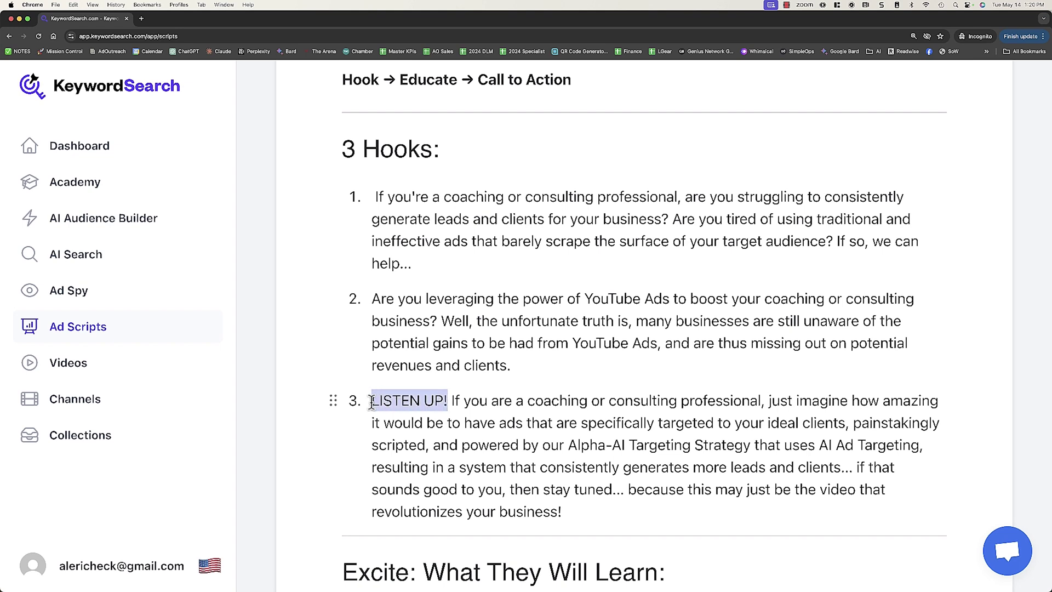
key(BackSpace)
Replace "coaching or consulting professional" with "coach or consultant" in the first hook
drag(457, 298, 558, 322)
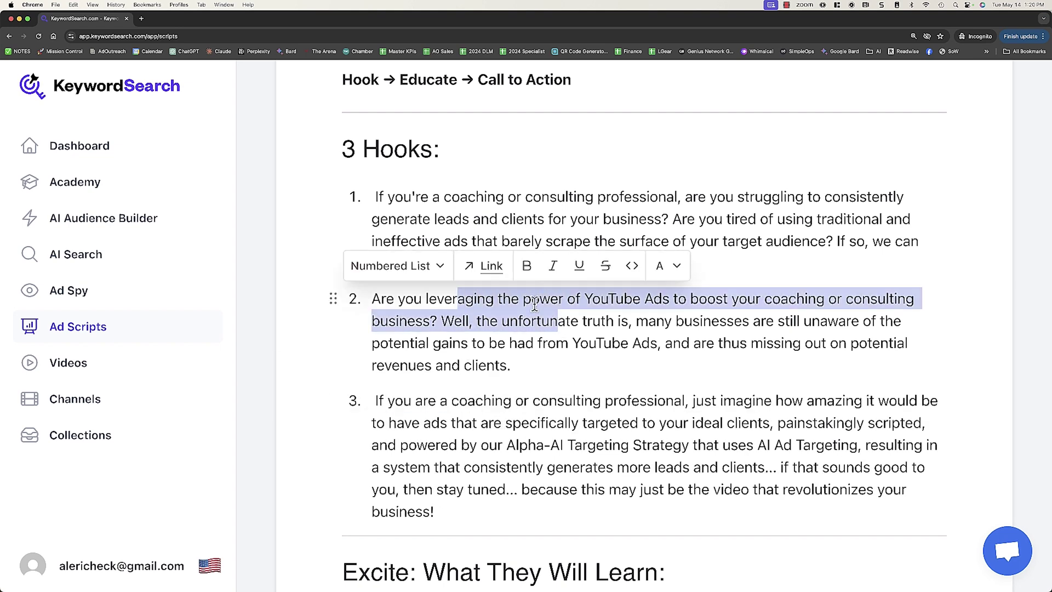
click(499, 322)
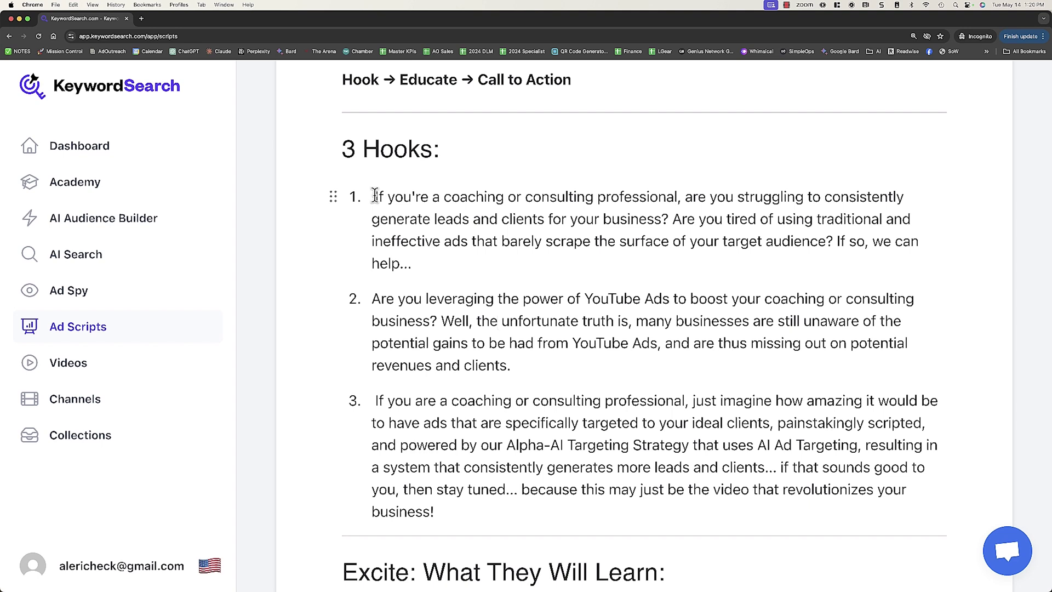
mouse_move(445, 198)
mouse_down()
mouse_move(679, 197)
mouse_move(498, 218)
mouse_move(445, 197)
mouse_up()
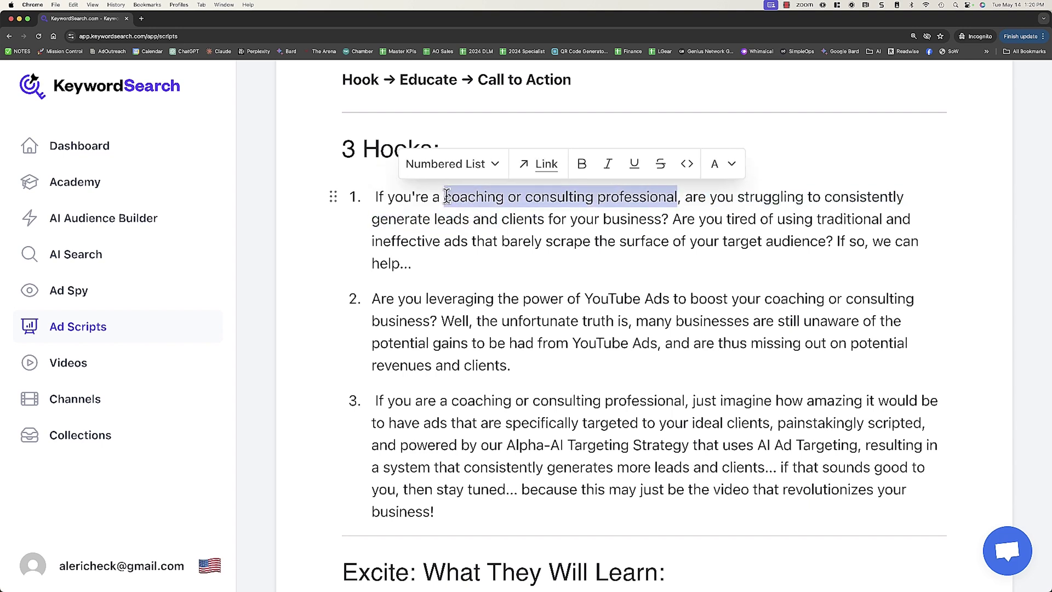
key(BackSpace)
text(coach or consultant)
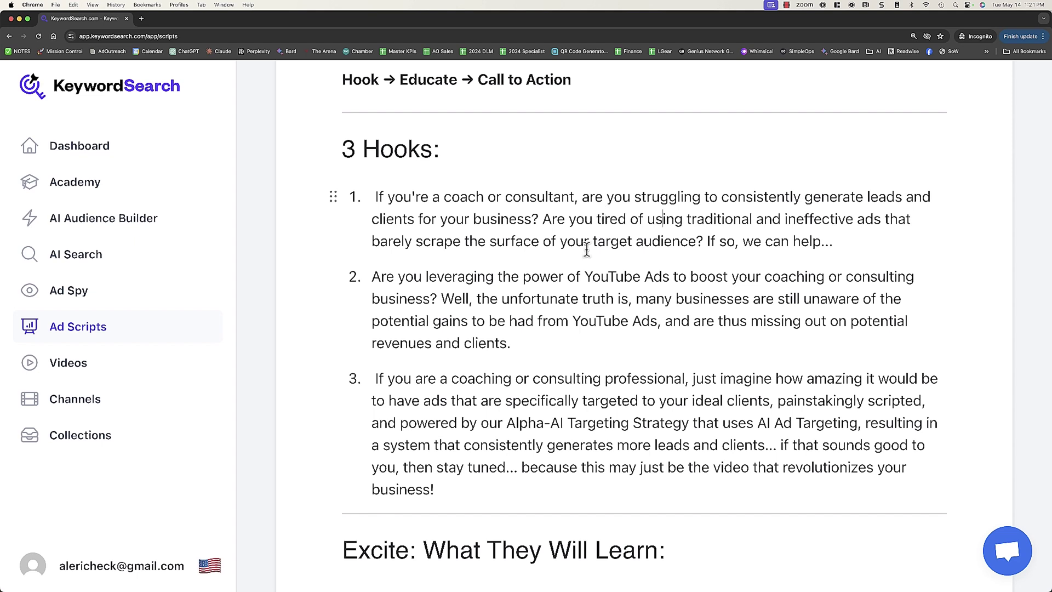
Replace "potential gains to be had from" with "power of" in the second hook
scroll(589, 241, down, 1)
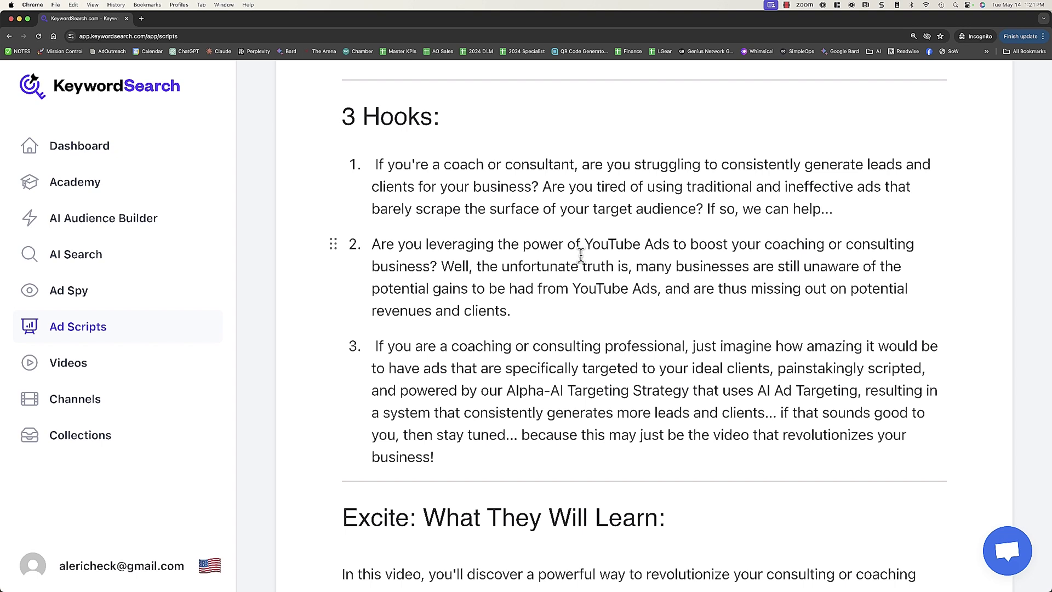
scroll(378, 224, down, 1)
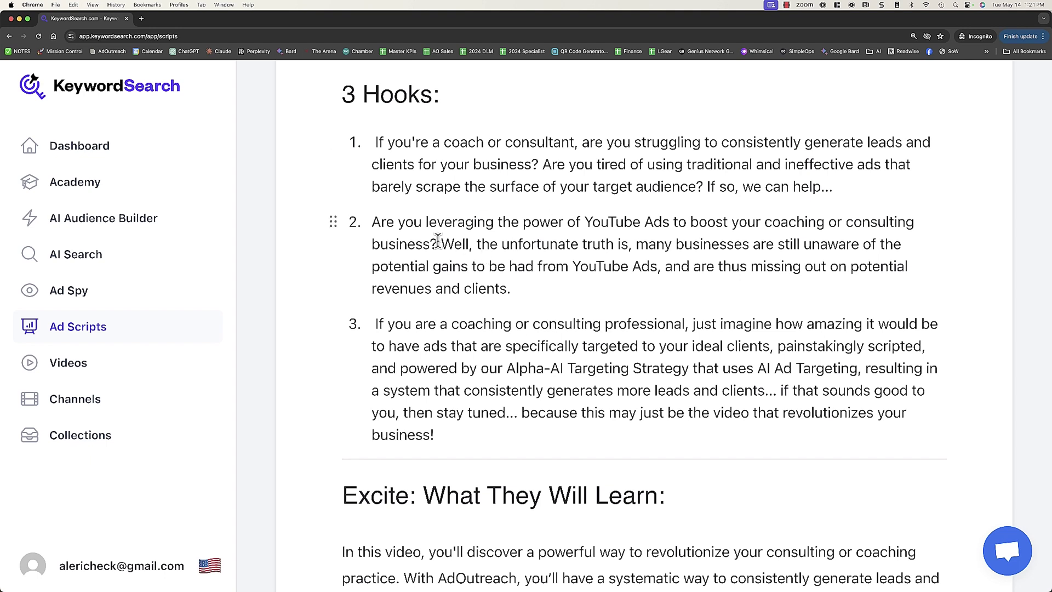
drag(371, 221, 532, 281)
click(538, 289)
drag(539, 289, 370, 222)
click(458, 245)
drag(569, 267, 382, 267)
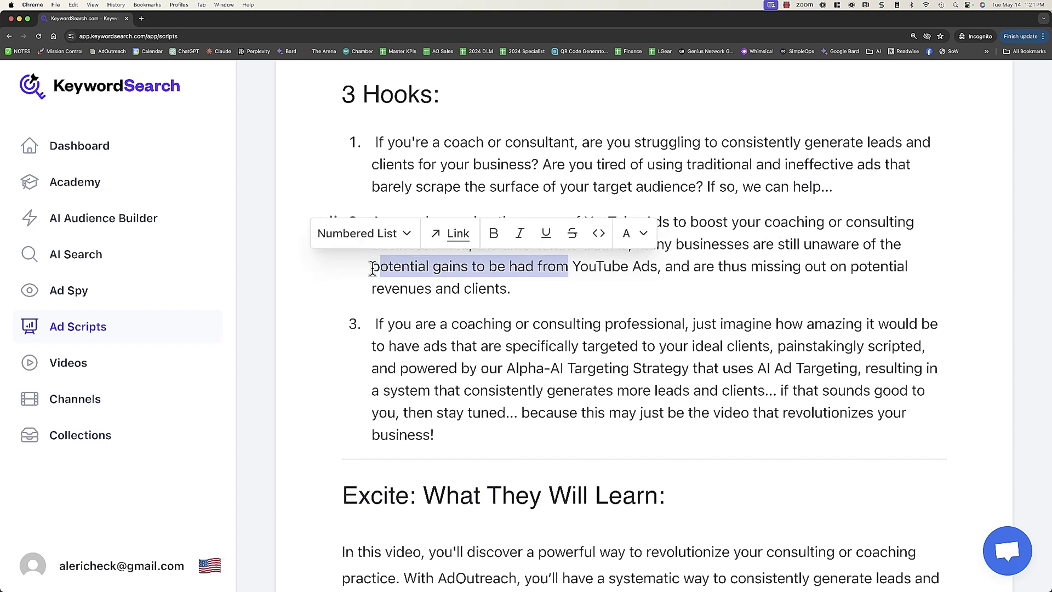
text(power of)
Remove the word "thus" before "missing out" in the second hook
drag(554, 266, 605, 265)
click(609, 266)
key(BackSpace)
key(BackSpace)
key(BackSpace)
key(BackSpace)
key(BackSpace)
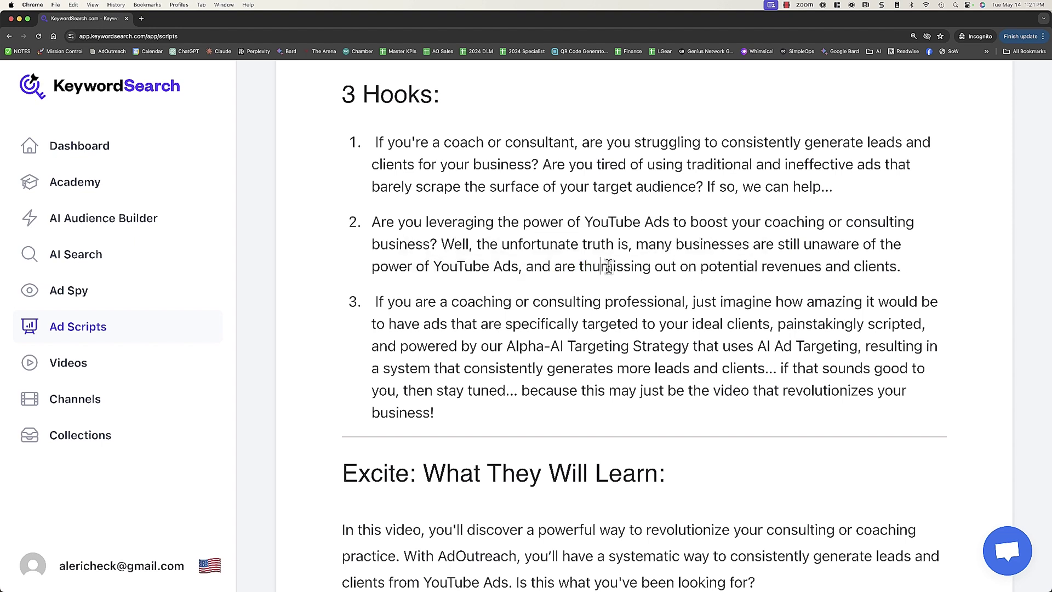
Delete "potential" and change "revenues" to "revenue" at the end of the second hook
double_click(682, 266)
key(BackSpace)
key(BackSpace)
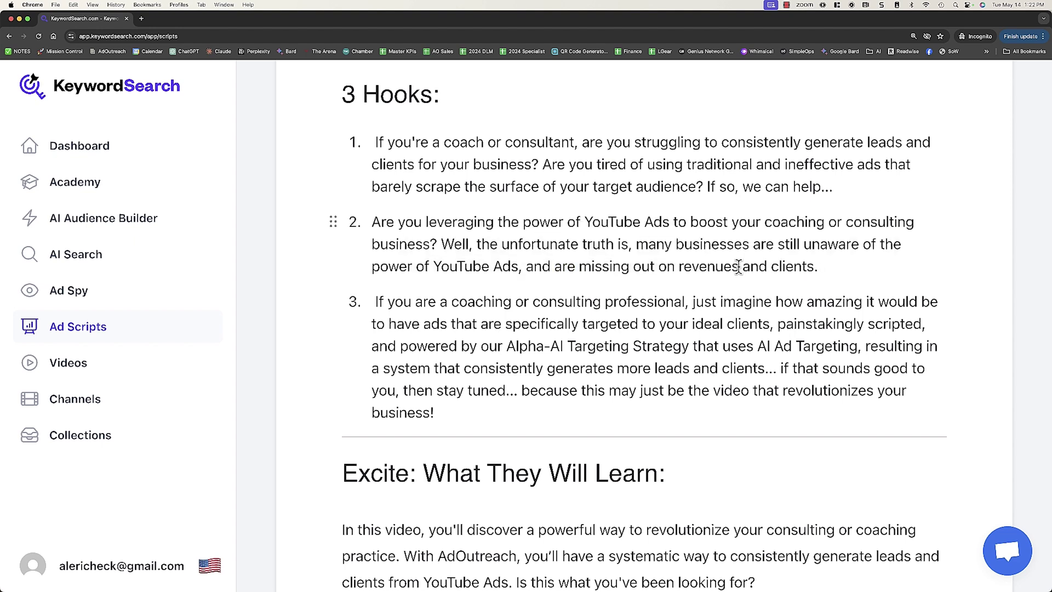
click(738, 267)
key(BackSpace)
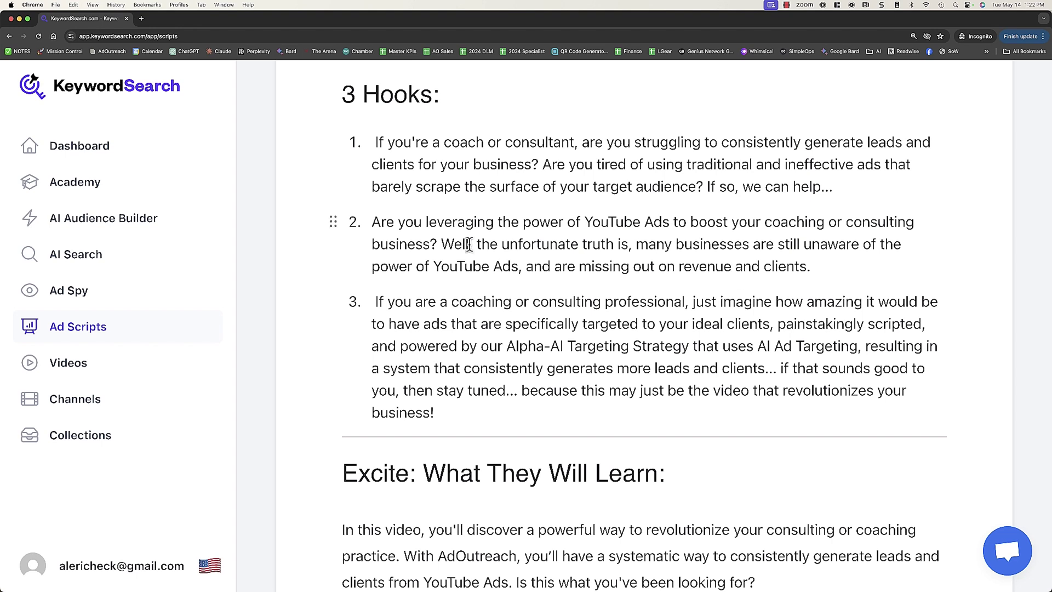
Reword the start of the third hook to "If you're a coach or consultant"
scroll(597, 235, down, 2)
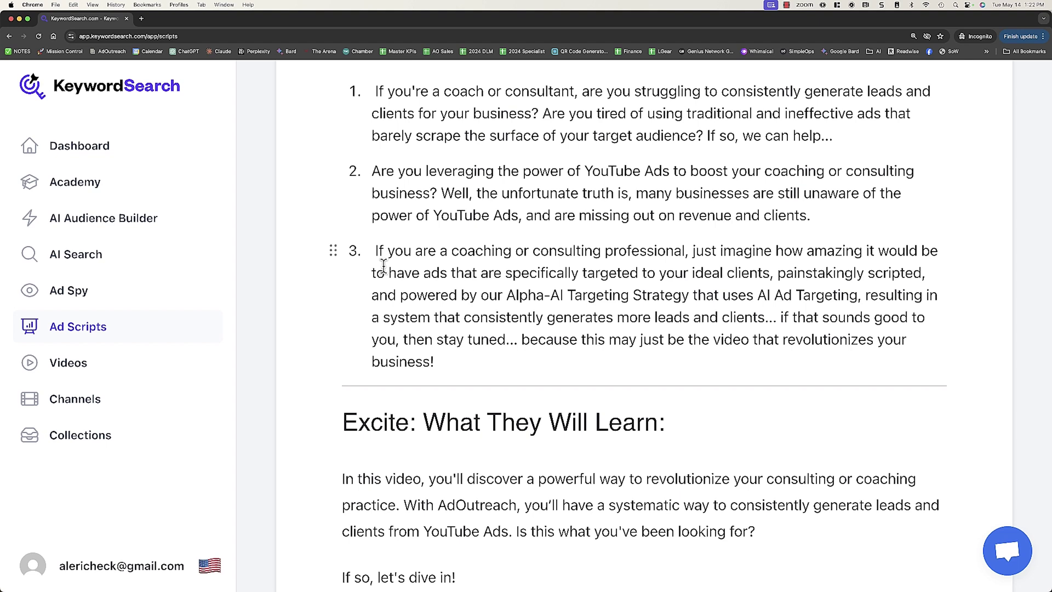
click(411, 250)
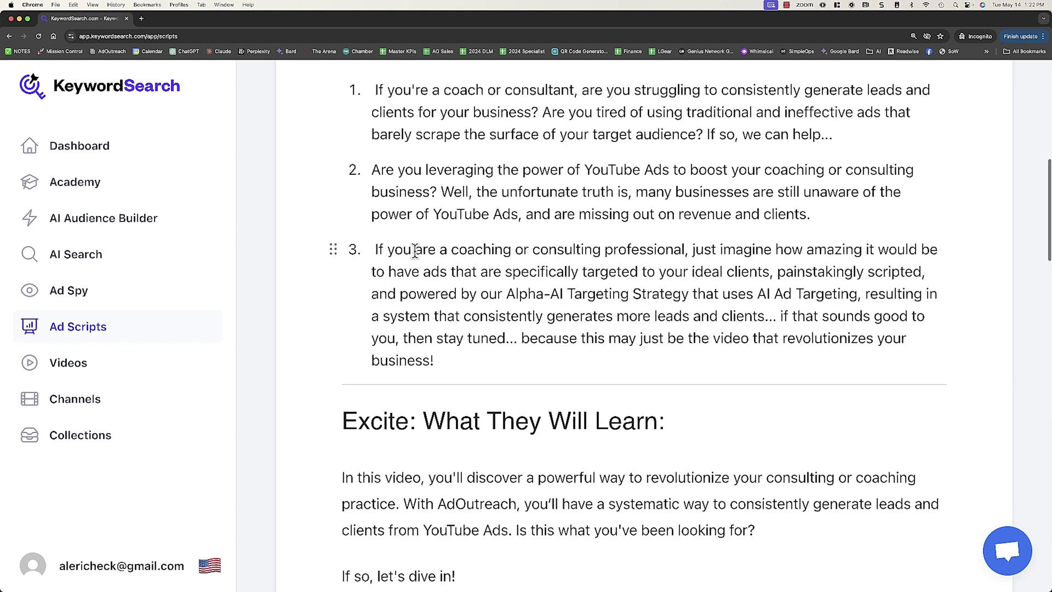
drag(411, 250, 657, 250)
text('re a coach or consultant)
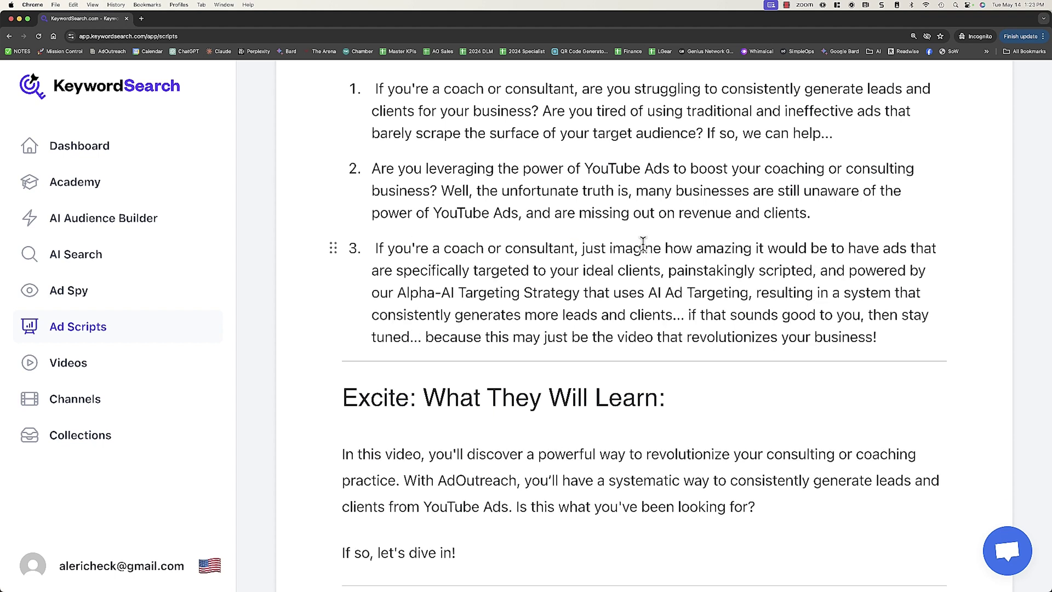
Delete "just" before "imagine" in the third hook and change "targeted to your ideal clients" to "targeted in front of your ideal clients"
double_click(606, 243)
key(BackSpace)
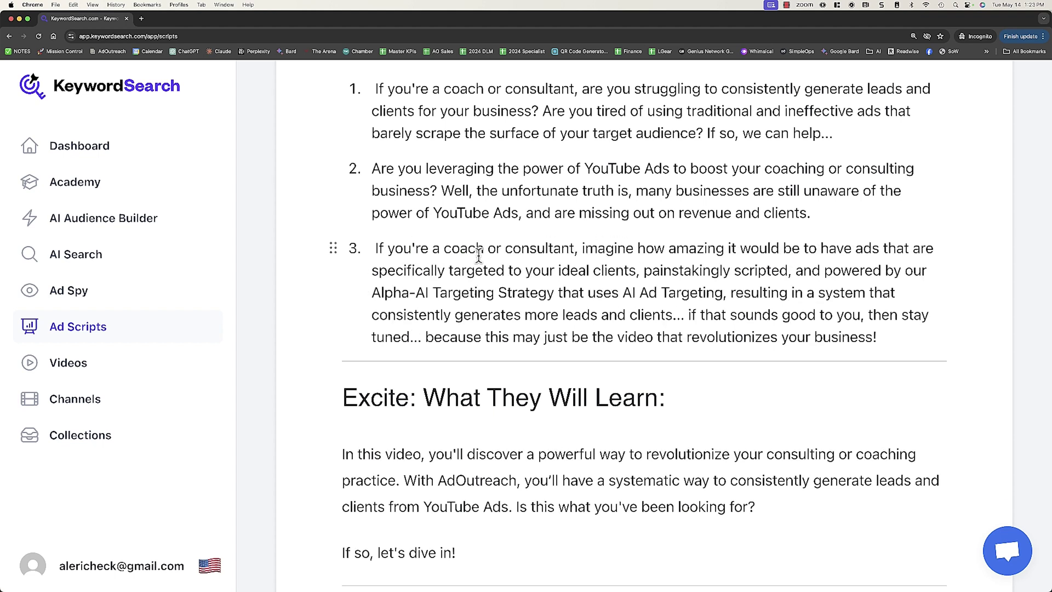
double_click(515, 270)
key(BackSpace)
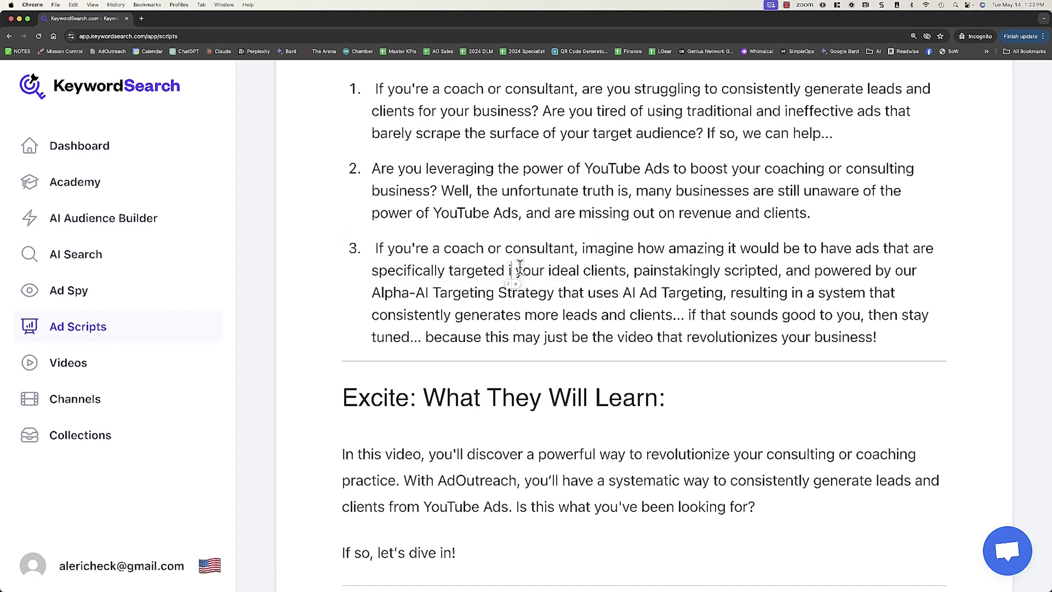
text(in front of)
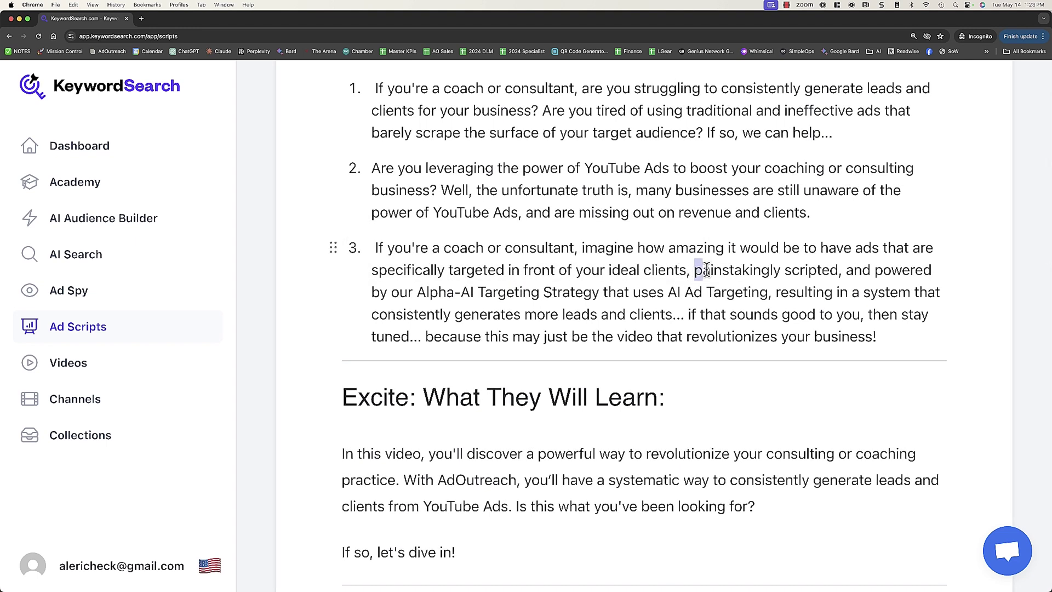
Replace "painstakingly" with "perfectly" before "scripted" in the third hook
double_click(730, 268)
key(BackSpace)
text(perfectly)
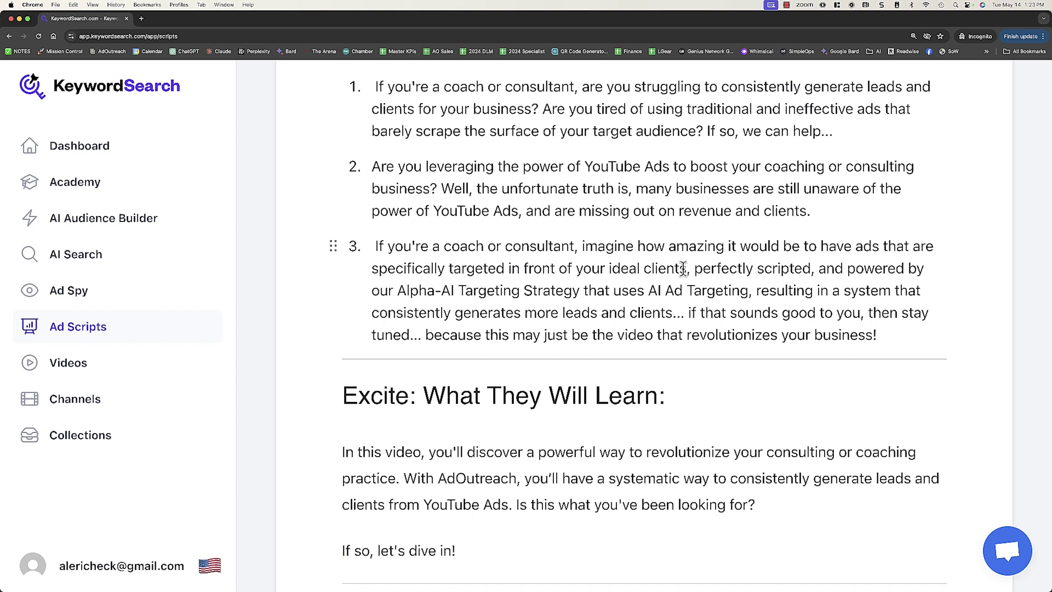
Shorten the third hook's "Ad Targeting, resulting in a system that" to "to" and change "generates" to "generate"
drag(666, 291, 930, 291)
key(BackSpace)
text(to)
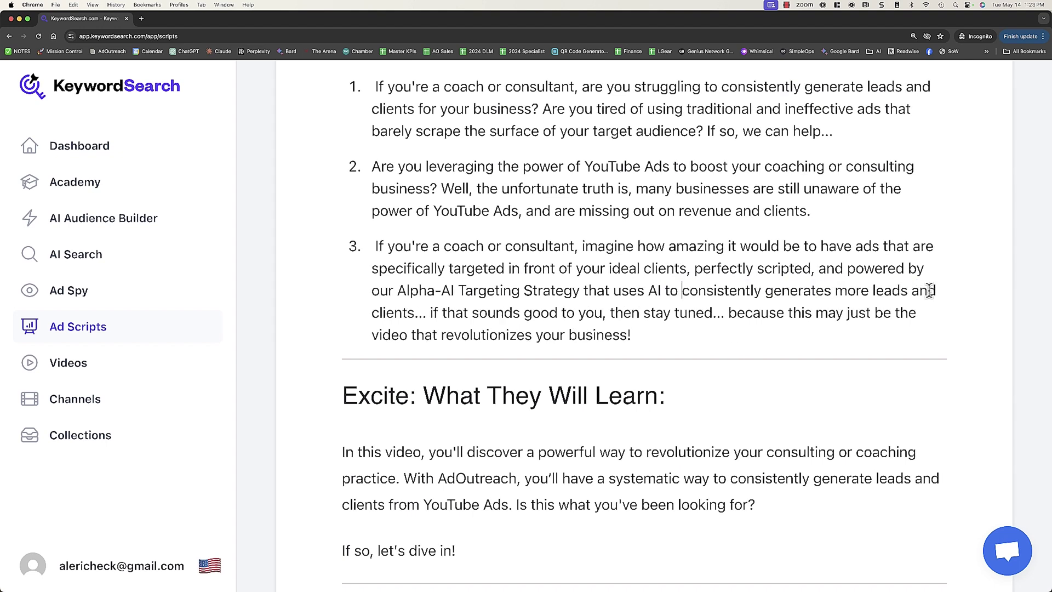
click(830, 292)
key(BackSpace)
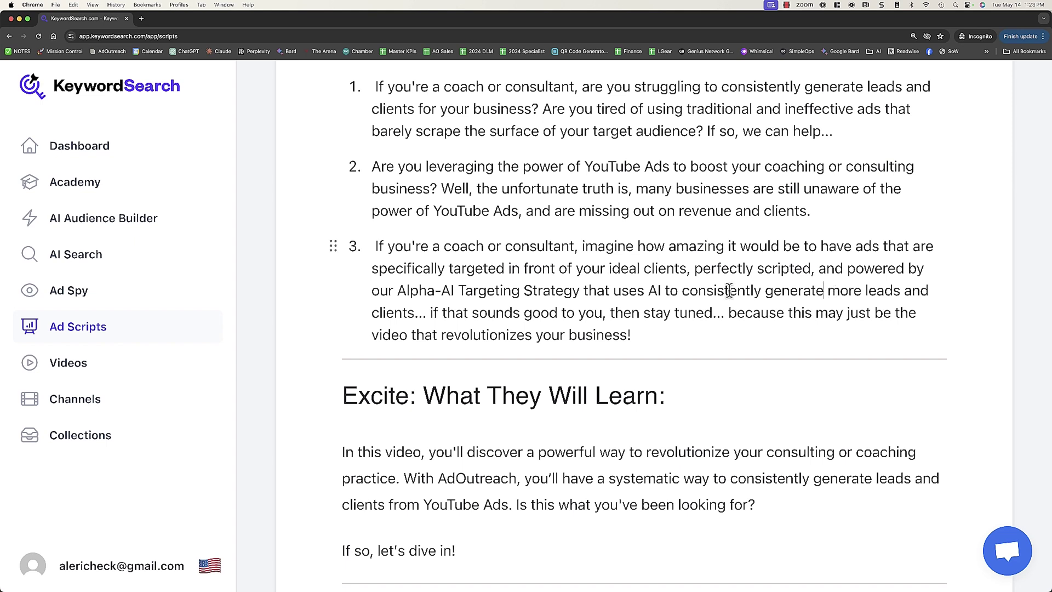
Insert "new" after "powerful" and replace "revolutionize" with "scale" in the Excite section's first sentence
scroll(729, 291, up, 3)
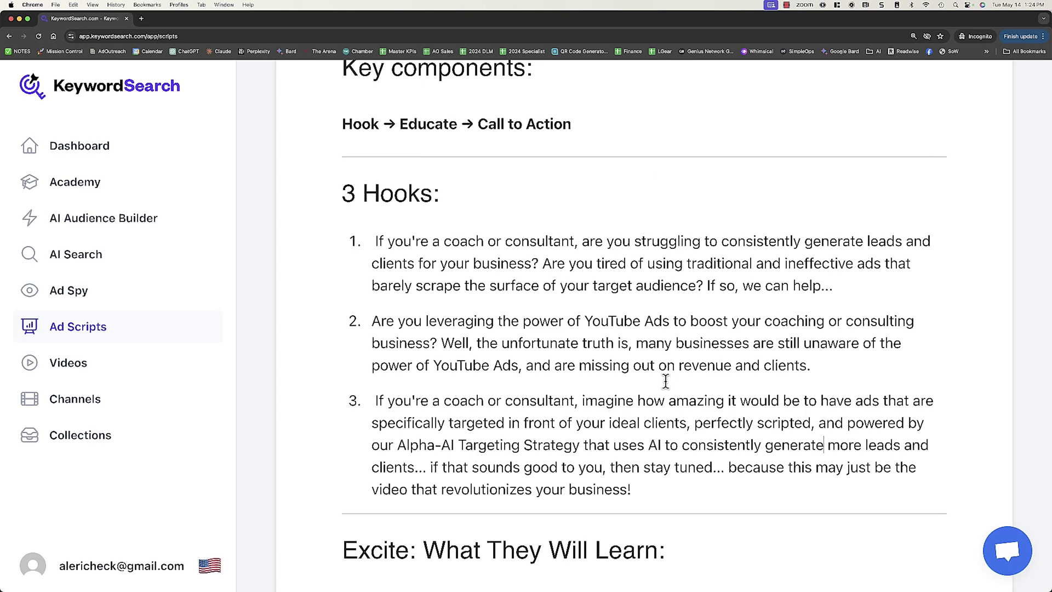
scroll(665, 381, down, 6)
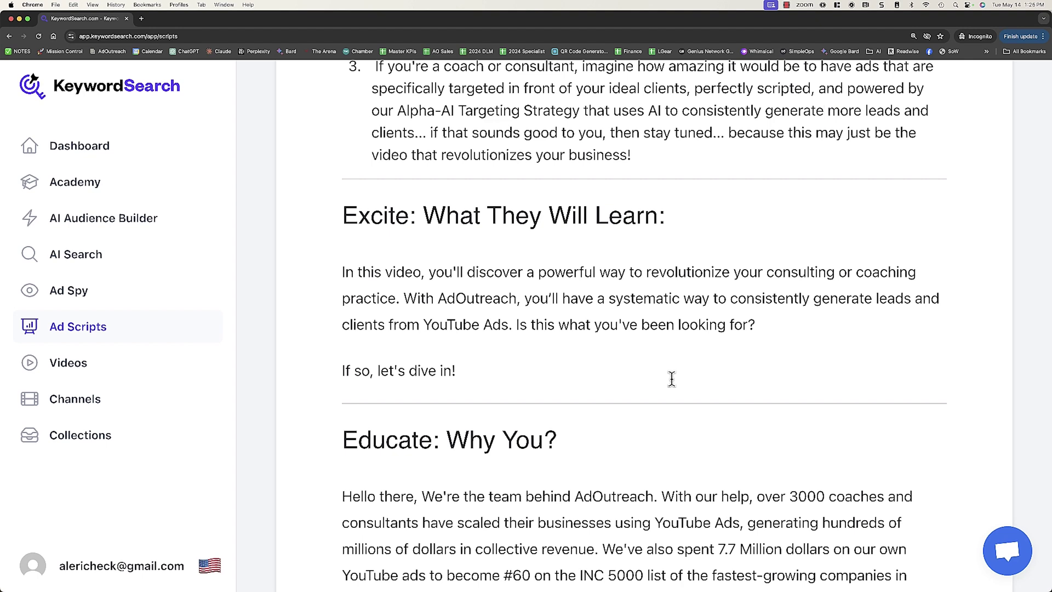
scroll(515, 267, up, 1)
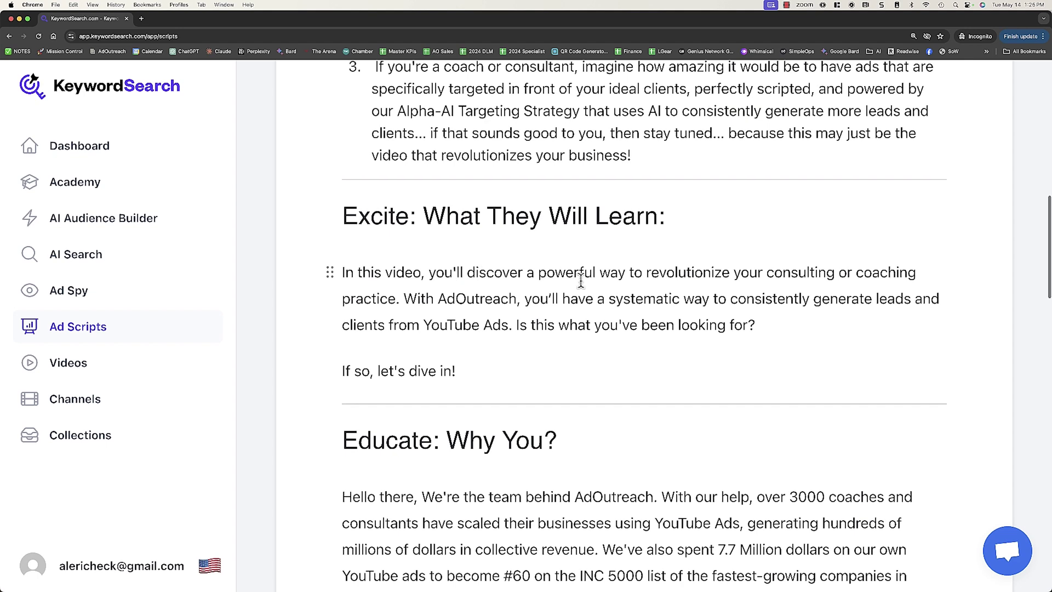
click(598, 272)
text(ne)
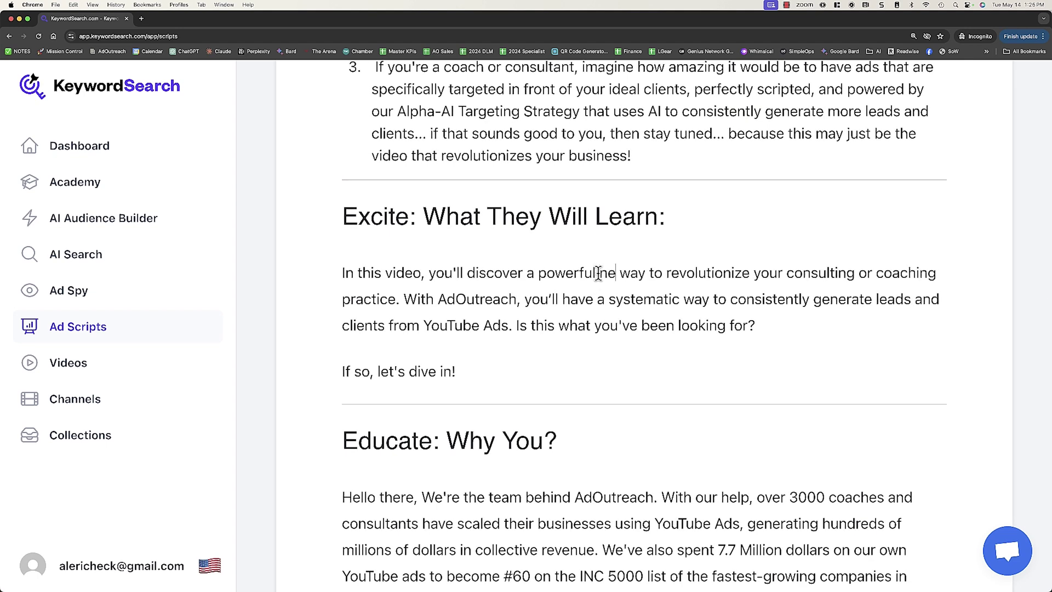
text(w)
drag(677, 272, 762, 273)
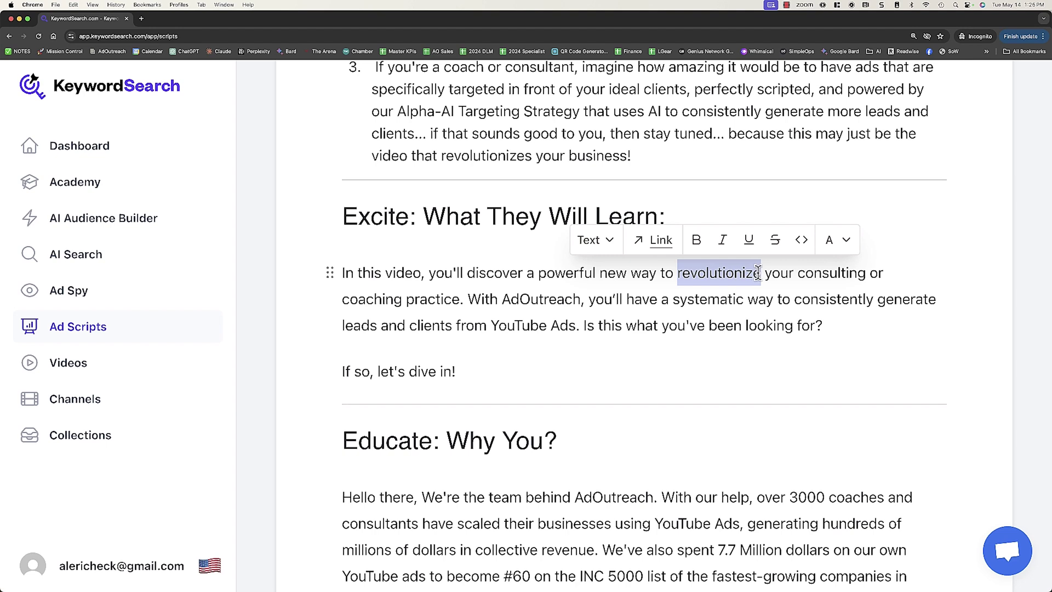
text(scale)
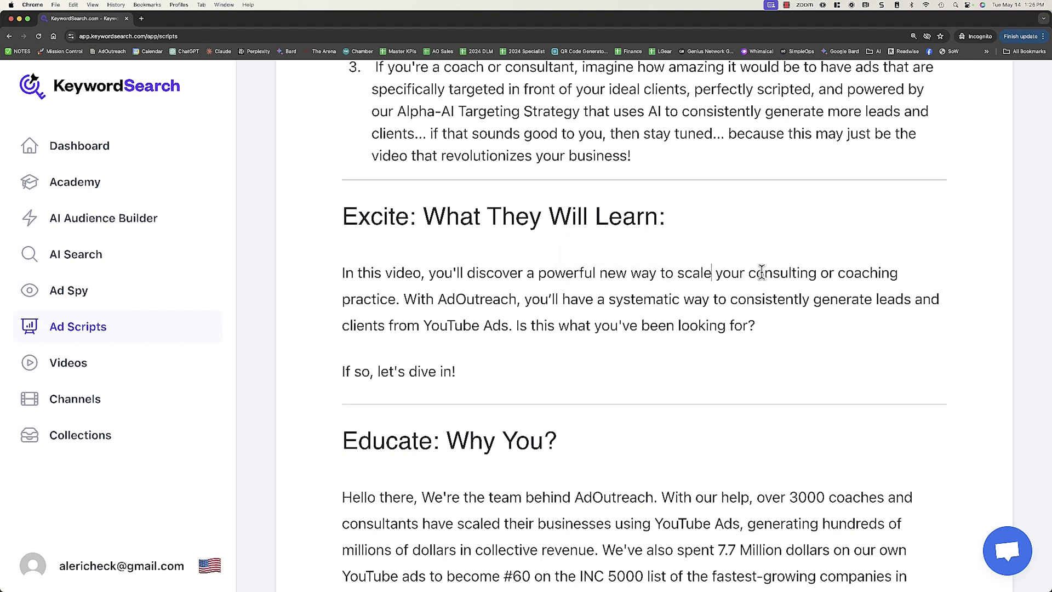
Replace "practice" with "business" and "With AdOutreach, you'll have" with "I'll share" in the Excite paragraph
double_click(373, 299)
text(business)
drag(409, 296, 594, 292)
text(I'll shar)
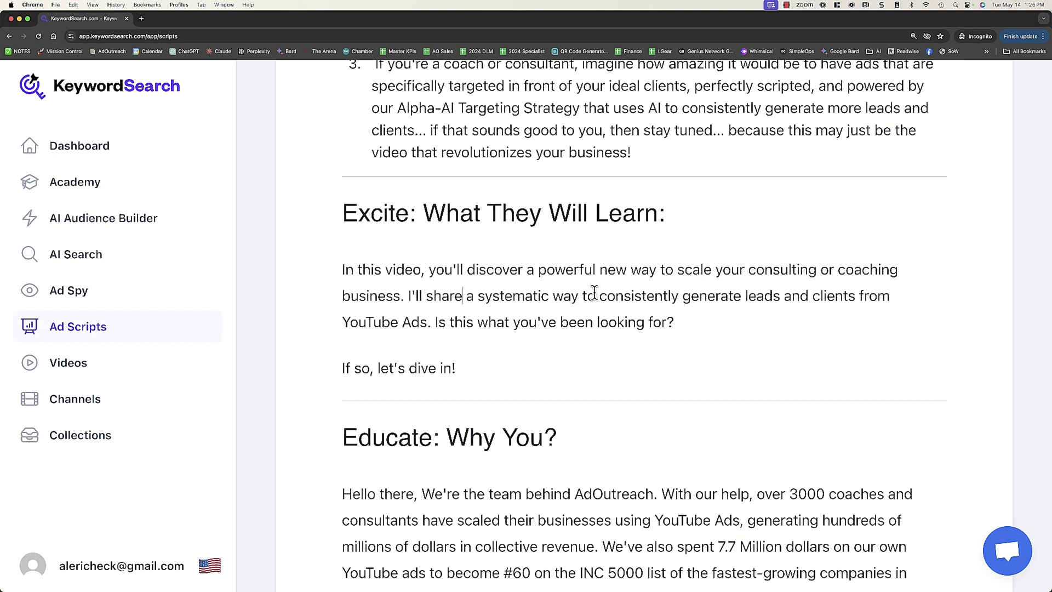
Delete "Is this what you've been looking for? If so, let's dive in!" from the Excite section and start an empty paragraph
drag(431, 321, 456, 368)
key(BackSpace)
scroll(434, 340, down, 1)
key(Return)
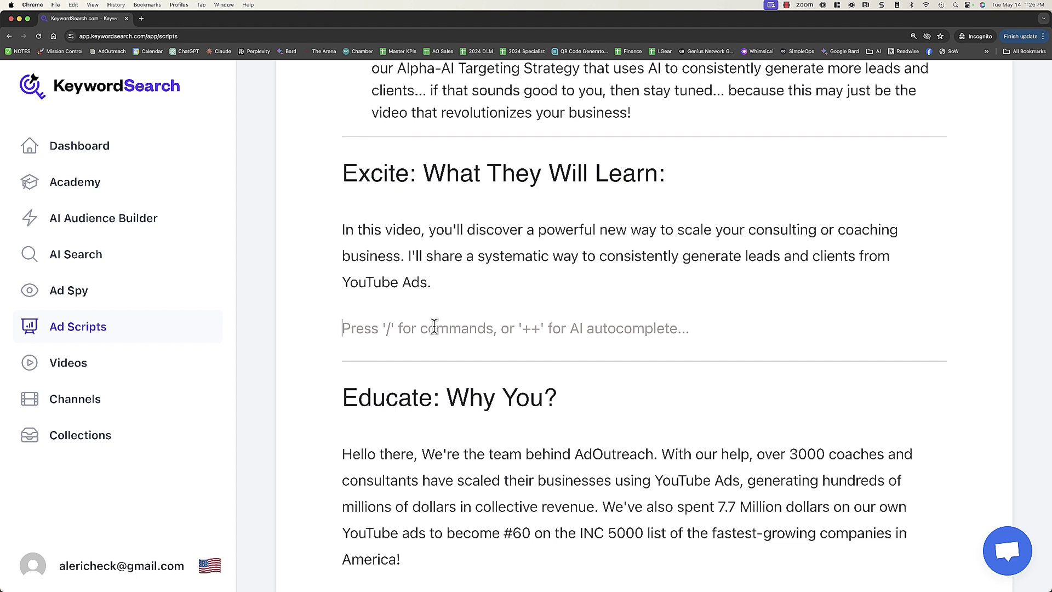
Generate another Excite paragraph in the empty line with the Continue writing AI command
text(/)
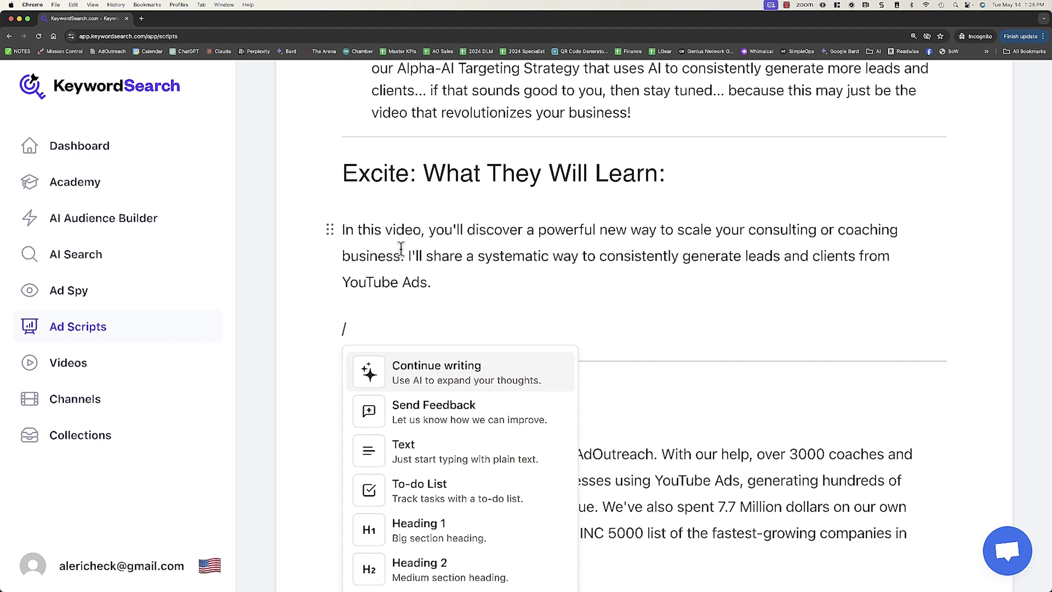
key(BackSpace)
text(/)
click(428, 381)
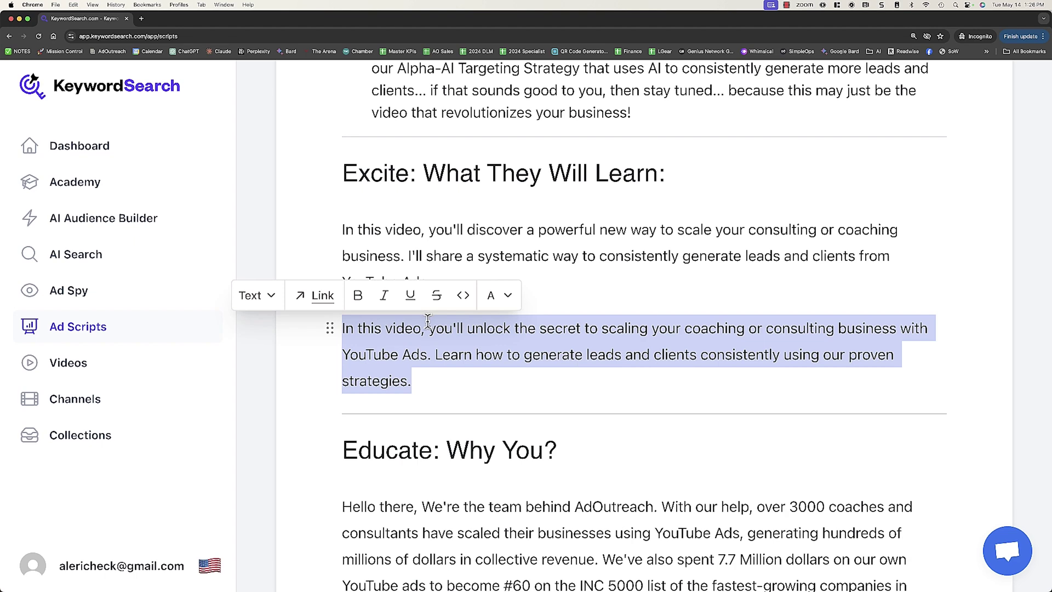
click(441, 324)
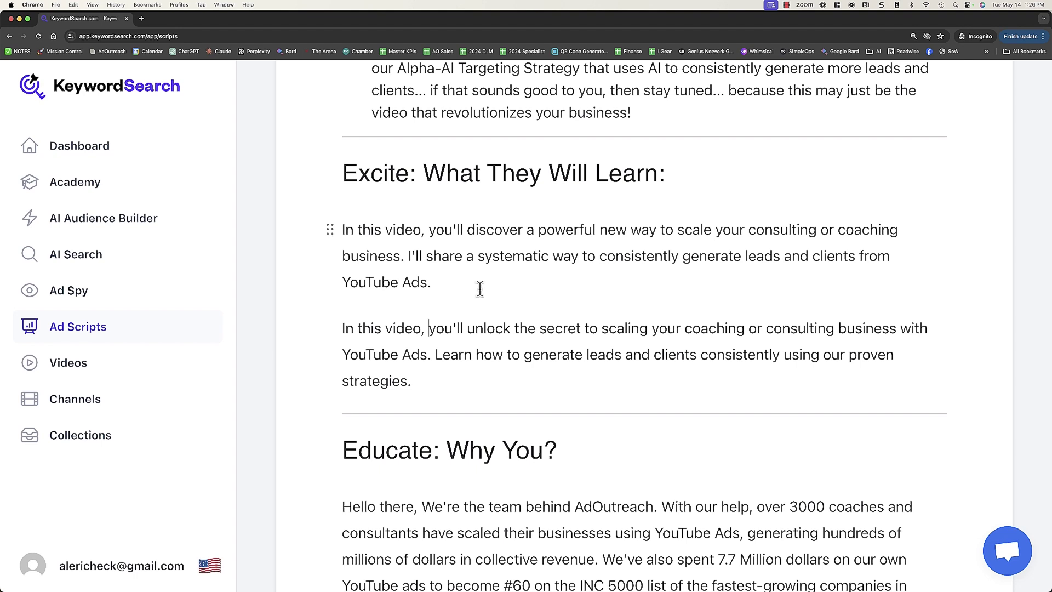
Delete the original Excite paragraph above the AI-generated one, along with its leftover blank line
triple_click(449, 285)
click(362, 346)
drag(436, 282, 314, 231)
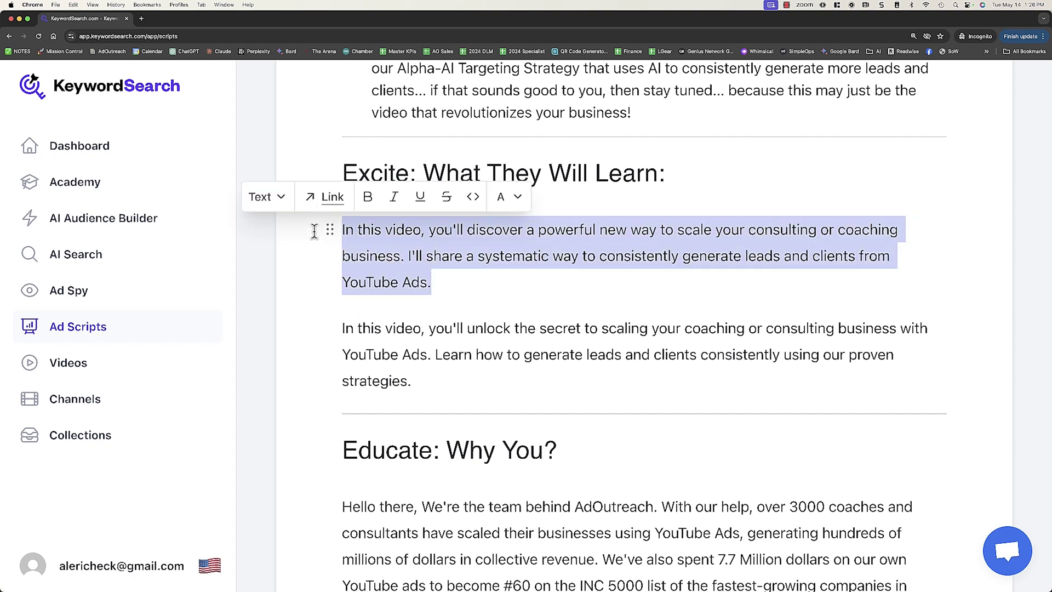
key(BackSpace)
key(BackSpace)
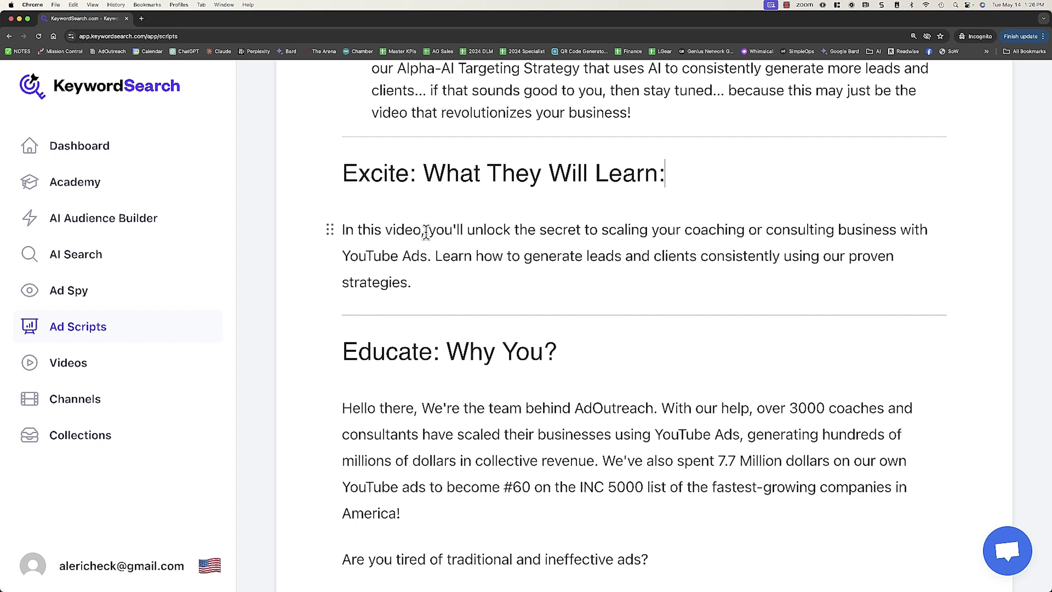
Join the two Excite sentences so they read "with YouTube Ads and learn how to generate leads"
click(431, 256)
key(BackSpace)
text(and)
key(Right)
key(Delete)
text(l)
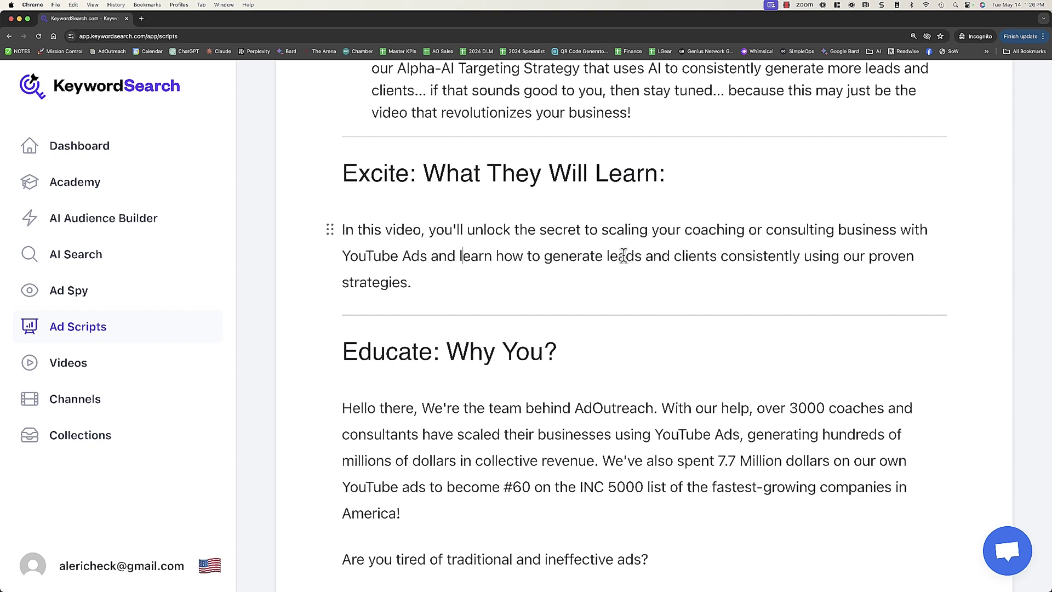
Replace "Hello there, We're the team behind" in the Educate section with "I'm", the founder's full name and "Founder & CEO of"
scroll(623, 256, down, 4)
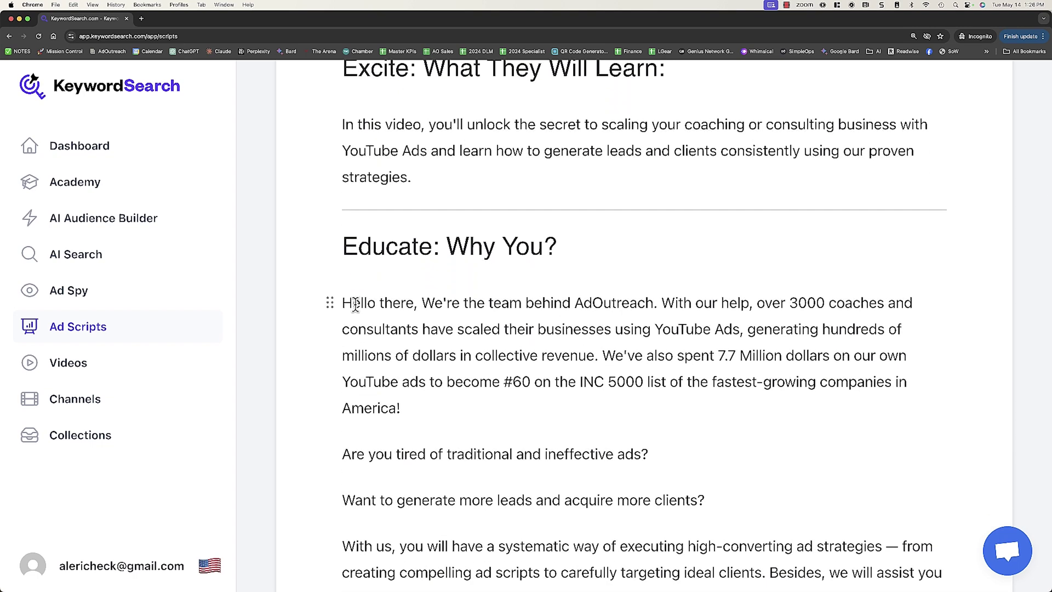
drag(343, 303, 571, 305)
text(I'm Aleric Heck, Found)
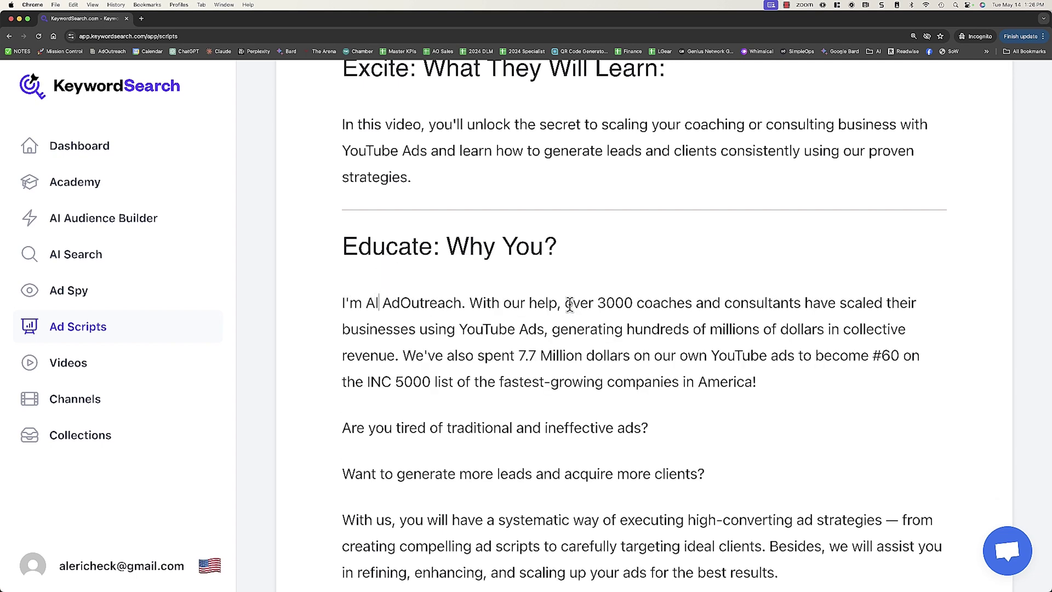
text(er )
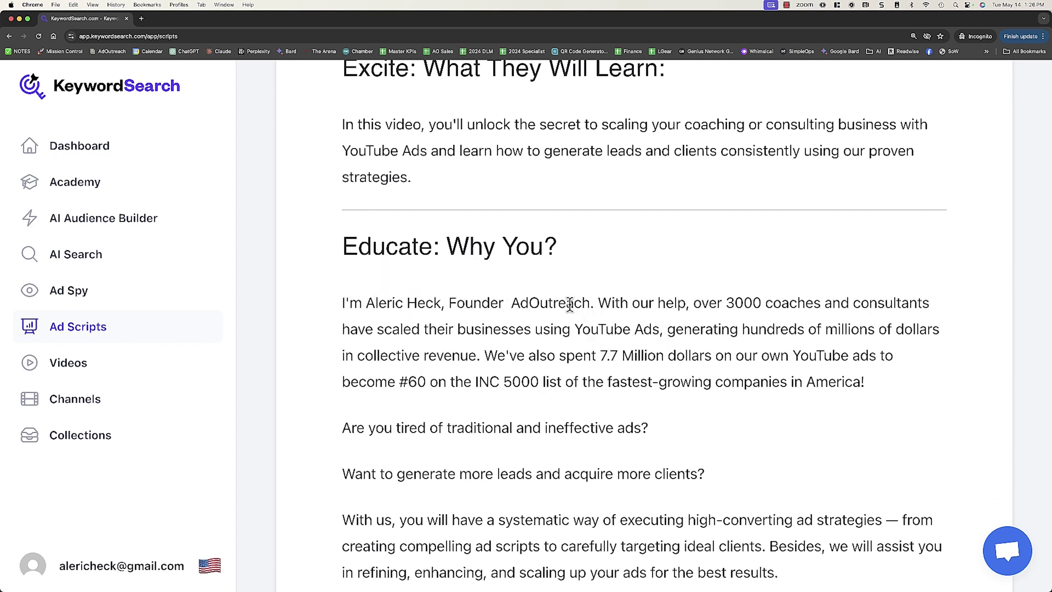
text(& CEO of)
Replace ". With our help," with "& we've helped" and change "have scaled" to "scale" in the Educate introduction
scroll(570, 304, down, 2)
drag(651, 260, 750, 260)
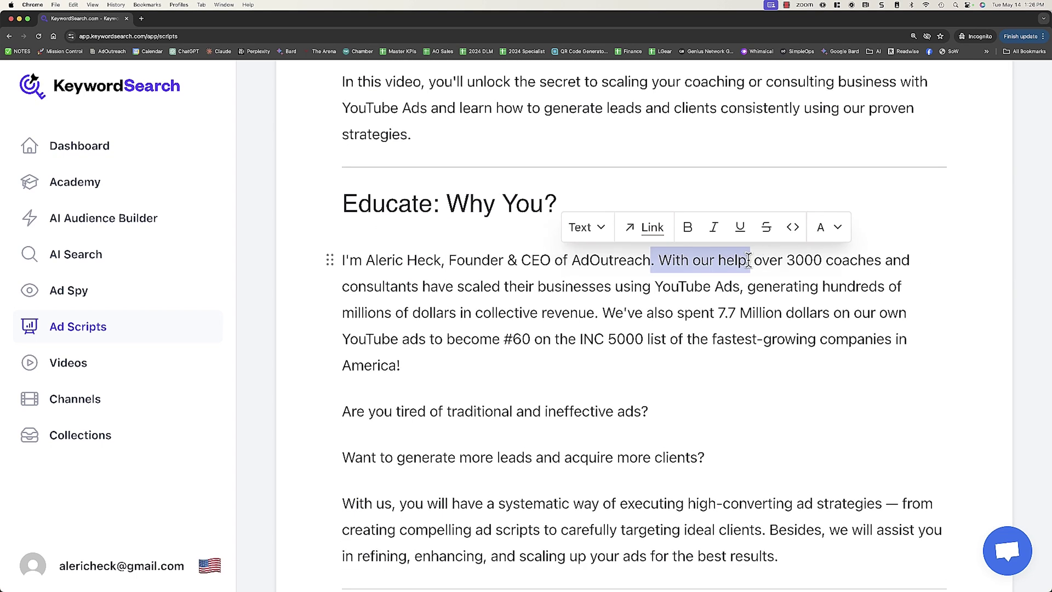
text(& we've helped)
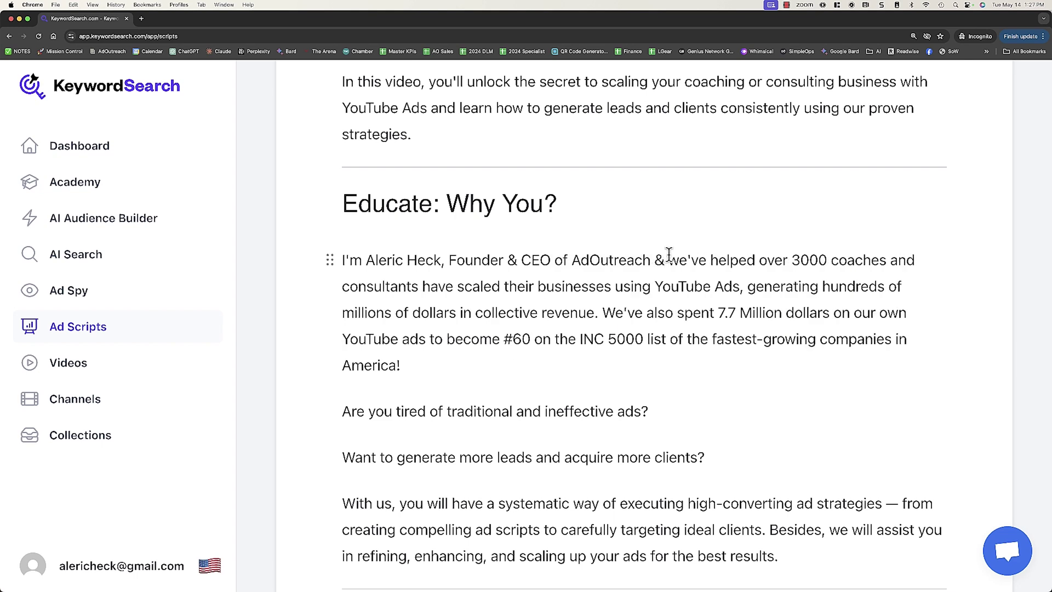
drag(423, 285, 457, 285)
key(BackSpace)
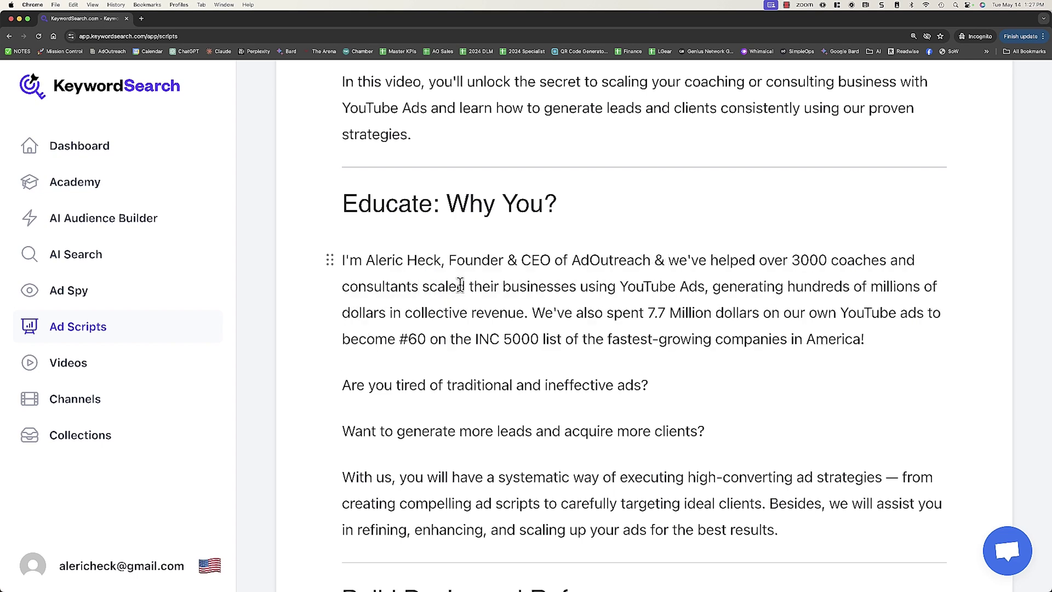
click(463, 282)
key(BackSpace)
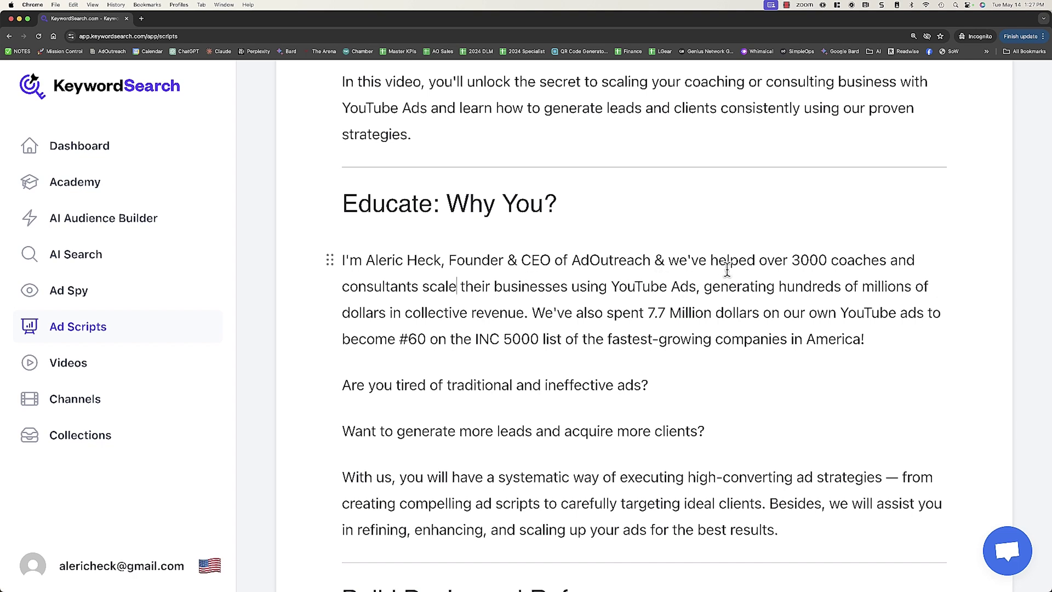
click(398, 339)
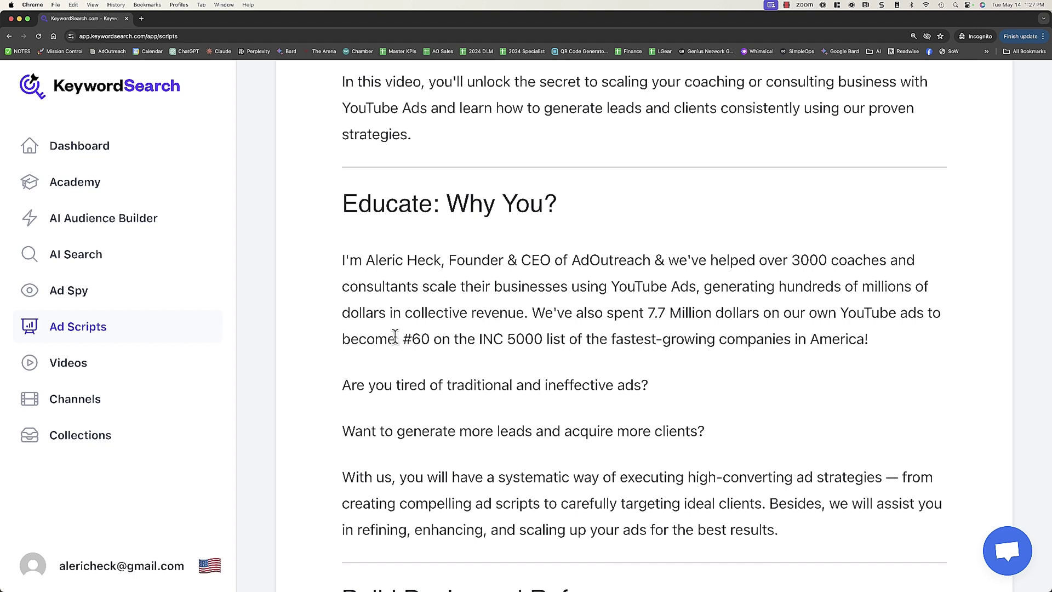
Replace "With us, you will" with "I want to show you how to" at the start of the last Educate paragraph
scroll(406, 375, down, 1)
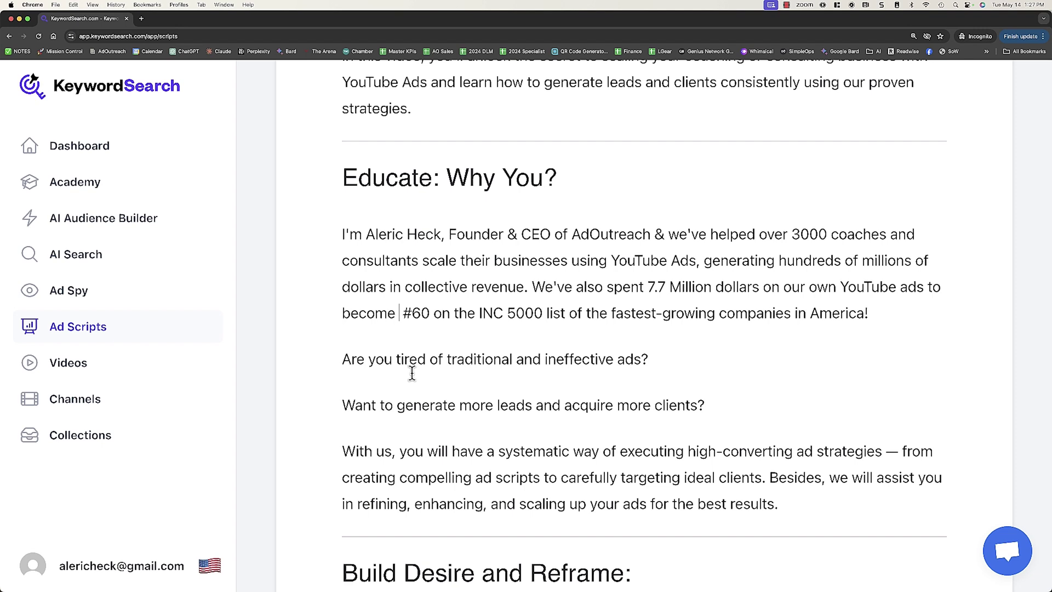
scroll(412, 373, down, 4)
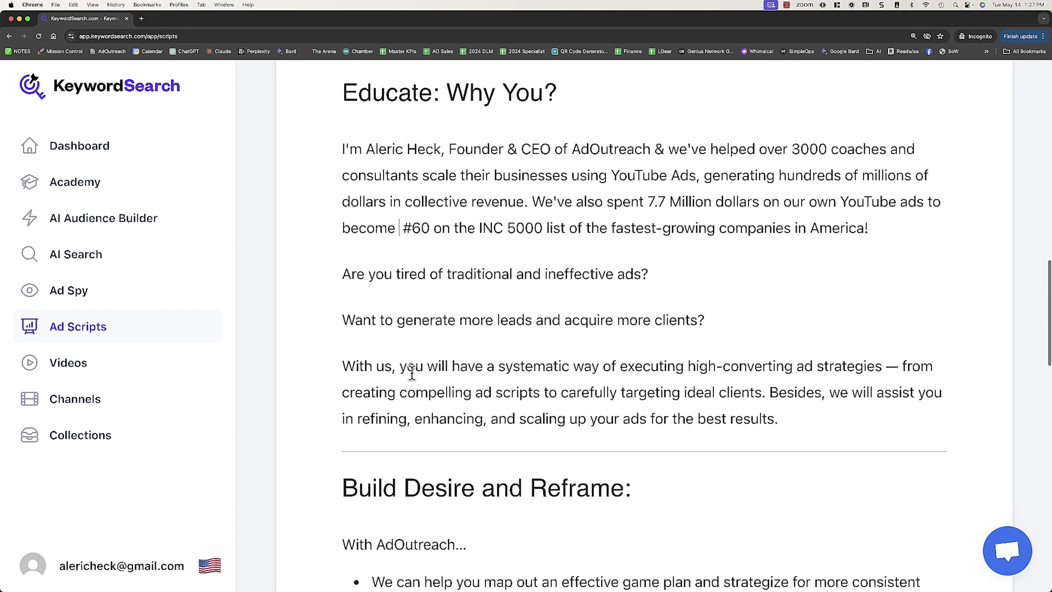
scroll(412, 373, up, 1)
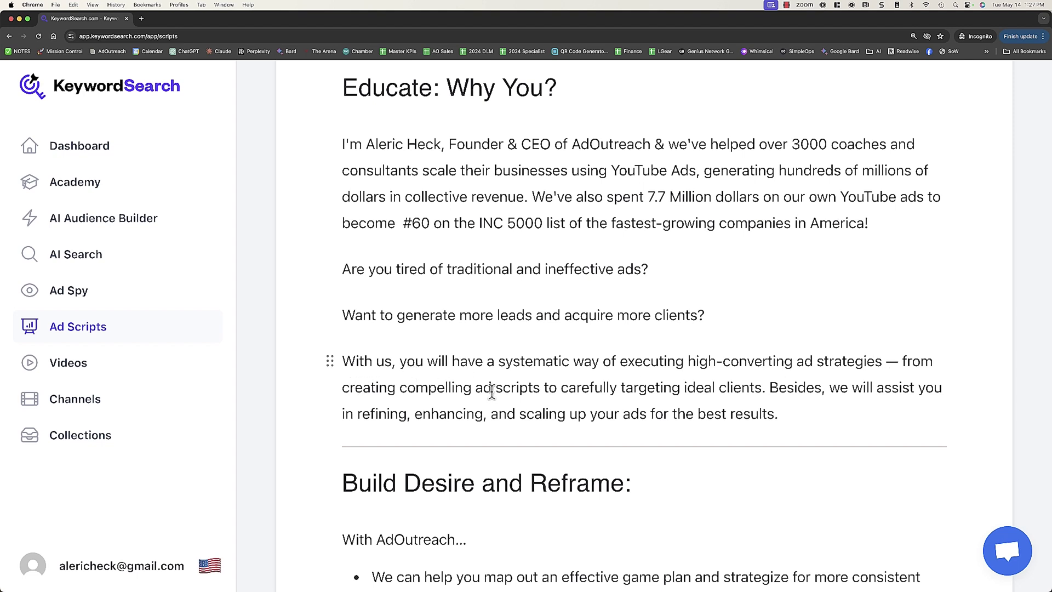
drag(344, 362, 867, 364)
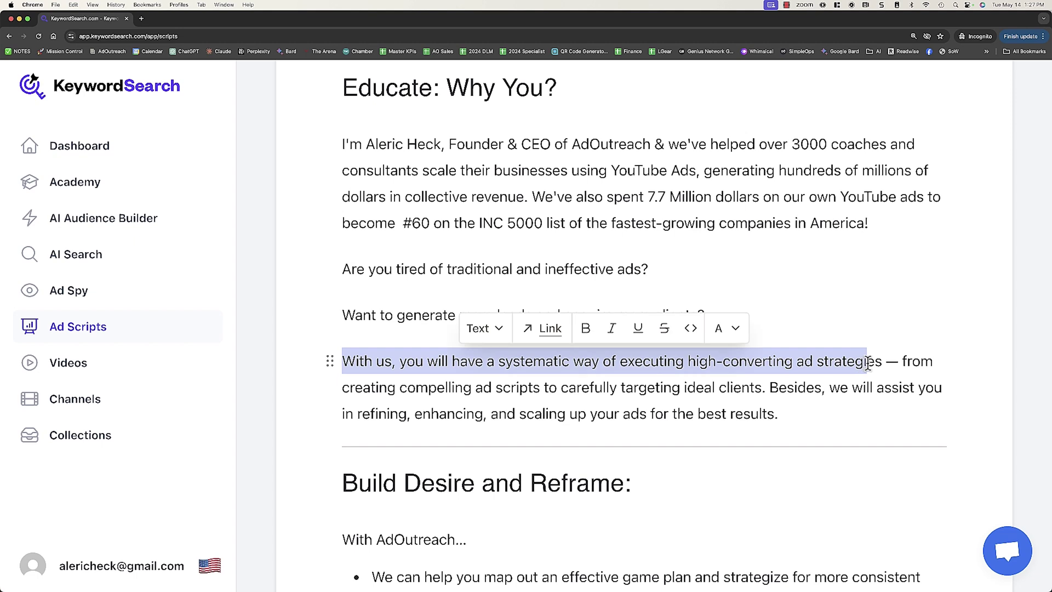
click(463, 361)
drag(344, 361, 421, 357)
text(I want to show you how to)
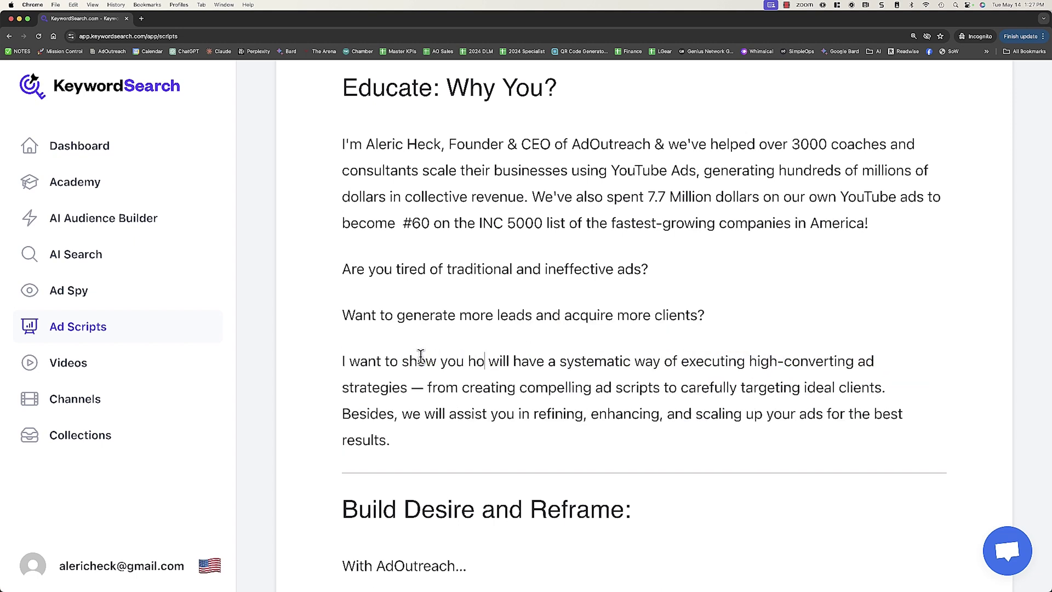
drag(545, 361, 513, 359)
key(BackSpace)
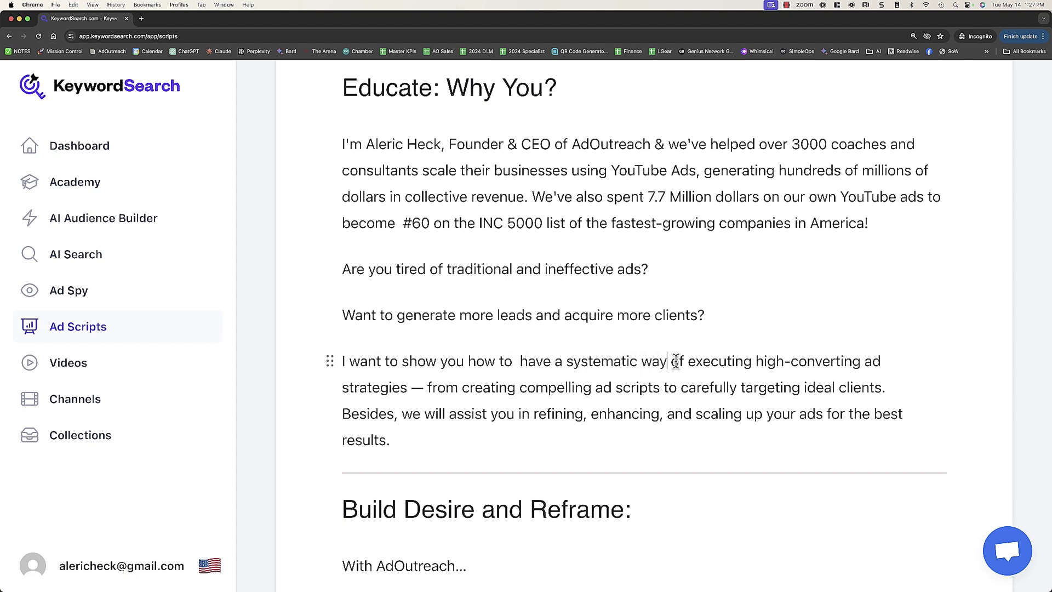
Replace "executing high-converting ad strategies — from" with "generated new leads through YouTube Ads by" in the last Educate paragraph
drag(687, 362, 461, 388)
text(generated new le)
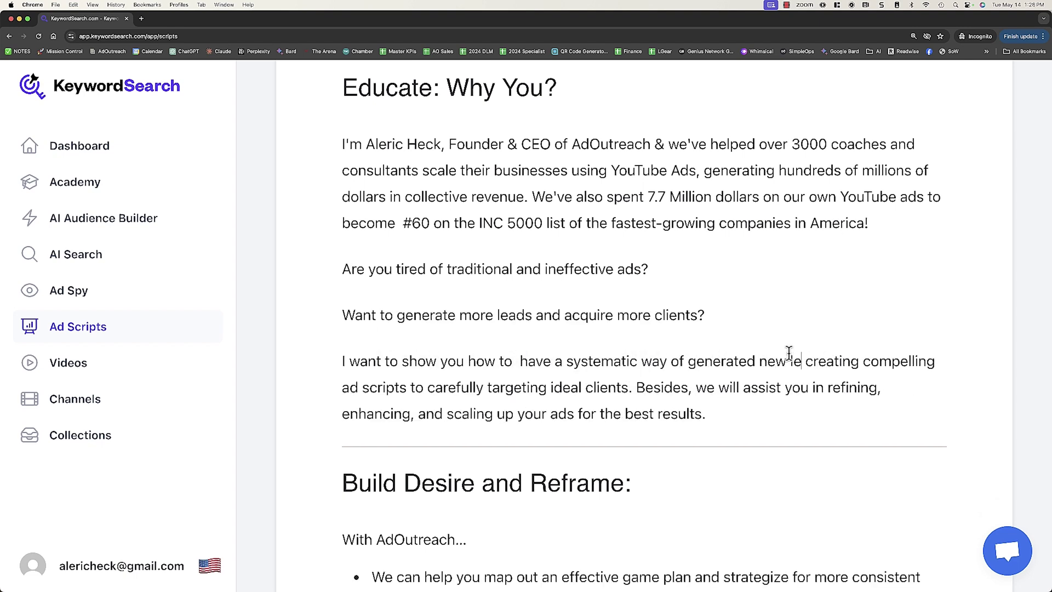
text(ads through YouTube Ads by)
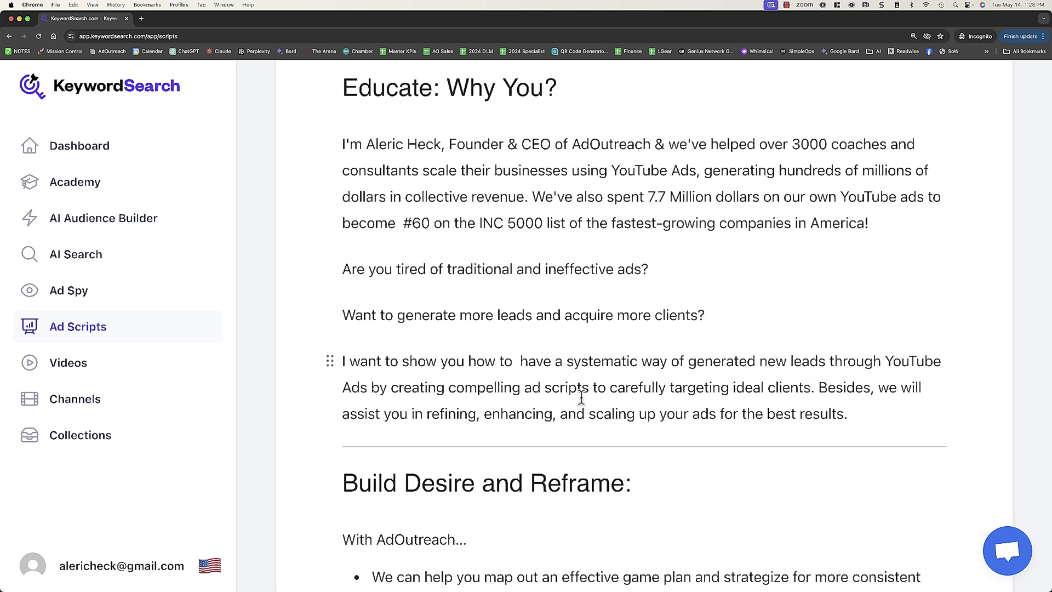
Change "to" before "carefully targeting" to "&" and insert "you" before "ideal clients" in the last Educate paragraph
double_click(599, 386)
text(&)
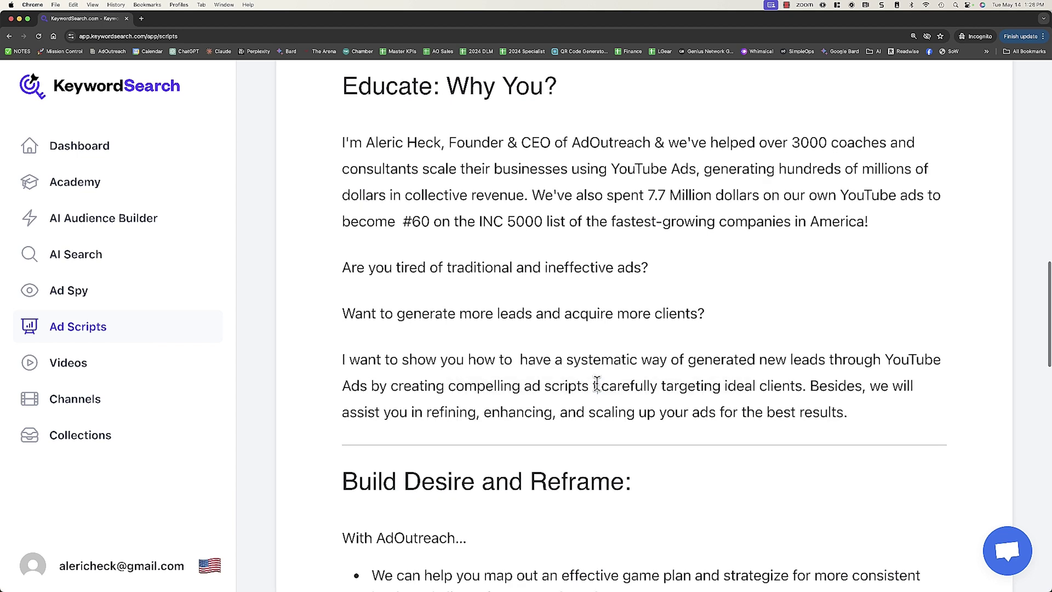
click(729, 386)
text(you)
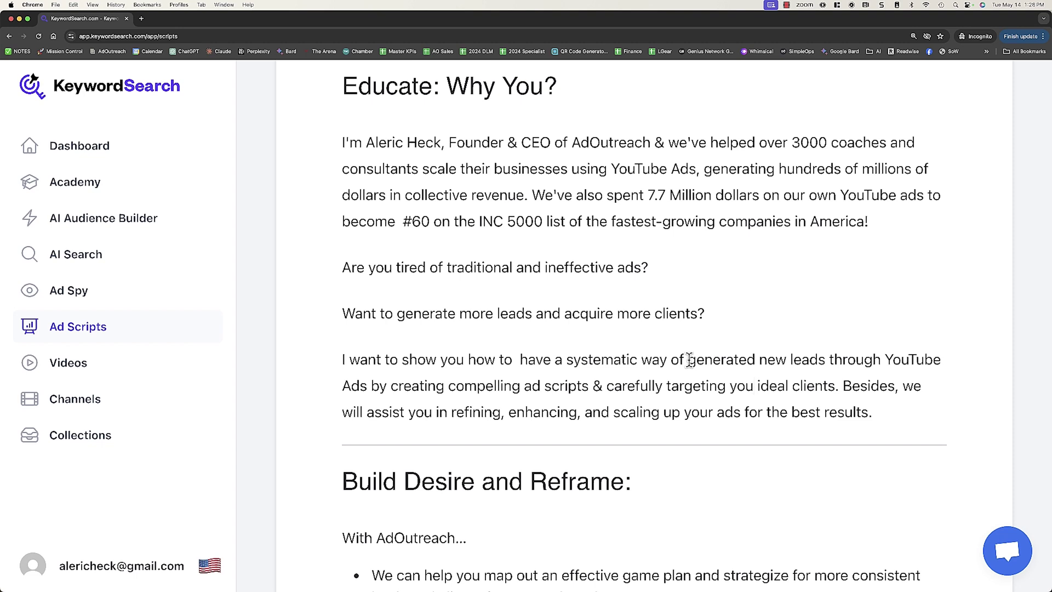
Generate an AI continuation below "Want to generate more leads and acquire more clients?" and keep only its first sentence
click(722, 312)
key(Return)
text(/)
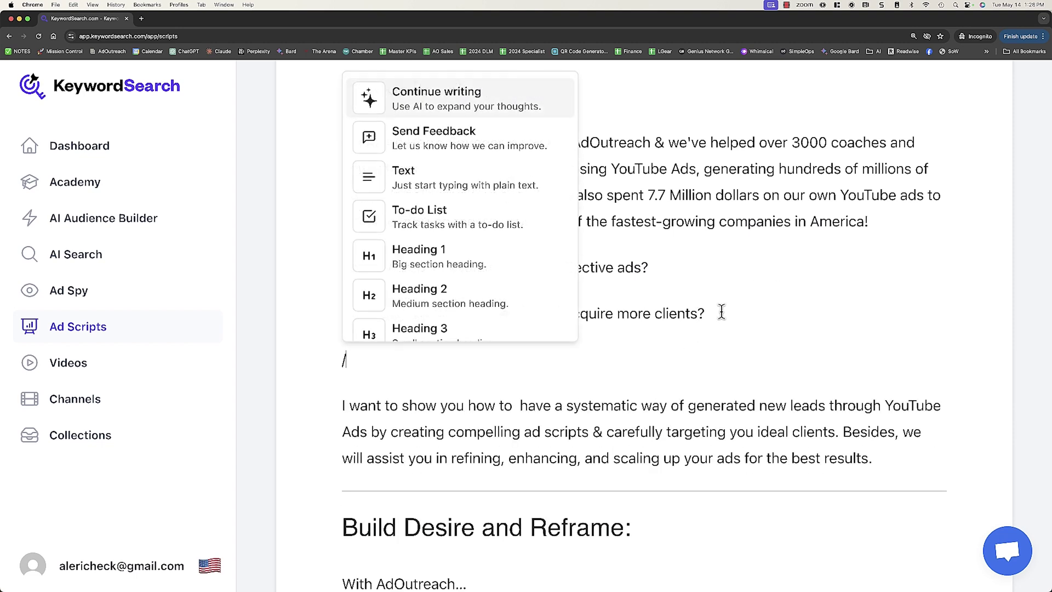
click(531, 104)
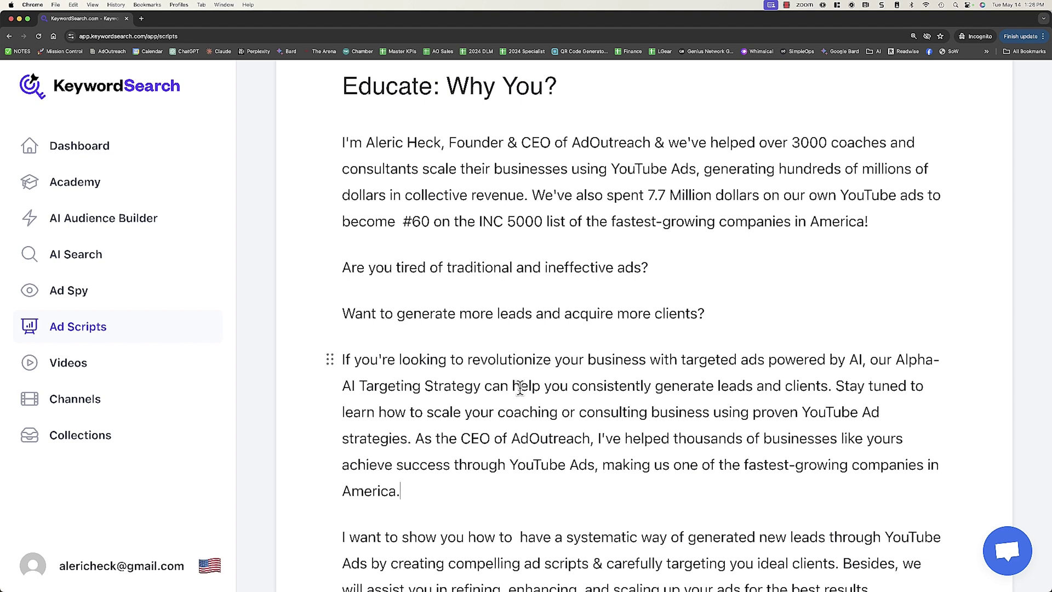
shift+click(832, 386)
key(BackSpace)
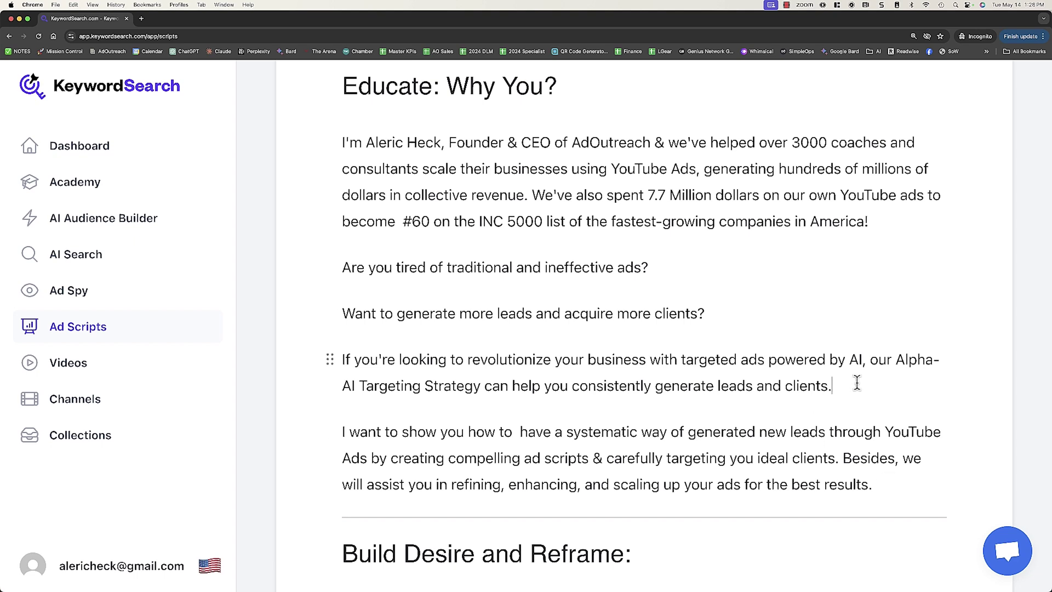
Delete the closing Educate paragraph that begins "I want to show you how to", including its empty line
click(882, 483)
drag(882, 483, 343, 431)
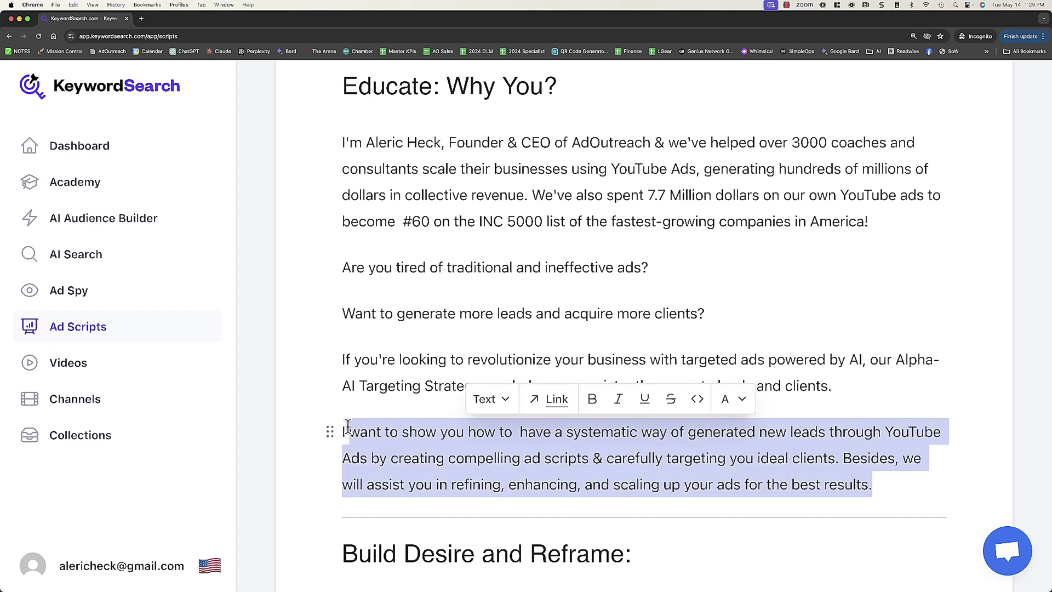
key(BackSpace)
key(BackSpace)
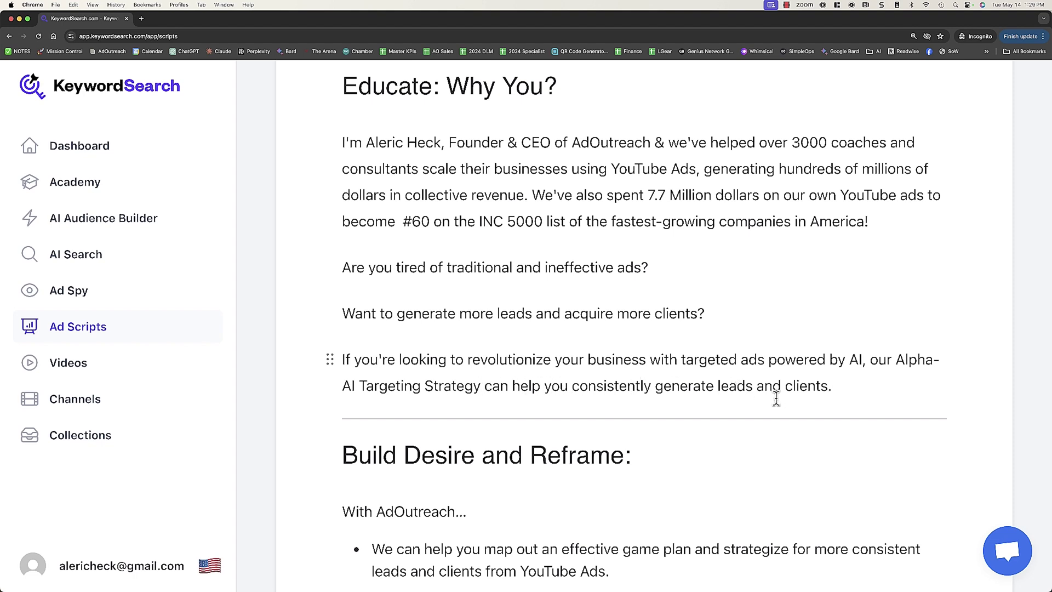
Remove the "With AdOutreach..." line from the Build Desire and Reframe section
scroll(773, 406, down, 5)
triple_click(348, 265)
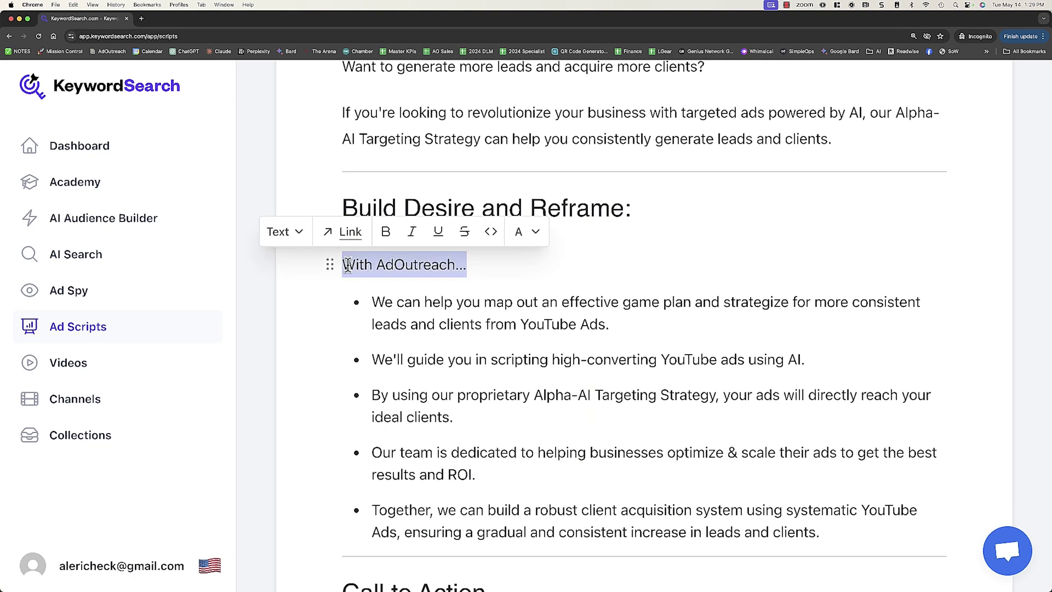
key(BackSpace)
key(BackSpace)
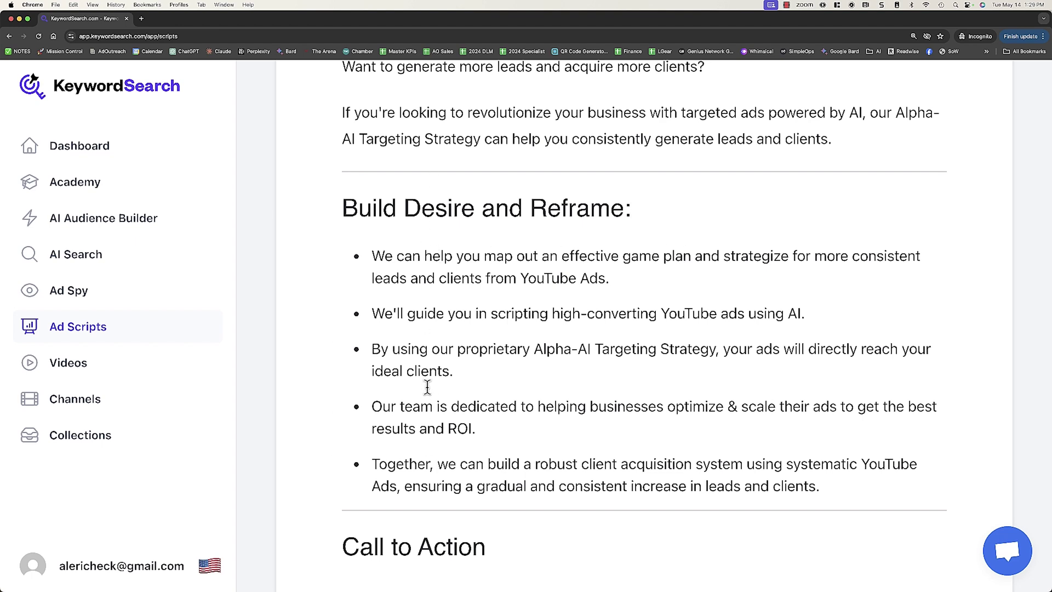
Under Build Desire and Reframe, replace "and strategize for" with "to get" and start the second bullet with "Guiding" instead of "We'll guide"
scroll(507, 429, down, 1)
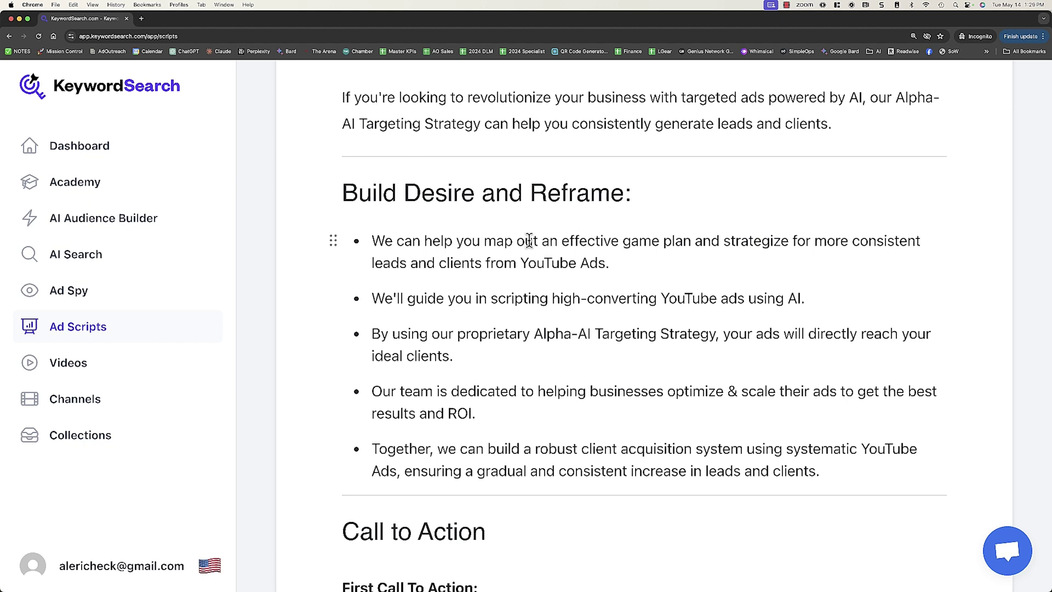
drag(698, 240, 813, 241)
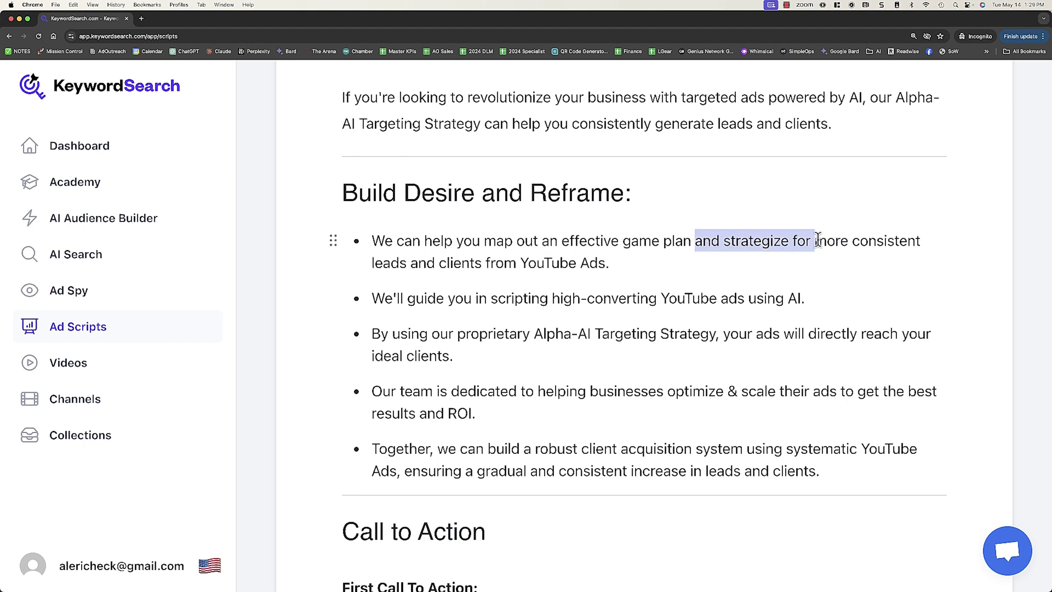
text(to get)
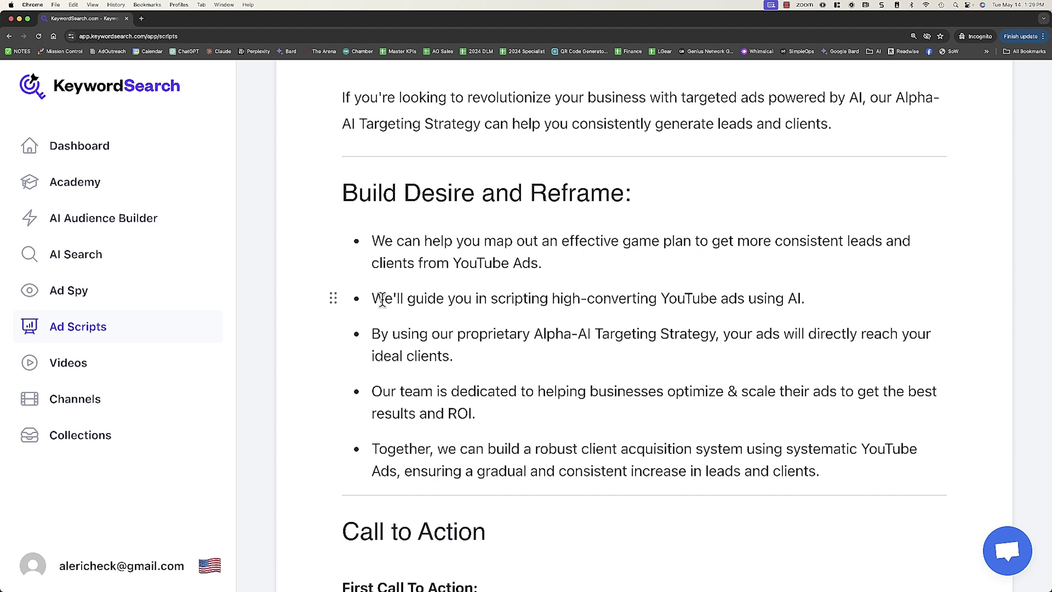
drag(373, 299, 446, 299)
text(Guiding)
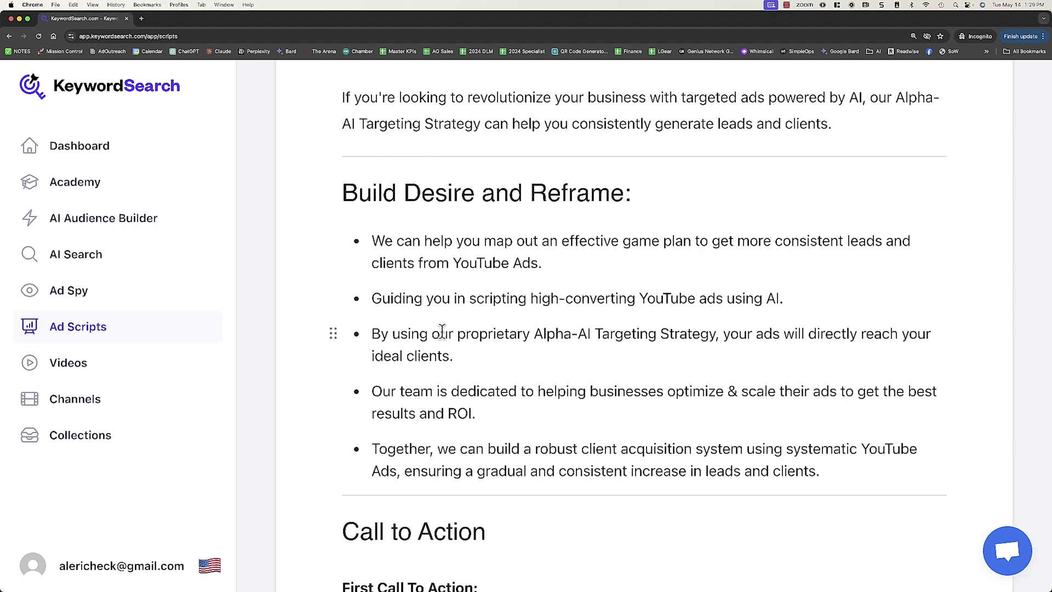
Reword the third bullet to begin "And by using" and continue "which will help your ads directly reach your ideal clients"
double_click(380, 333)
text(And by)
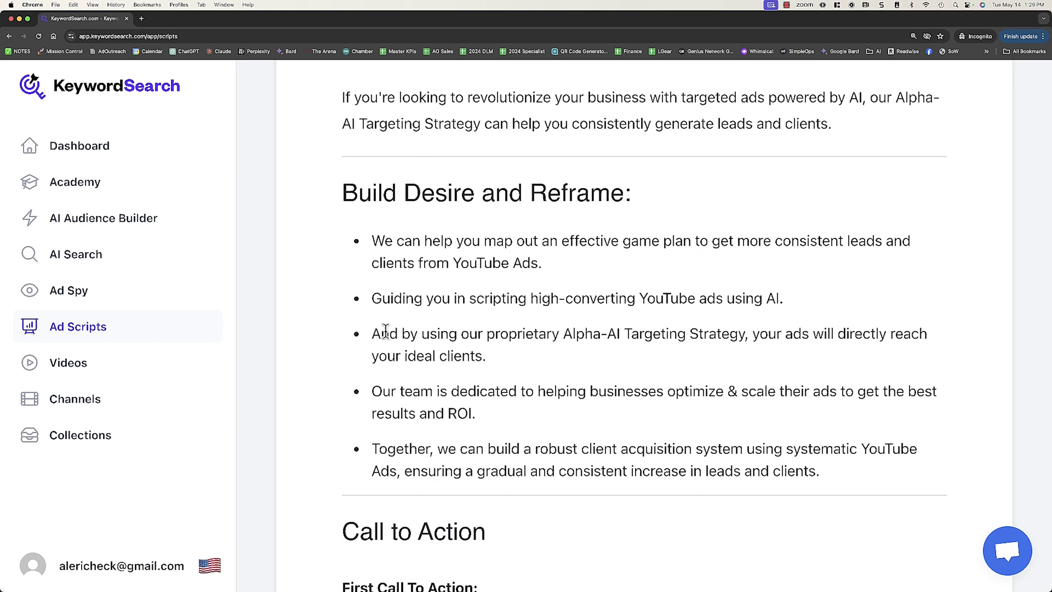
click(752, 335)
text(which will help)
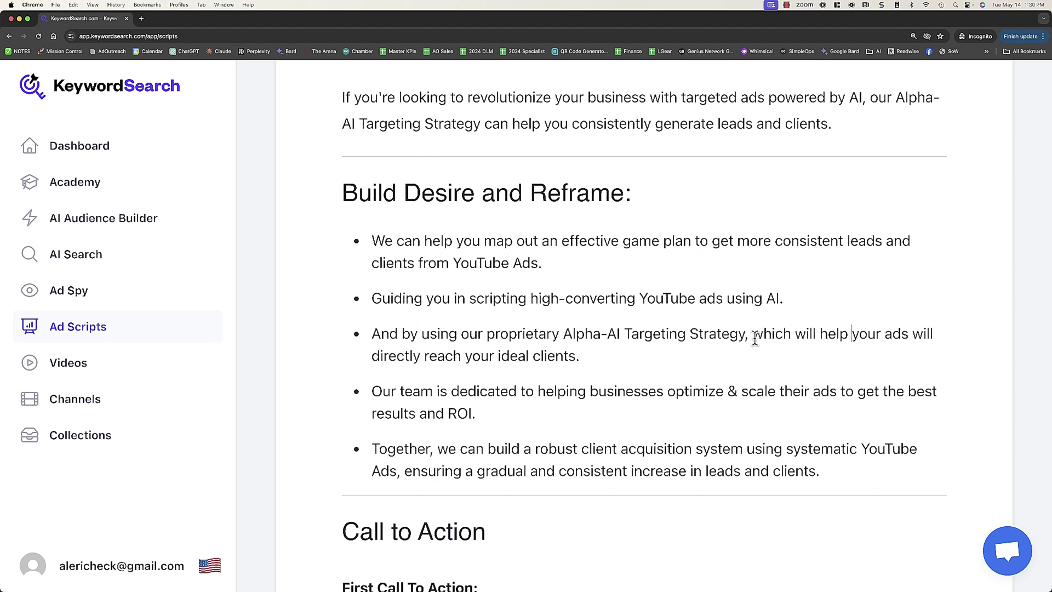
drag(909, 334, 933, 333)
key(BackSpace)
Delete the last two Build Desire and Reframe bullets, "Our team is dedicated" and "Together, we can build"
click(575, 411)
drag(575, 411, 366, 392)
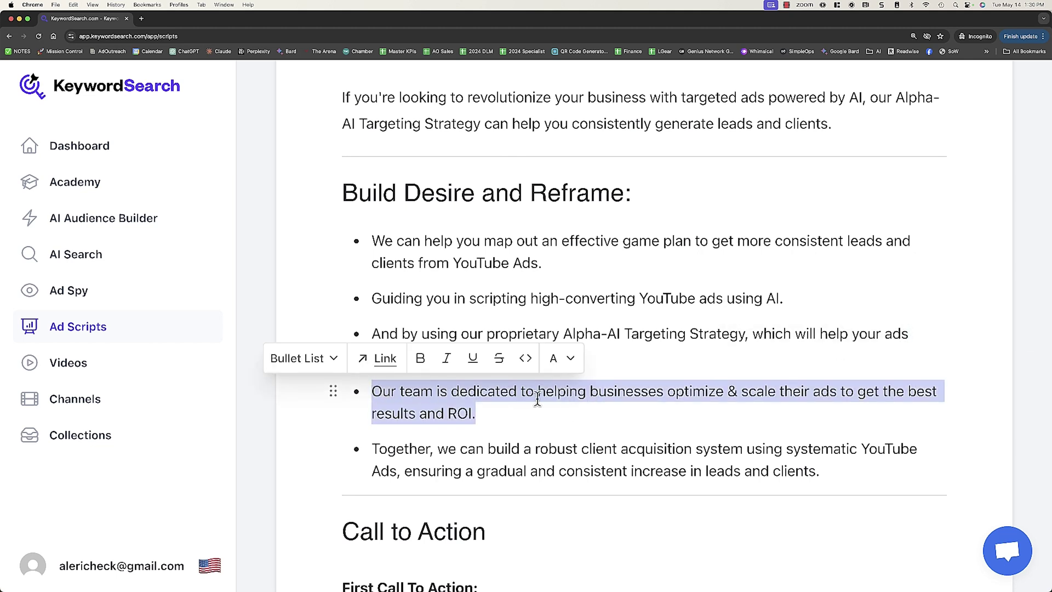
click(735, 410)
triple_click(735, 411)
click(784, 470)
drag(834, 470, 361, 391)
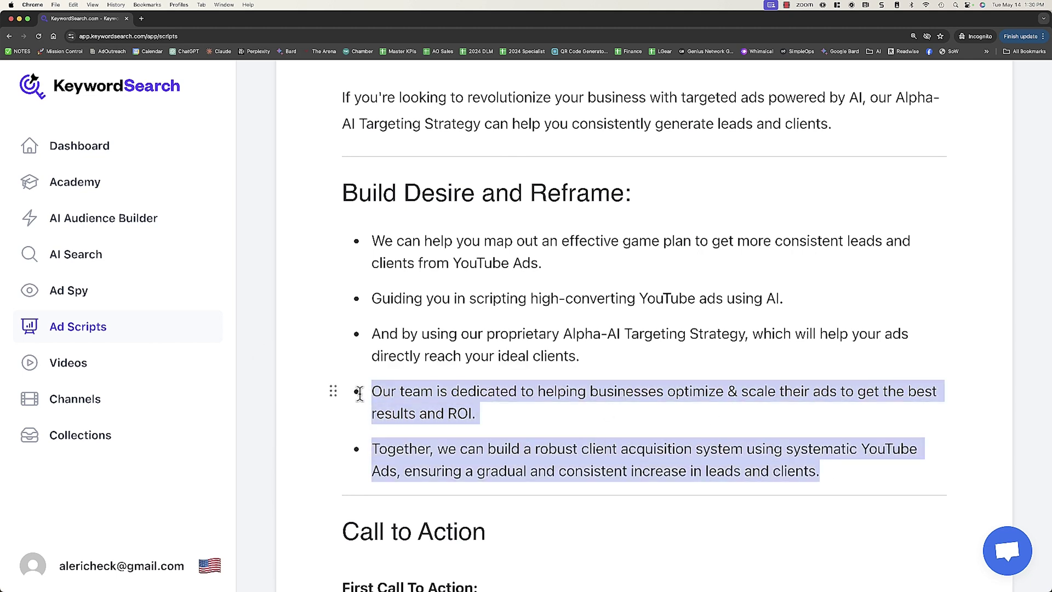
key(BackSpace)
key(BackSpace)
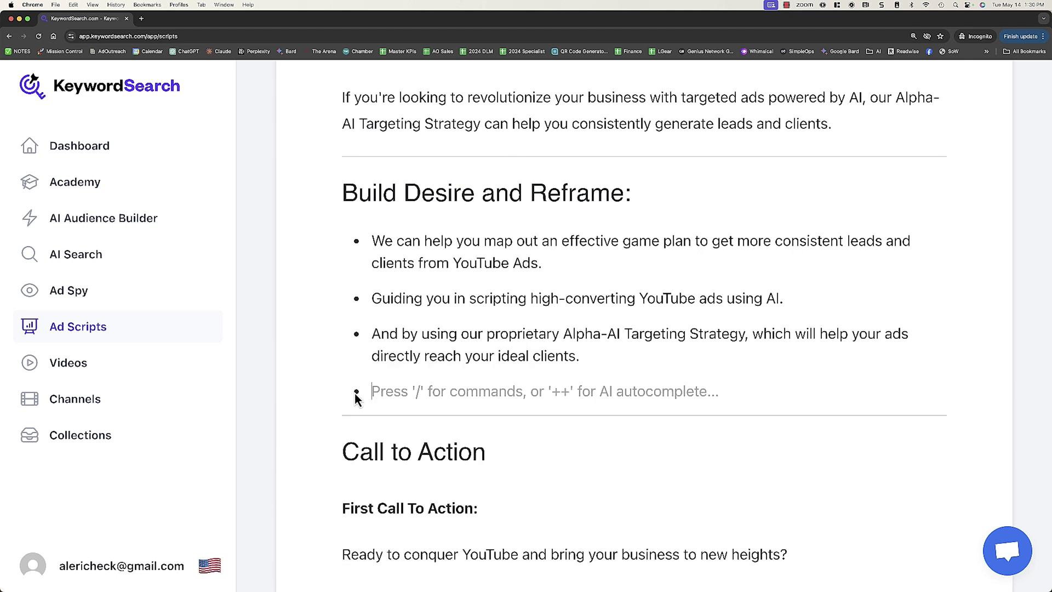
Turn the empty bullet into a plain text line and generate an AI-written continuation there
key(Return)
key(BackSpace)
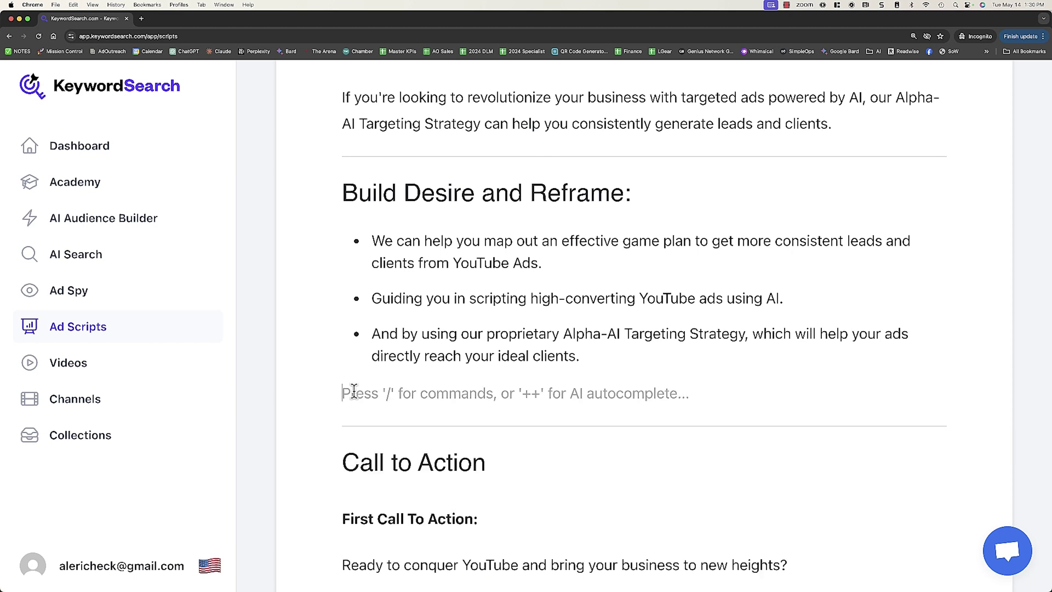
text(/)
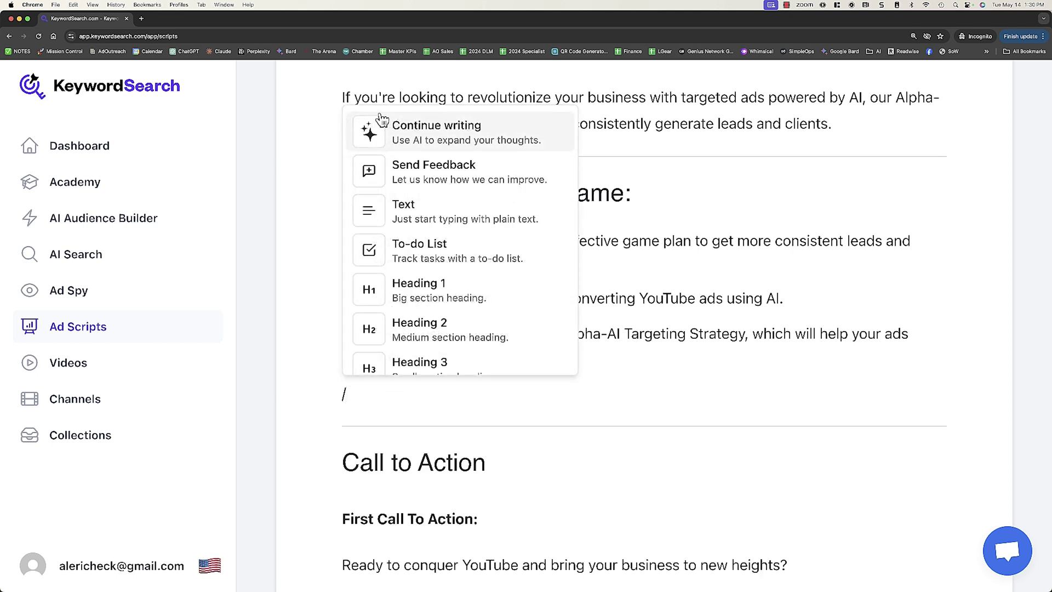
click(430, 123)
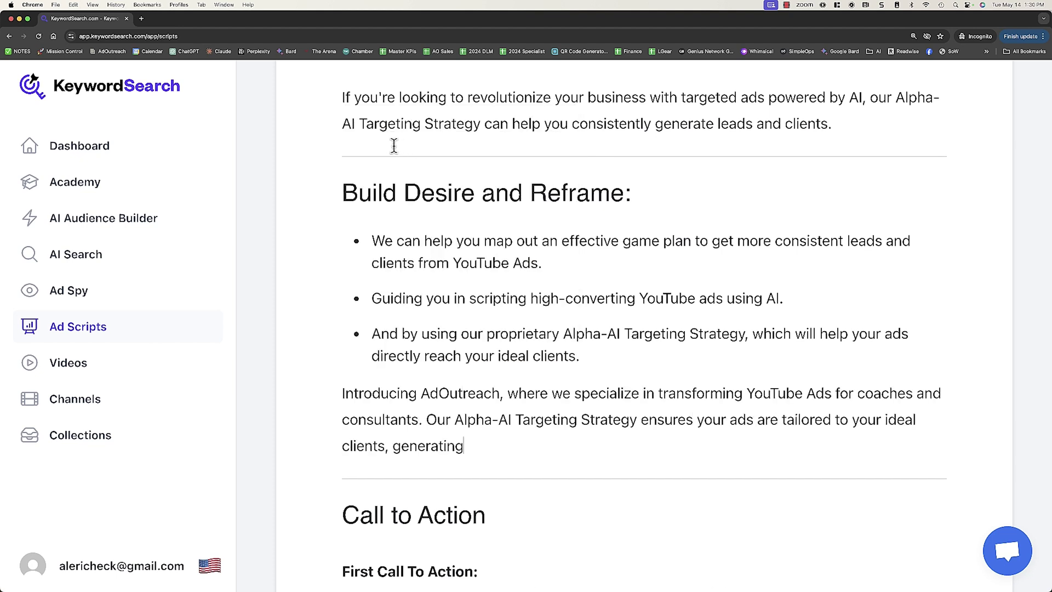
Begin the generated paragraph with "All this is designed to" and replace "with our Alpha-AI Targeting Strategy." with "&"
click(343, 413)
text(All this is desgined to)
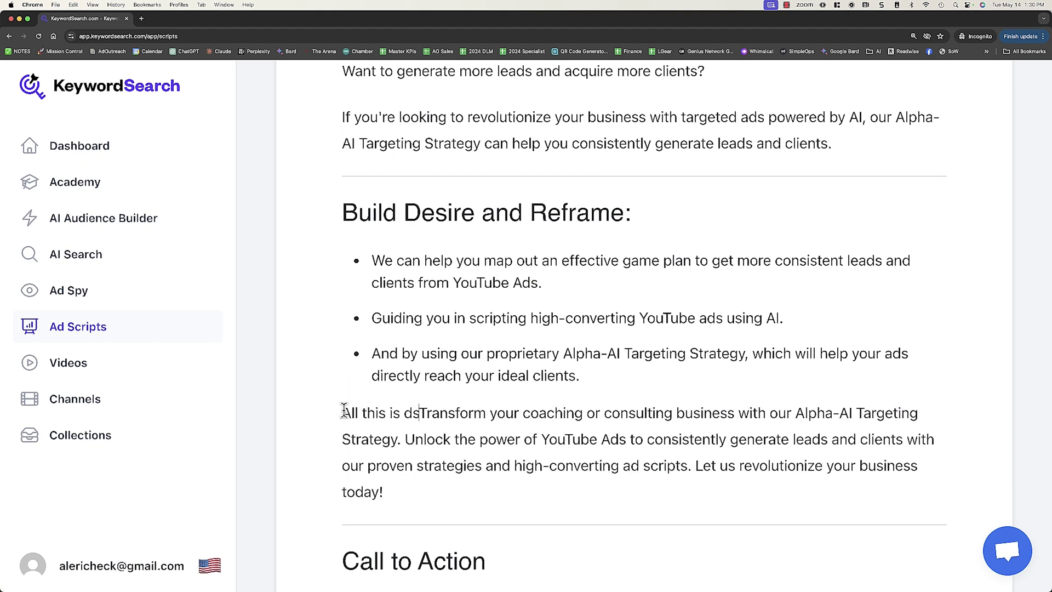
right_click(439, 413)
click(493, 425)
drag(463, 438, 801, 412)
key(BackSpace)
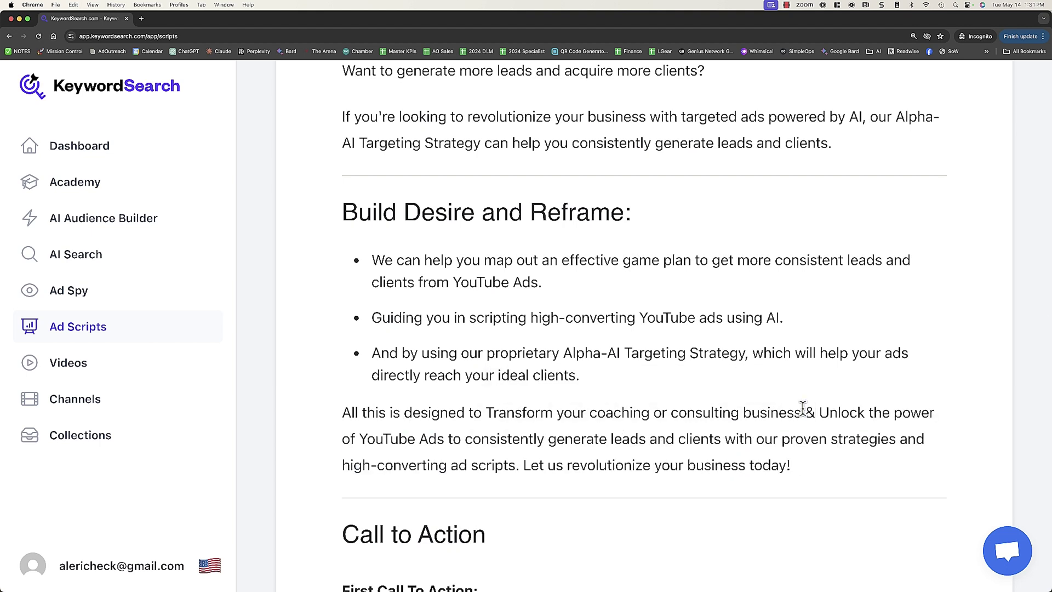
Cut everything after "generate leads and clients" in the generated paragraph and end it with a period
drag(793, 466, 720, 441)
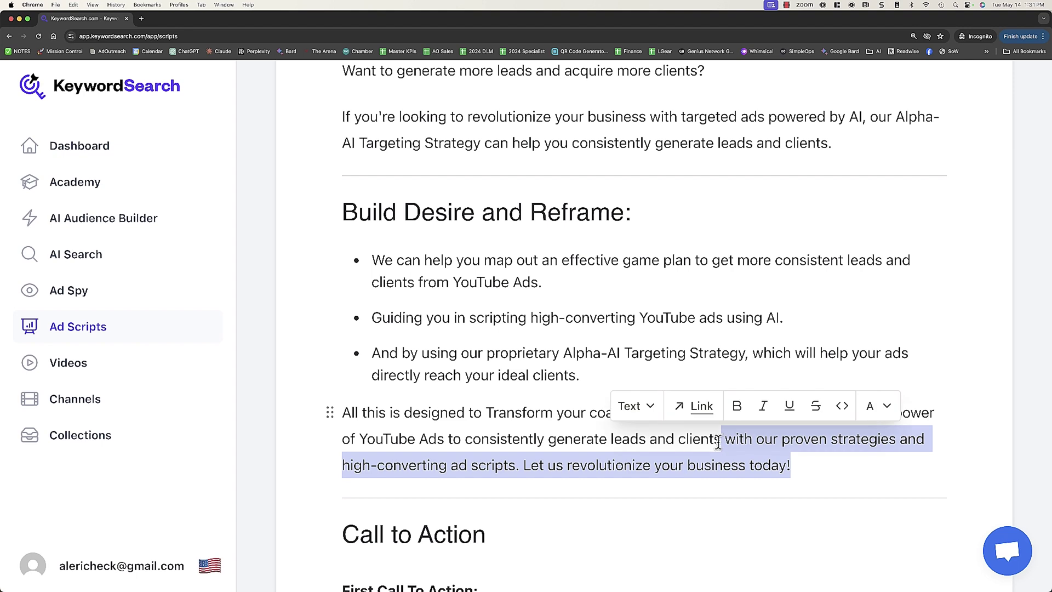
key(BackSpace)
text(.)
Delete the "Here's what you need to do:" line from the First Call To Action
scroll(721, 443, down, 5)
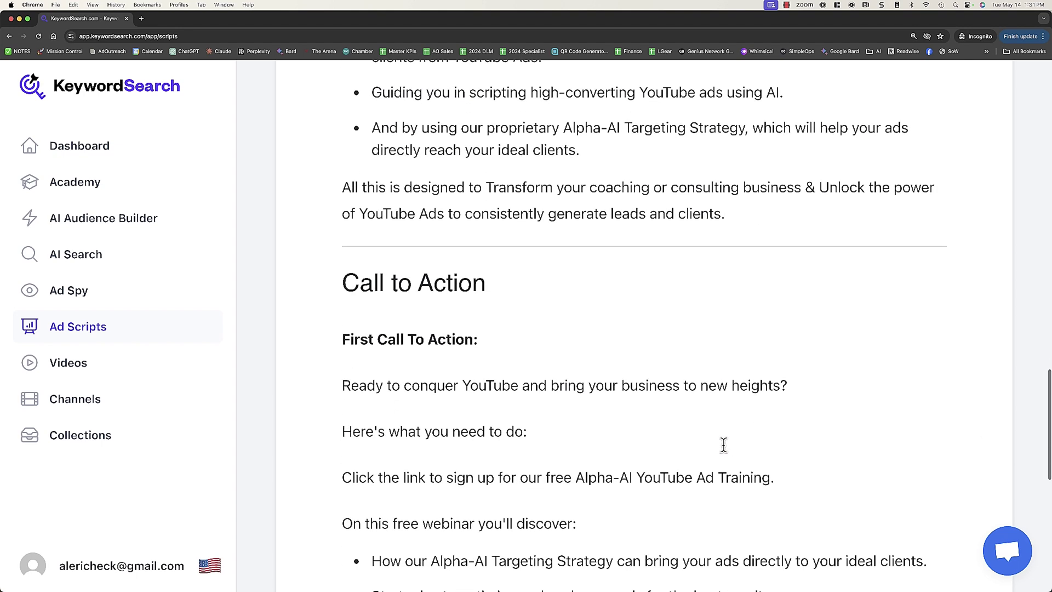
scroll(724, 445, down, 3)
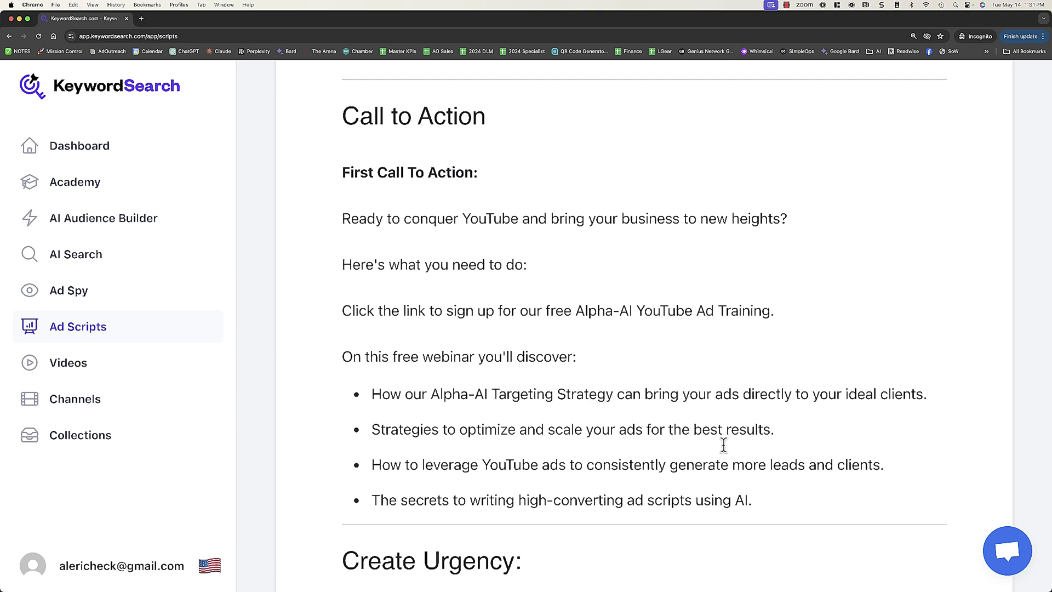
drag(527, 265, 340, 260)
key(BackSpace)
key(BackSpace)
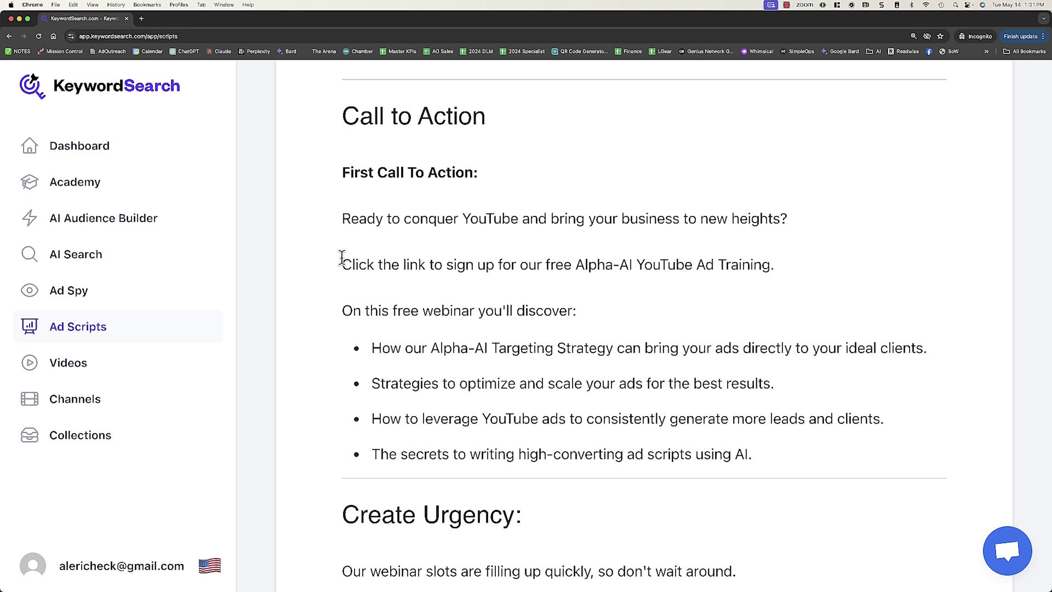
Replace "webinar" with "training" in the First Call To Action and add a final bullet reading "And a whole lot more"
scroll(436, 272, down, 2)
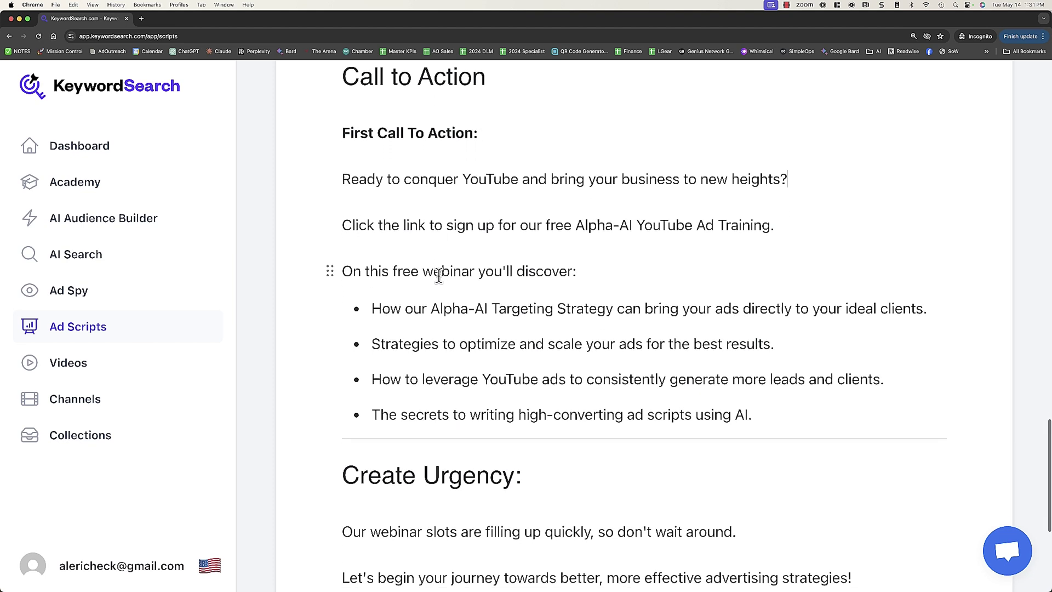
double_click(433, 272)
text(training)
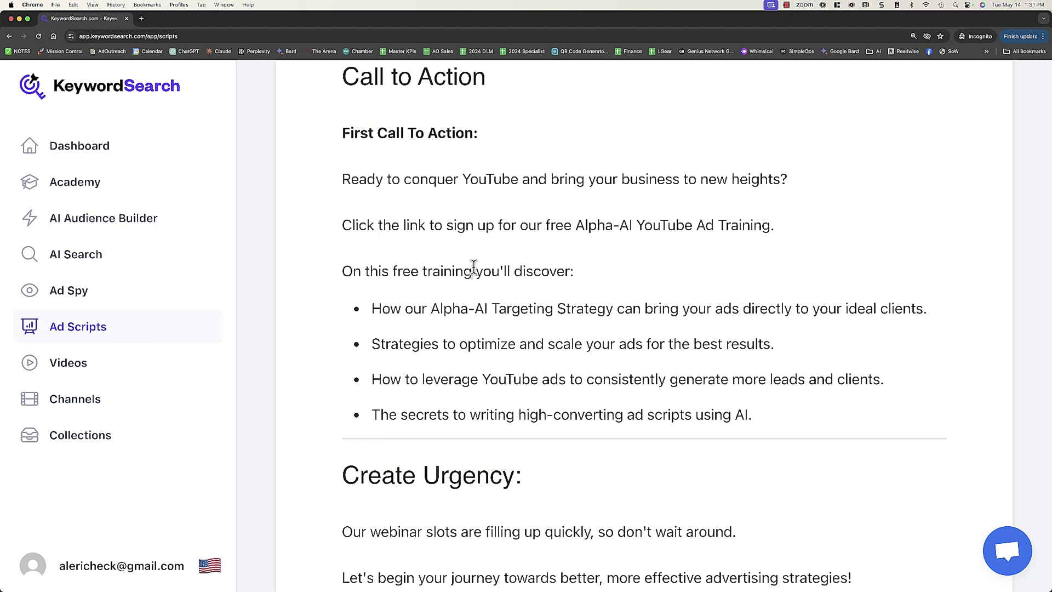
click(782, 416)
key(Return)
text(And a whole lot more)
Delete the webinar slots line under Create Urgency and have the AI continue writing a new paragraph in its place
scroll(340, 345, down, 4)
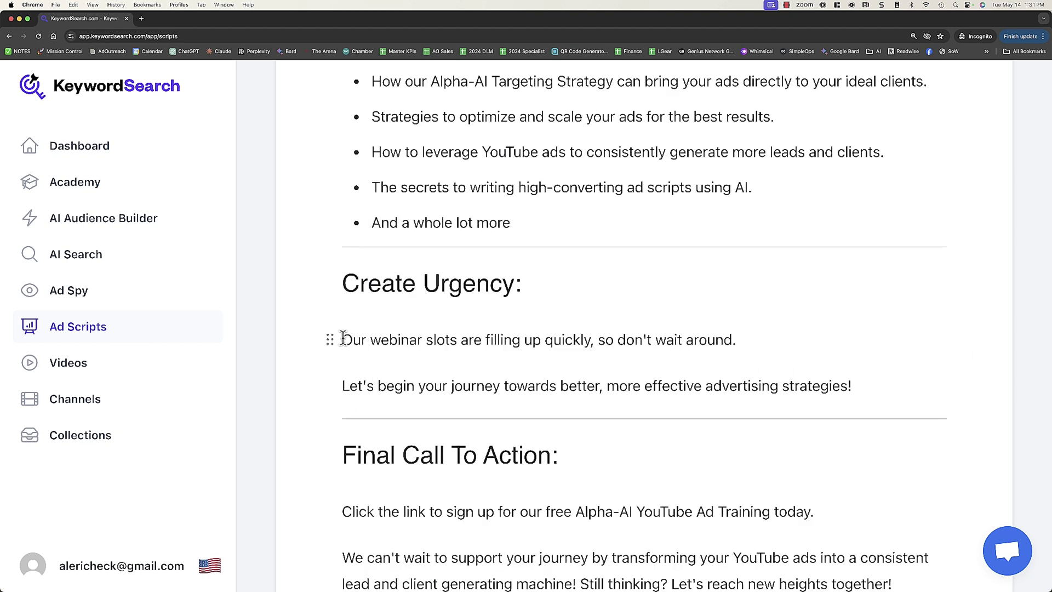
drag(759, 348, 344, 335)
key(BackSpace)
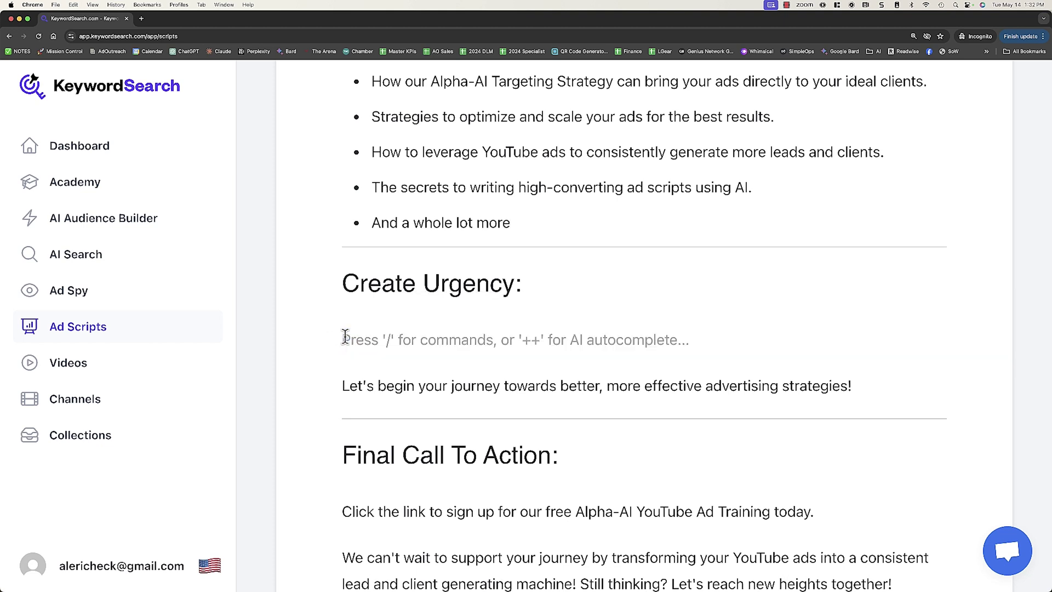
drag(872, 389, 355, 369)
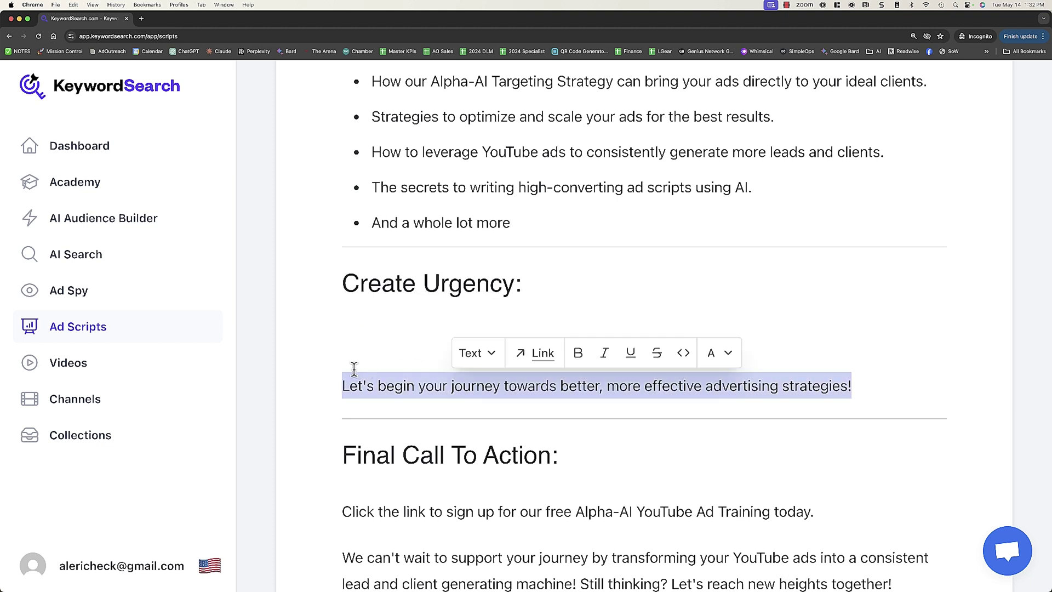
click(448, 334)
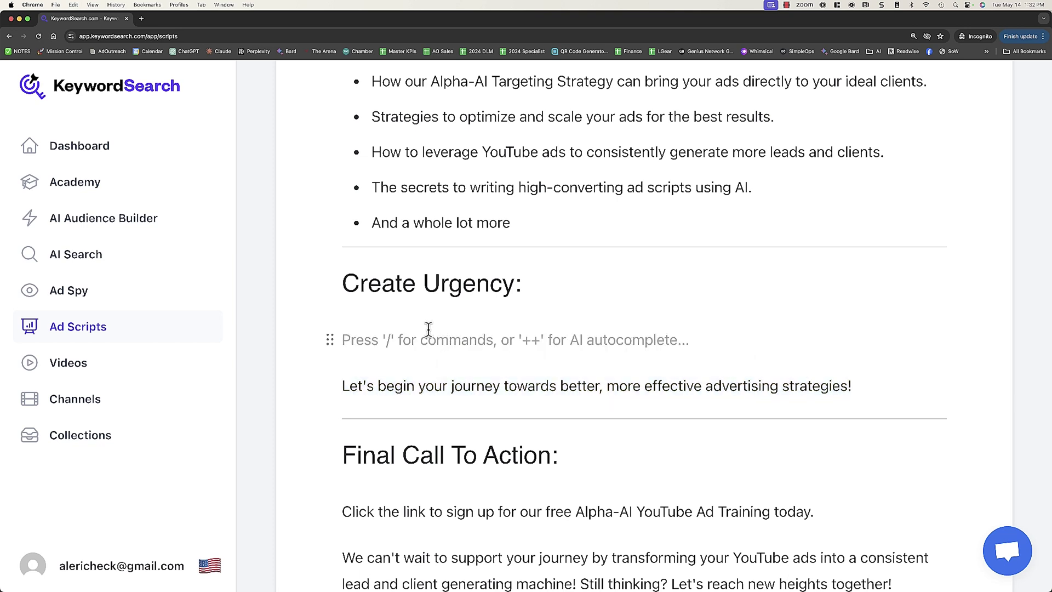
text(/)
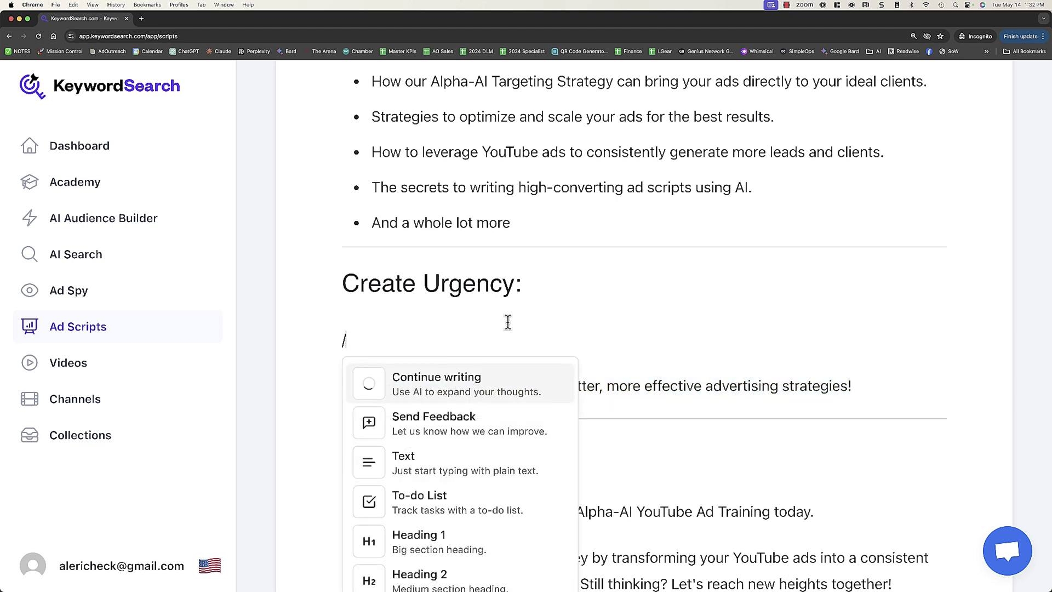
key(Return)
Reword the opening of the Create Urgency paragraph to "Click the link to learn how you can transform"
drag(343, 340, 447, 334)
text(Click the link to learn h)
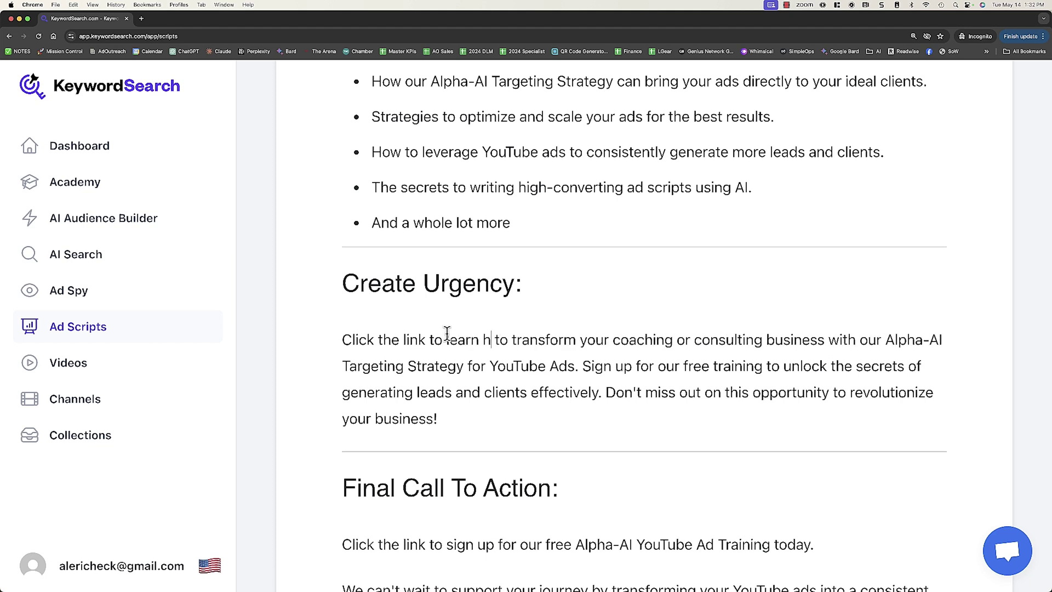
text(ow you can)
key(Delete)
key(Delete)
key(Delete)
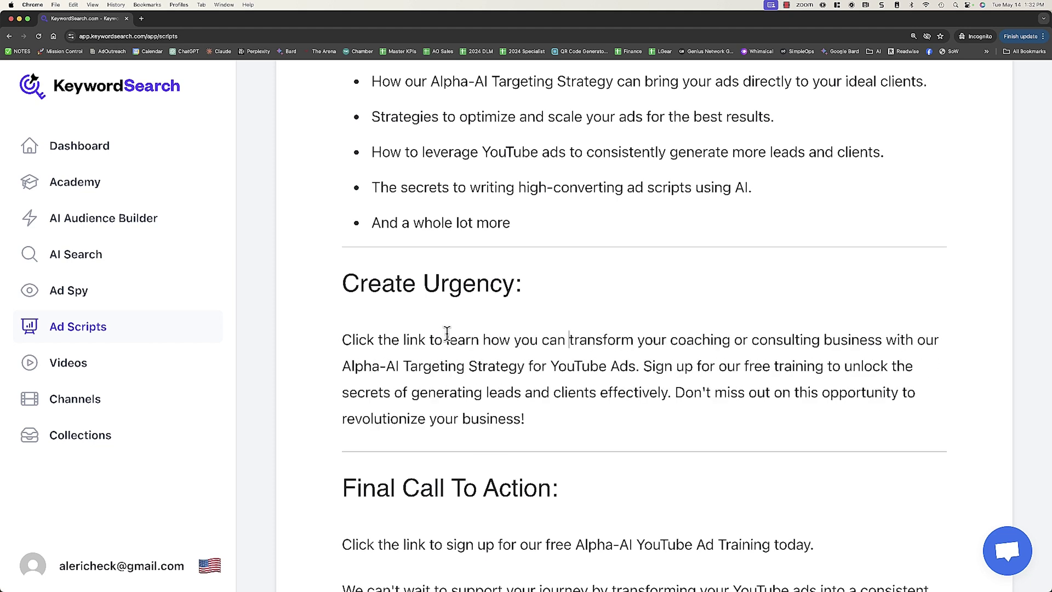
Delete the sentence starting "Sign up for our free training" from the Create Urgency paragraph
scroll(448, 333, down, 2)
drag(594, 369, 645, 314)
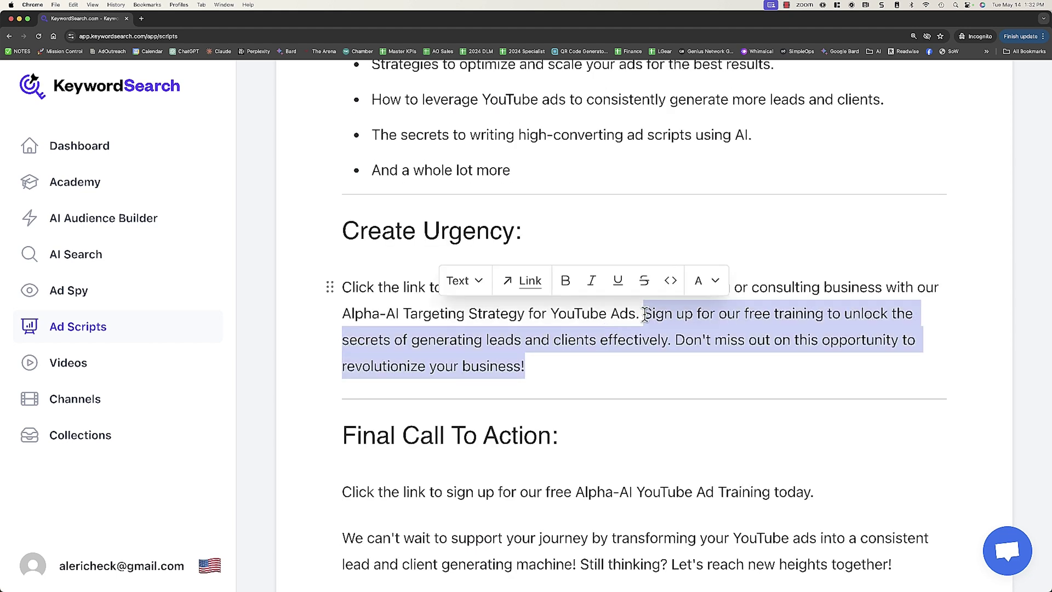
click(770, 341)
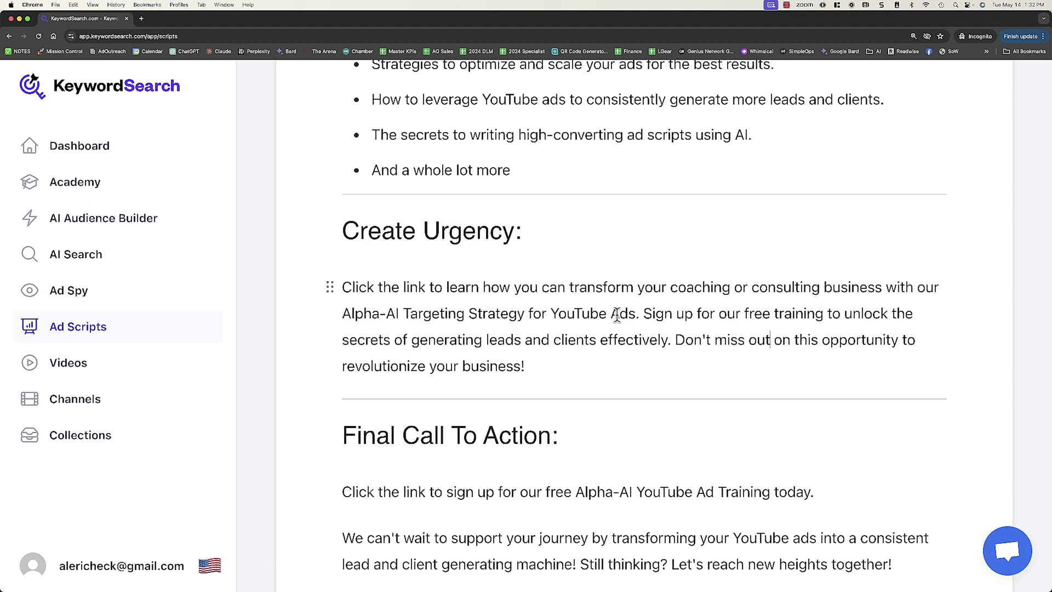
drag(643, 313, 675, 339)
key(BackSpace)
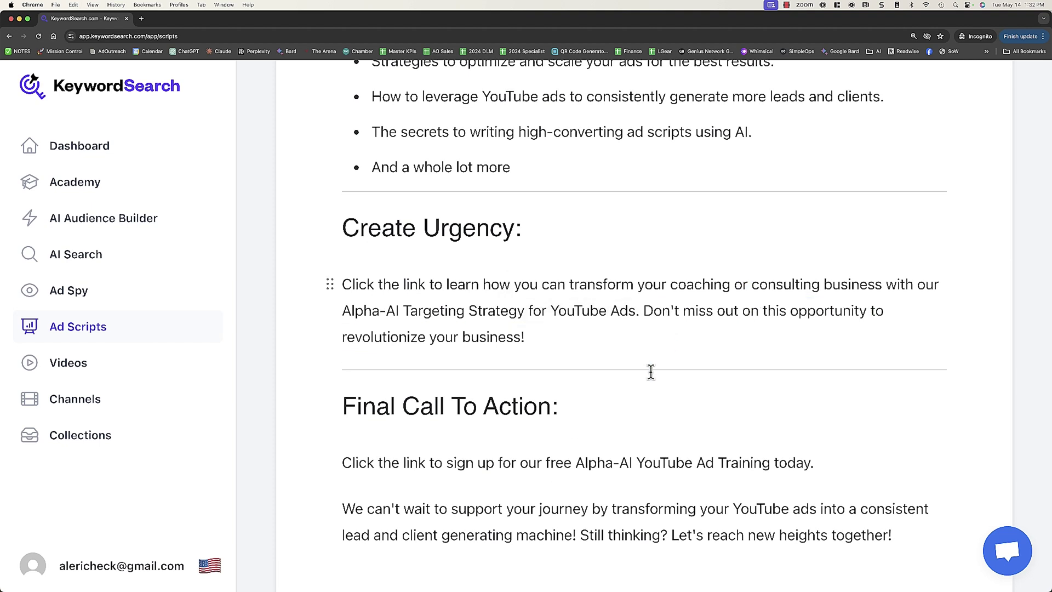
Replace the last paragraph of the Final Call To Action with one written by the AI's Continue writing command
scroll(575, 448, down, 1)
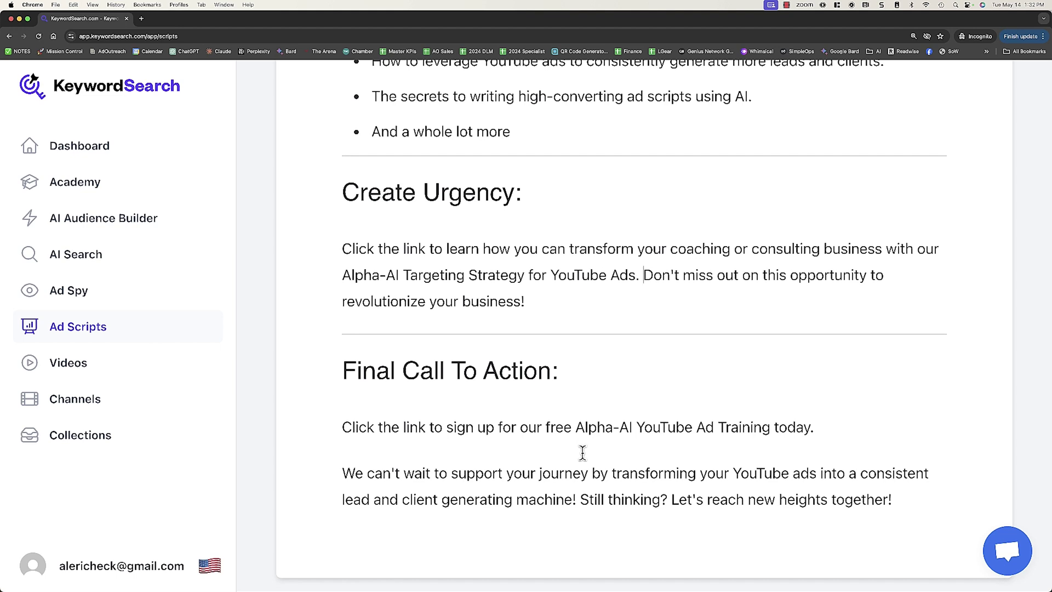
drag(895, 500, 338, 478)
key(BackSpace)
text(/)
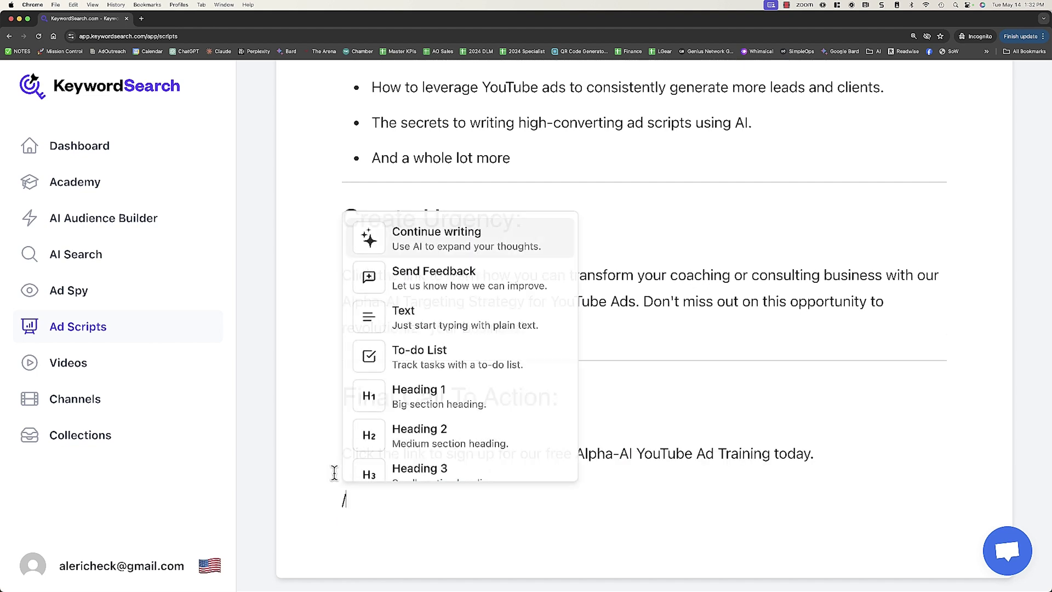
click(439, 233)
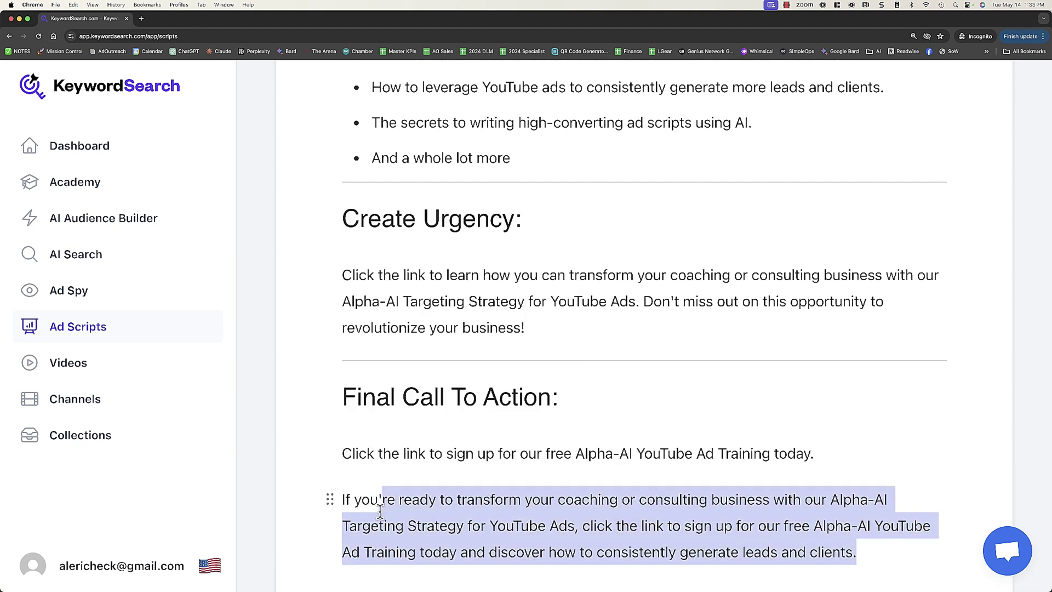
Discard the generated Final Call To Action paragraph and have the AI write another version
text(/)
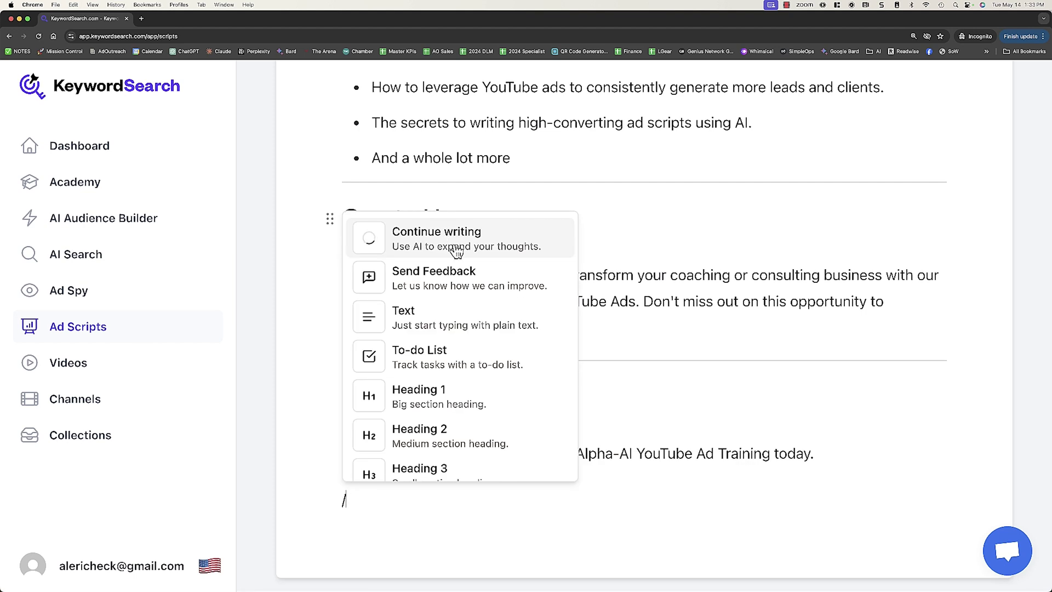
click(455, 247)
scroll(482, 350, down, 3)
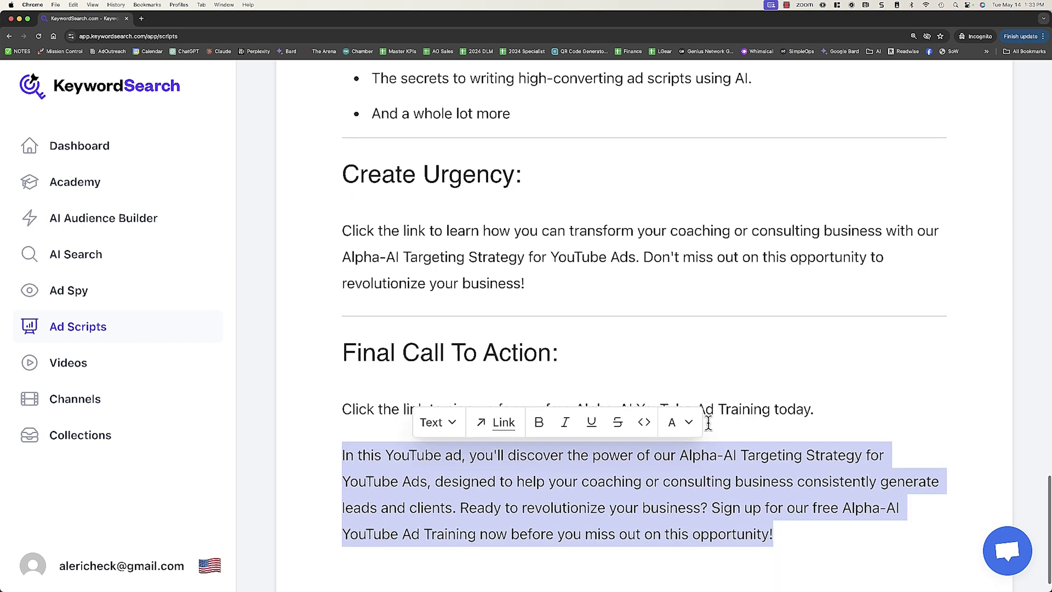
click(511, 453)
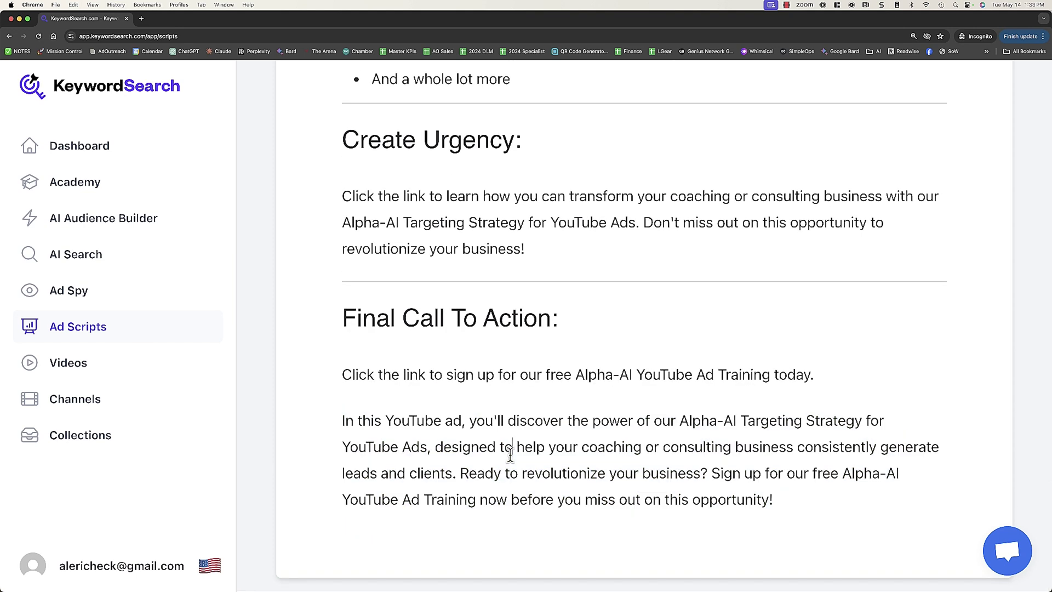
Replace the last paragraph of the Final Call To Action with "I look forward to seeing you there!"
drag(803, 509, 340, 428)
key(BackSpace)
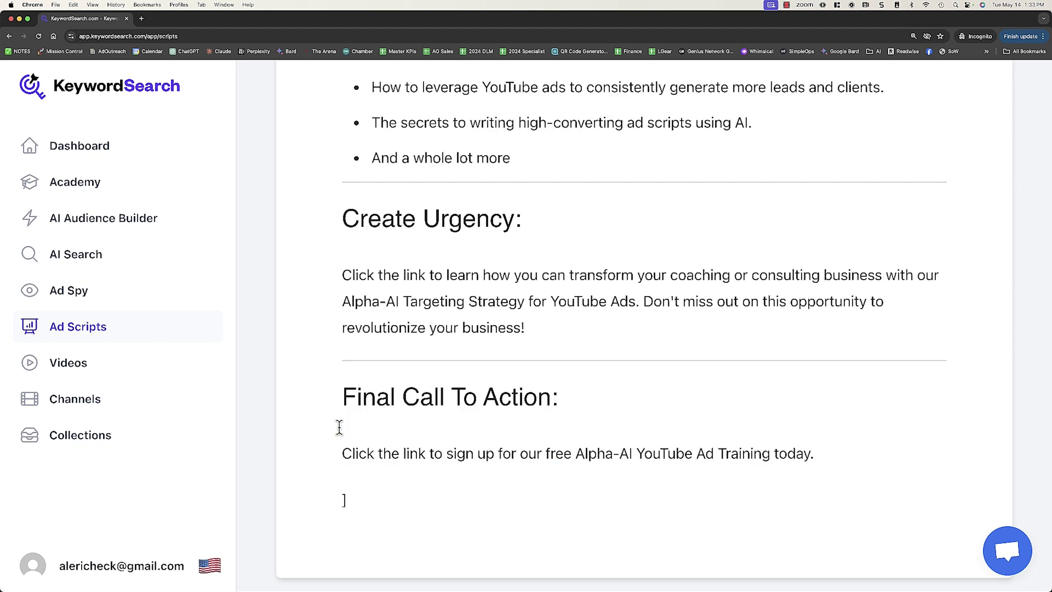
key(BackSpace)
text(I look forward to seeing you there!)
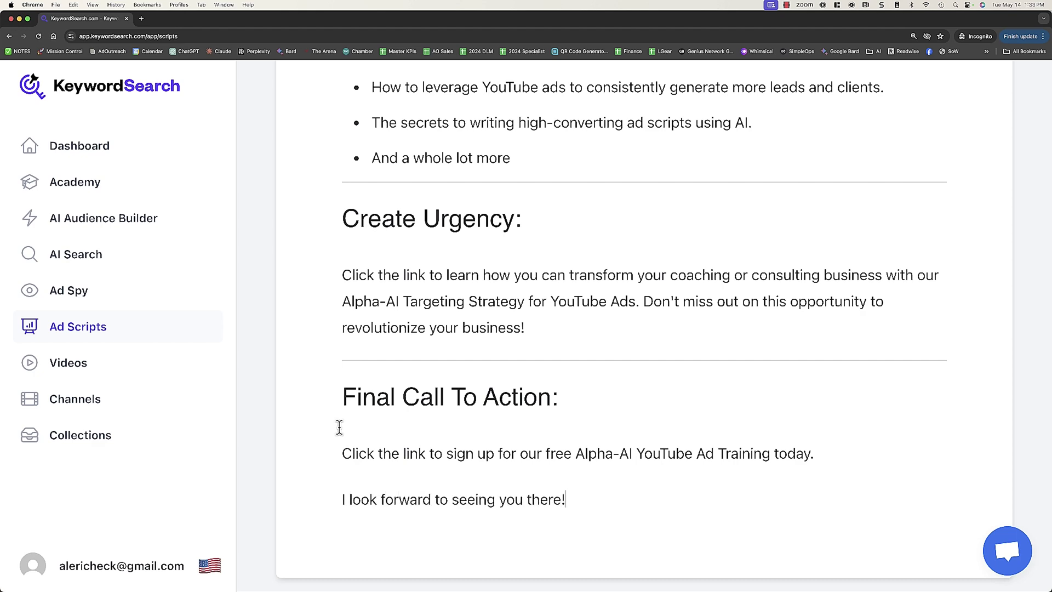
Read through the whole edited script, from the three hooks to the Final Call To Action
scroll(523, 363, up, 1)
scroll(522, 363, up, 20)
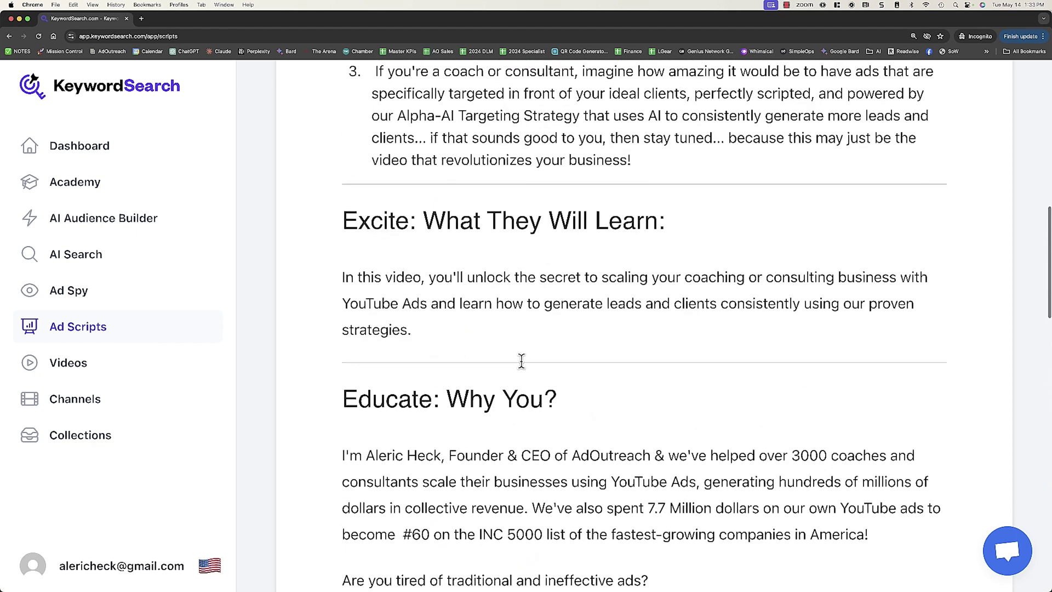
scroll(521, 361, down, 6)
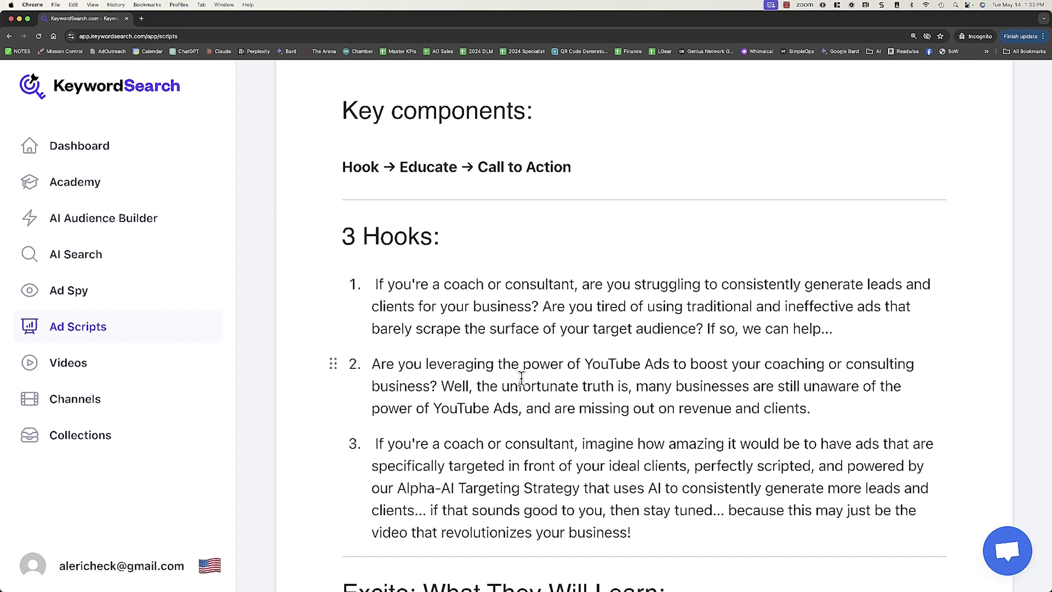
scroll(530, 389, down, 5)
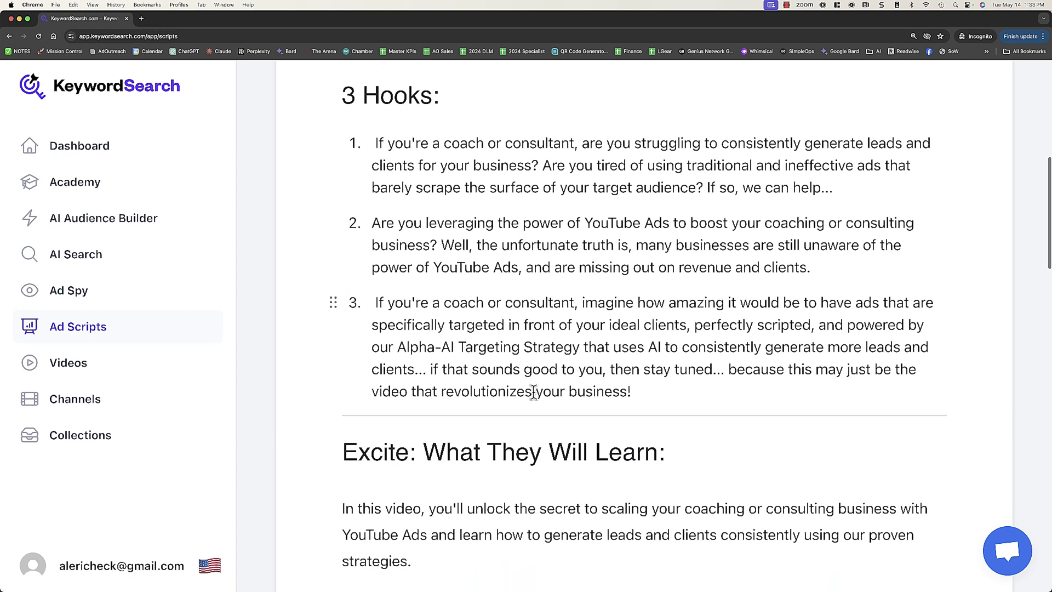
scroll(533, 391, down, 3)
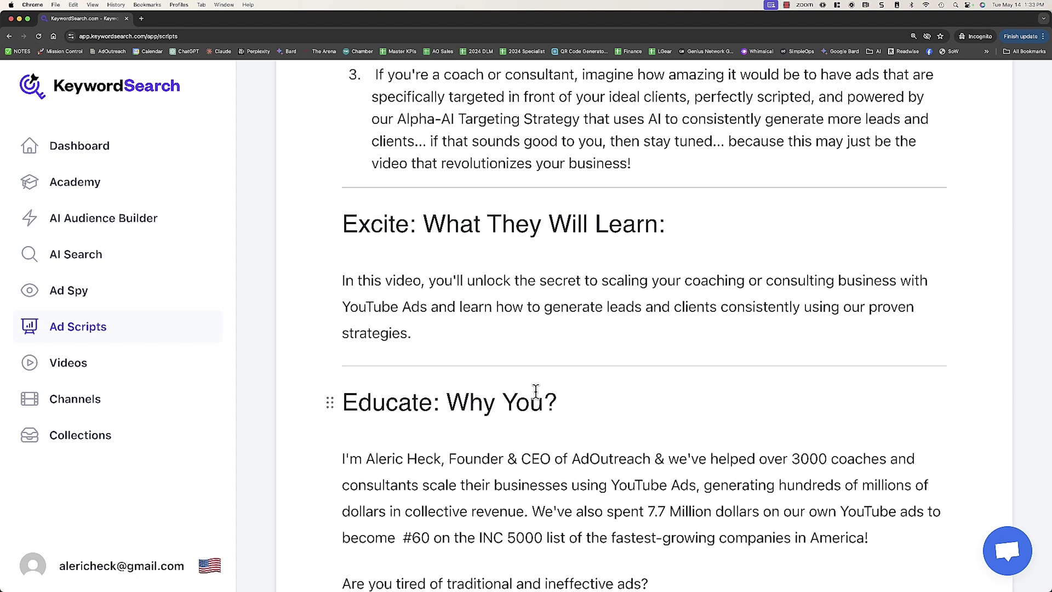
scroll(533, 391, down, 6)
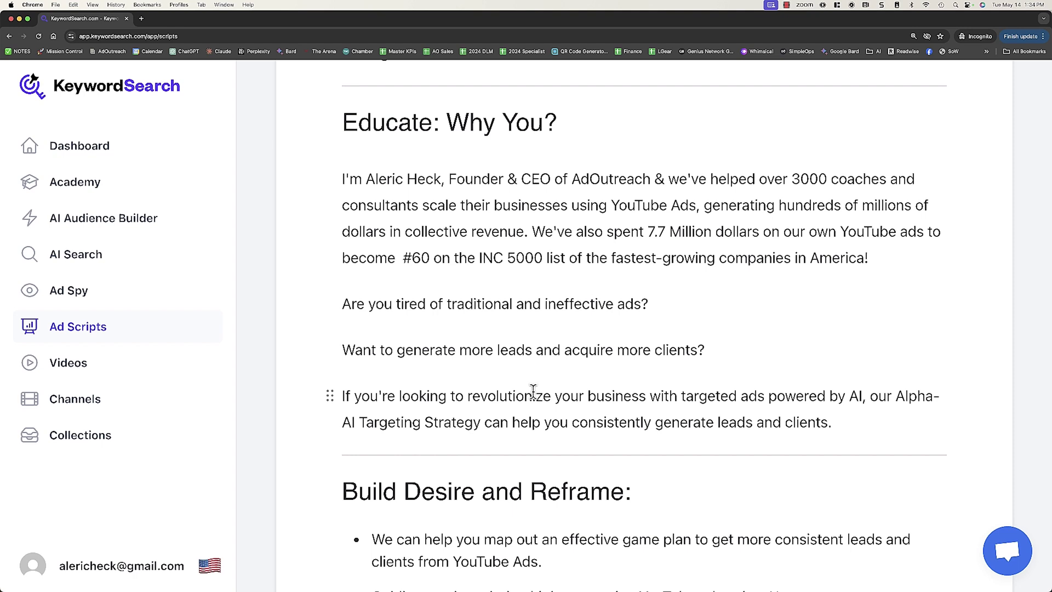
scroll(533, 391, down, 1)
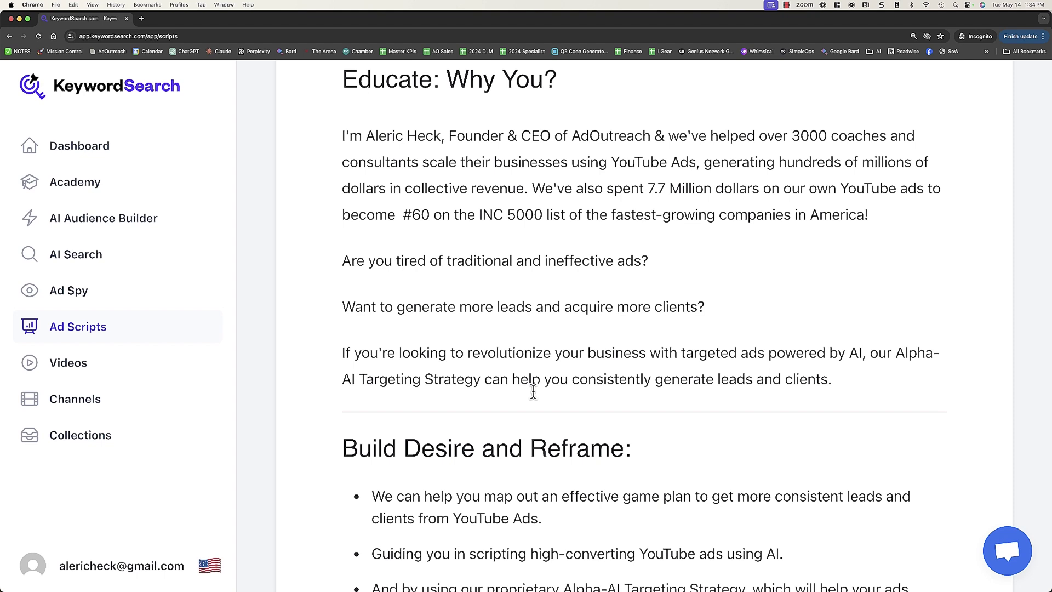
scroll(533, 391, down, 1)
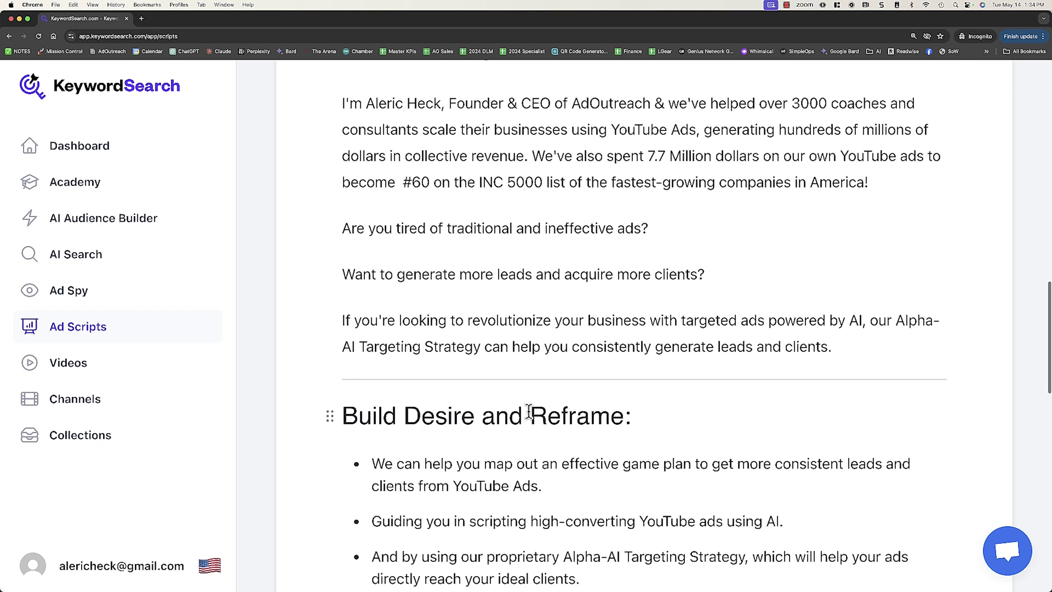
scroll(530, 411, down, 2)
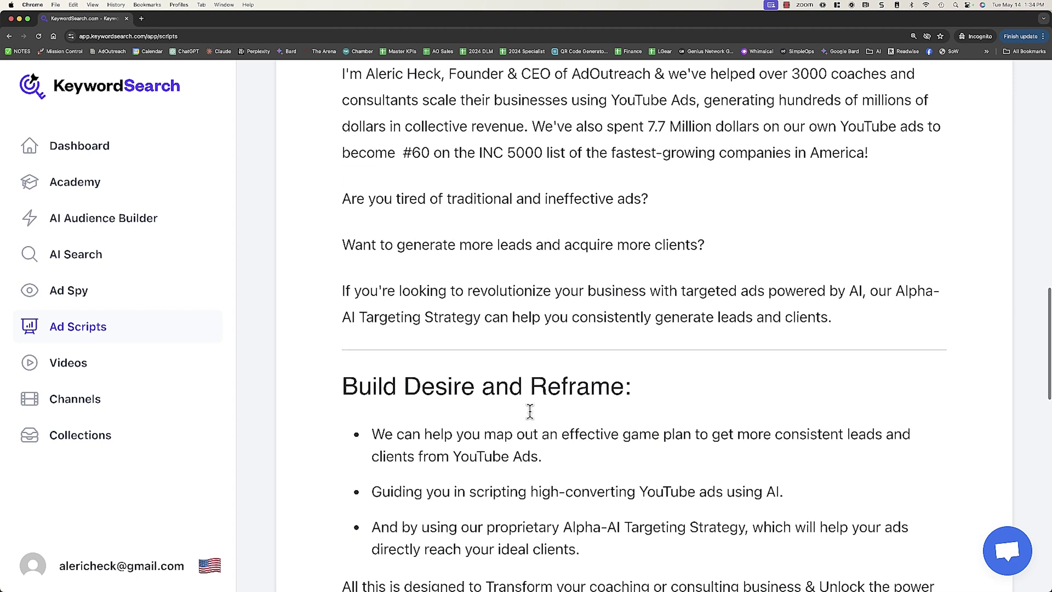
scroll(530, 410, down, 2)
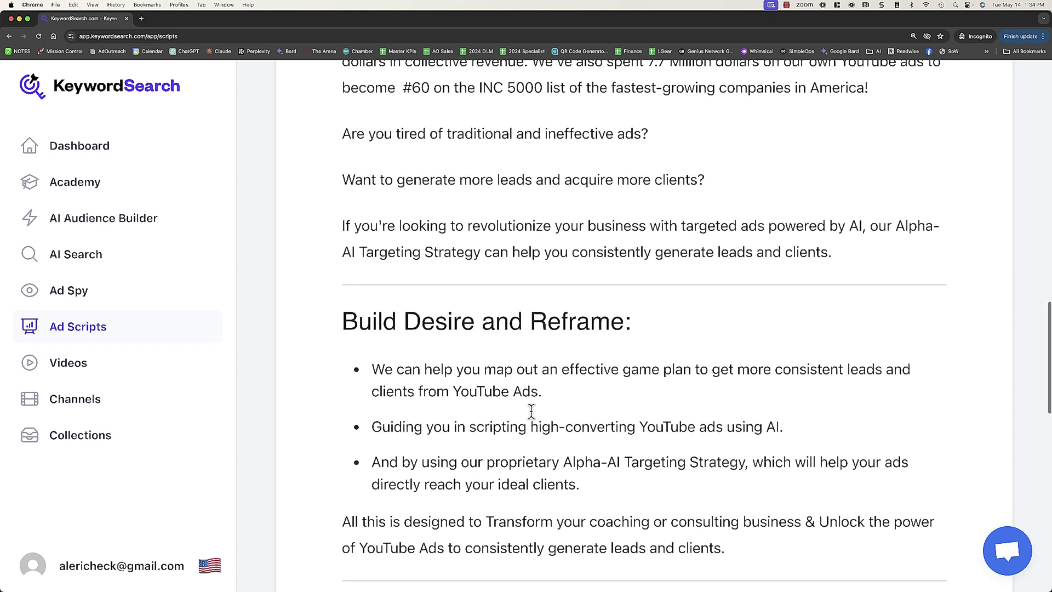
scroll(531, 410, down, 5)
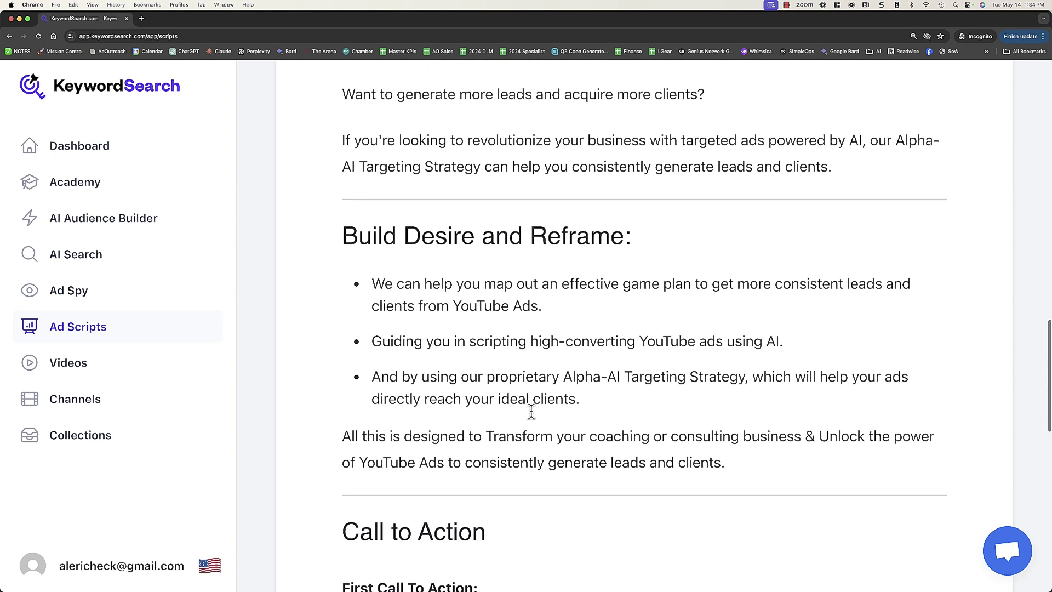
scroll(531, 411, down, 1)
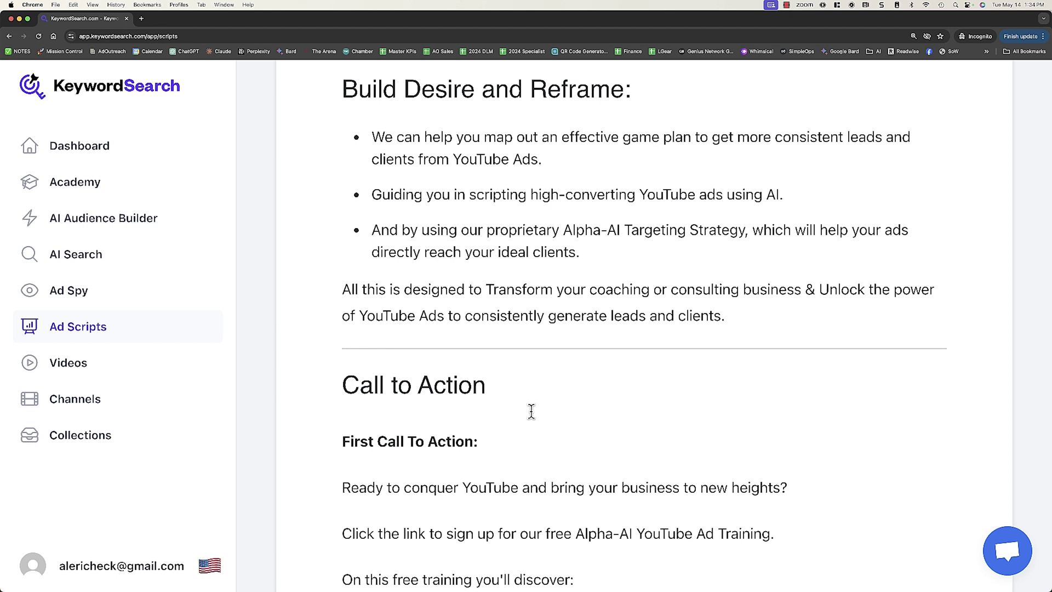
scroll(531, 411, down, 3)
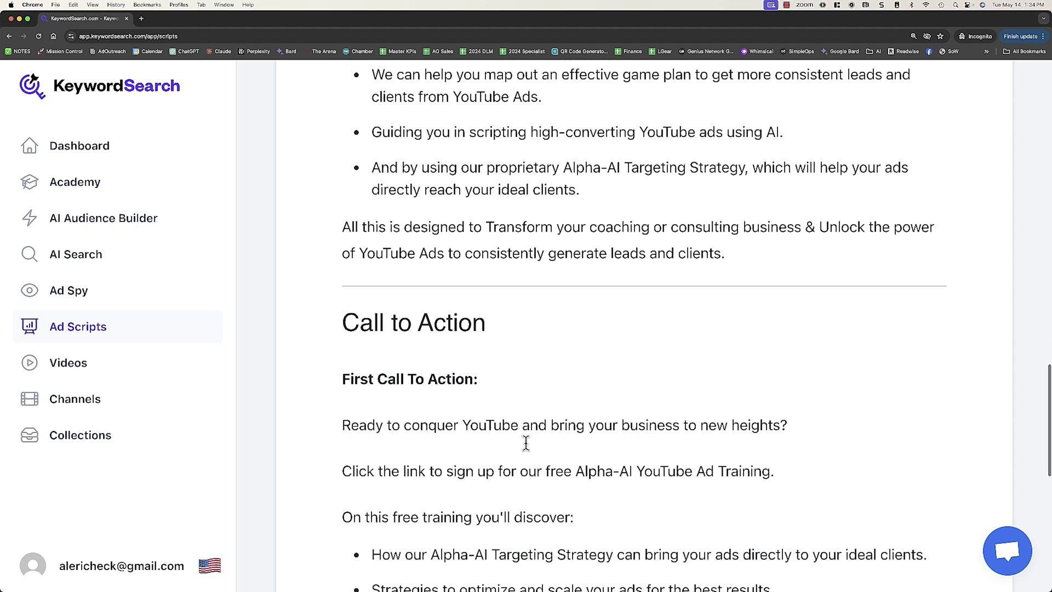
scroll(527, 442, down, 3)
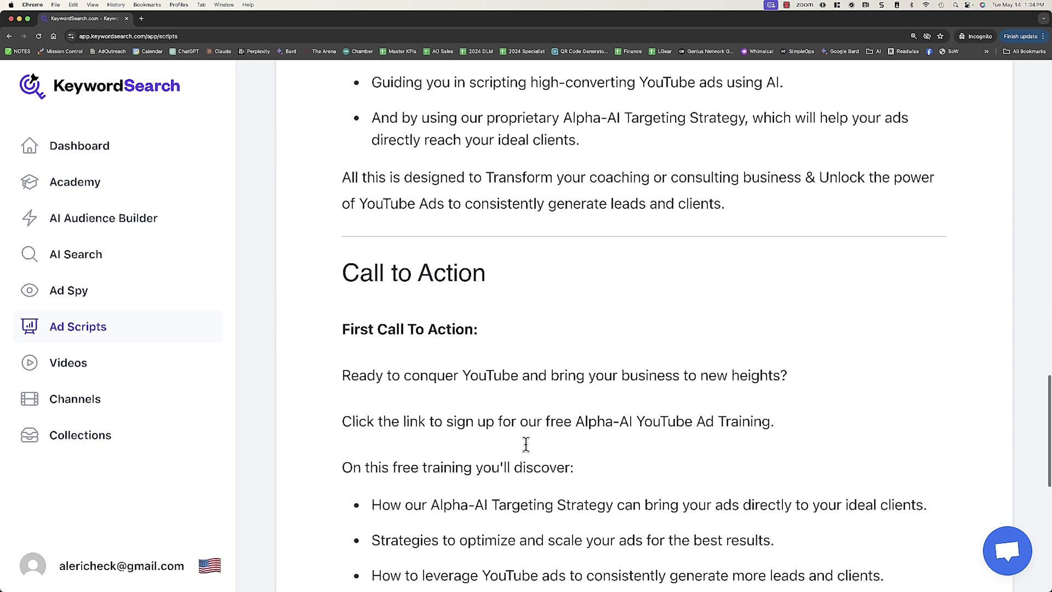
scroll(526, 442, down, 6)
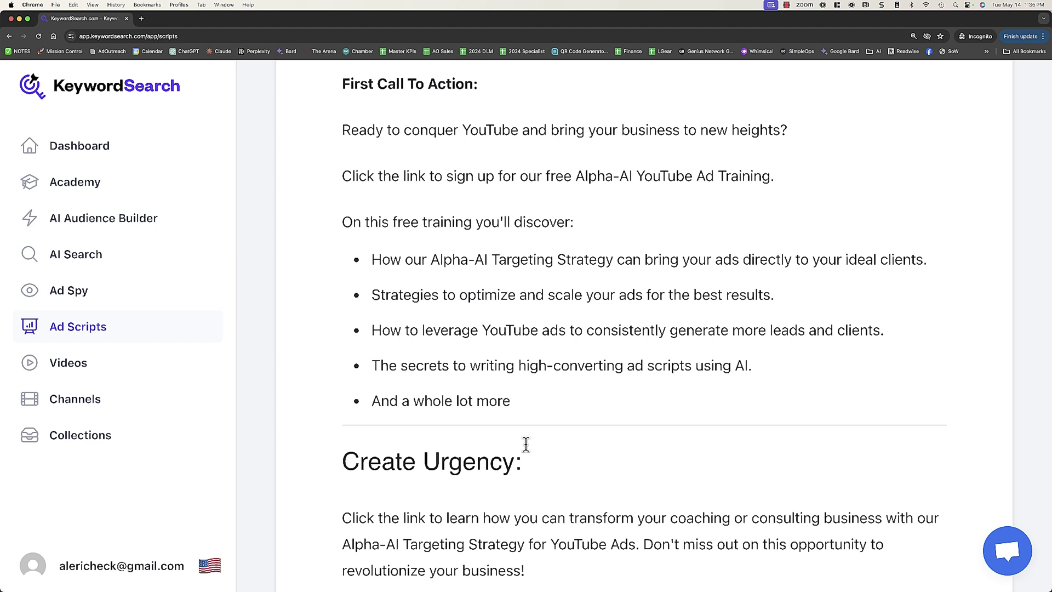
scroll(526, 444, down, 5)
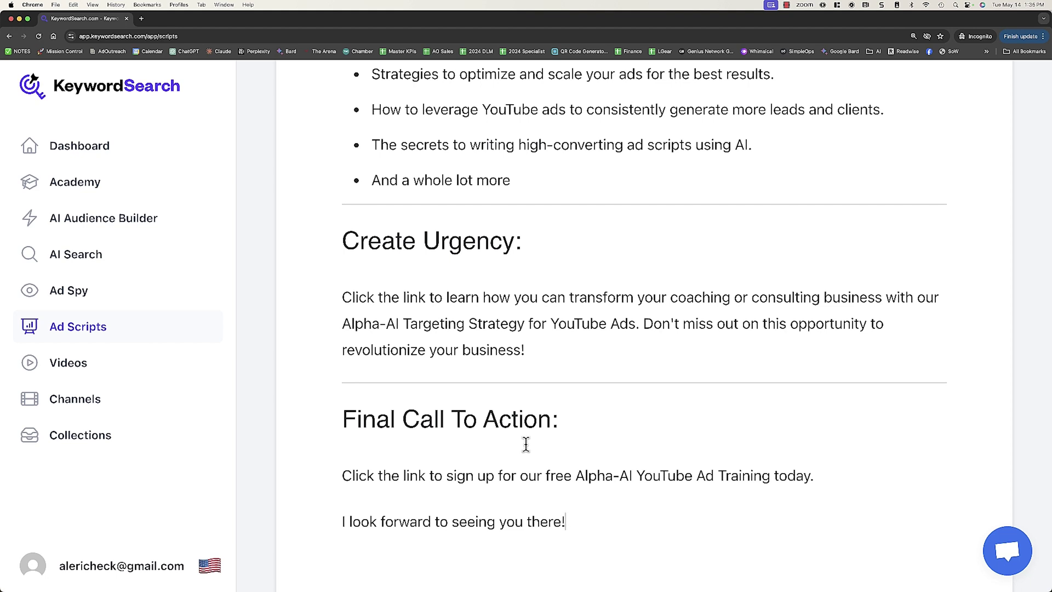
Save the finished YouTube ad script under the name "AdOutreach Script"
scroll(652, 327, up, 20)
scroll(652, 328, up, 3)
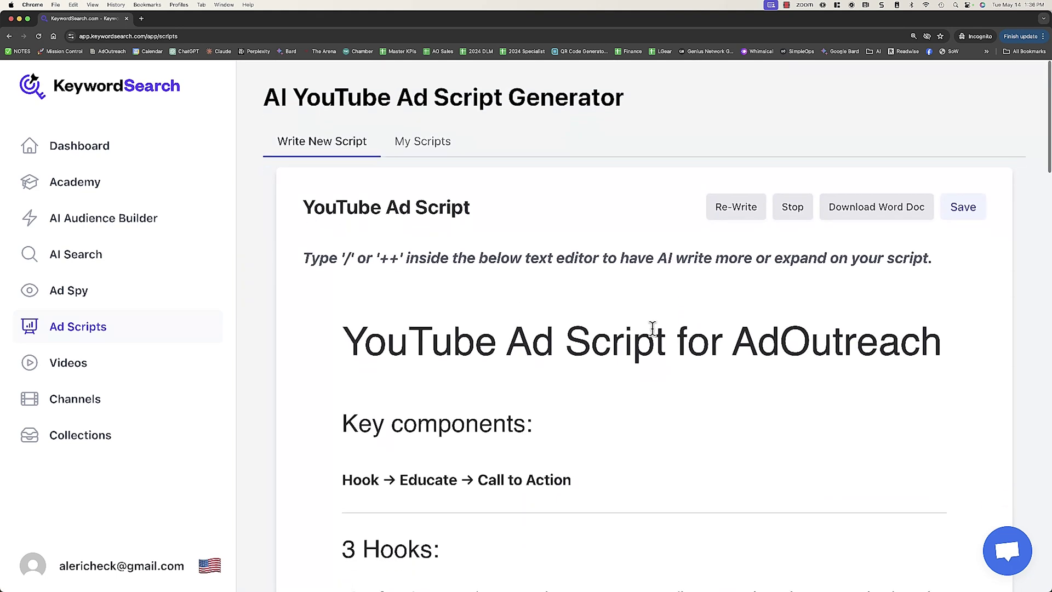
click(972, 206)
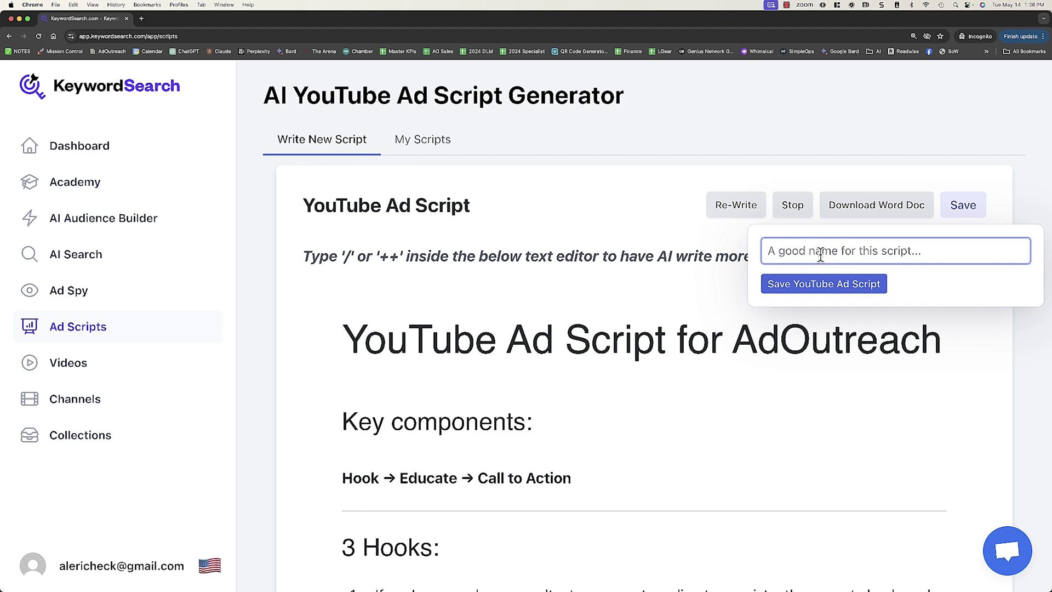
text(AdOutreach Script)
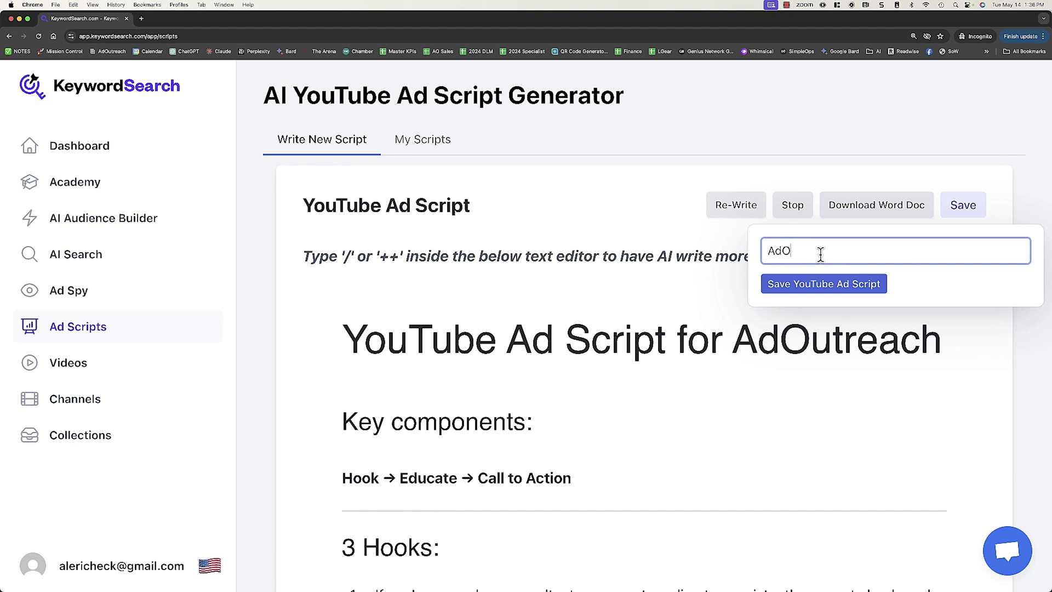
click(820, 290)
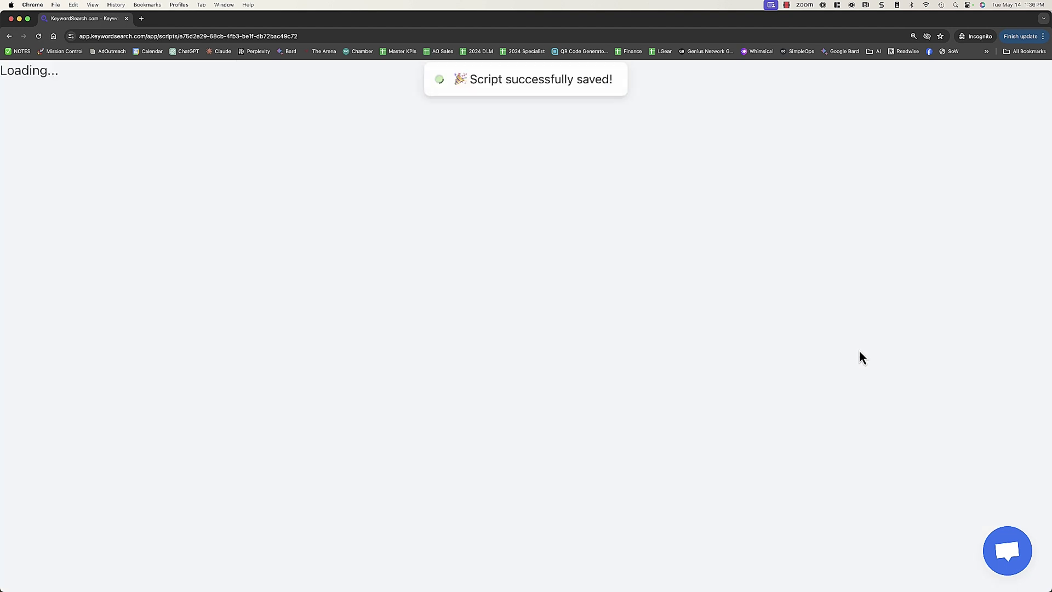
Start downloading the saved AdOutreach Script as a Word document and cancel saving the file
scroll(860, 351, up, 15)
scroll(864, 337, down, 1)
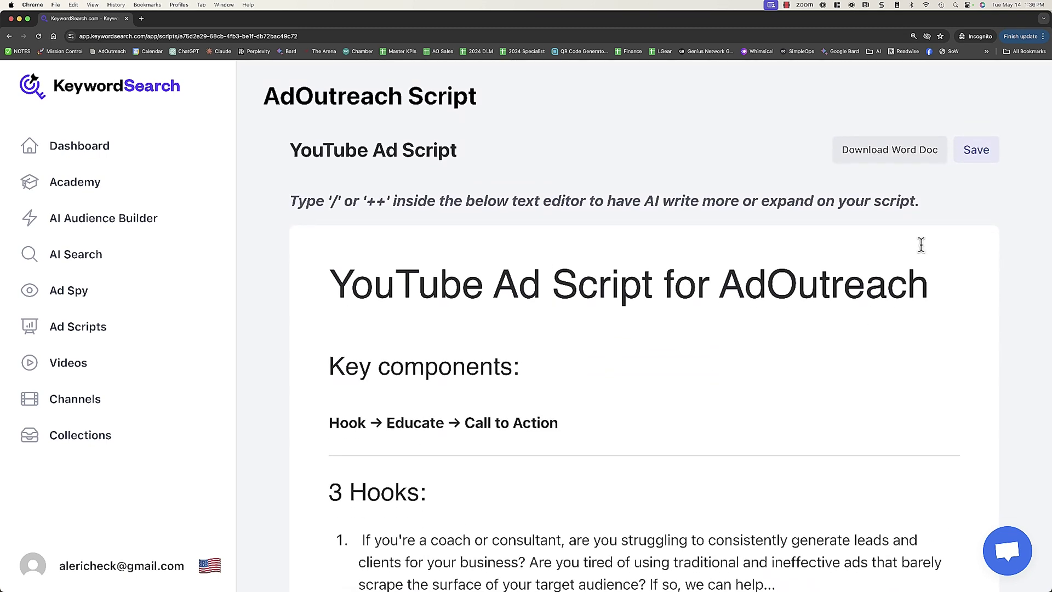
click(890, 155)
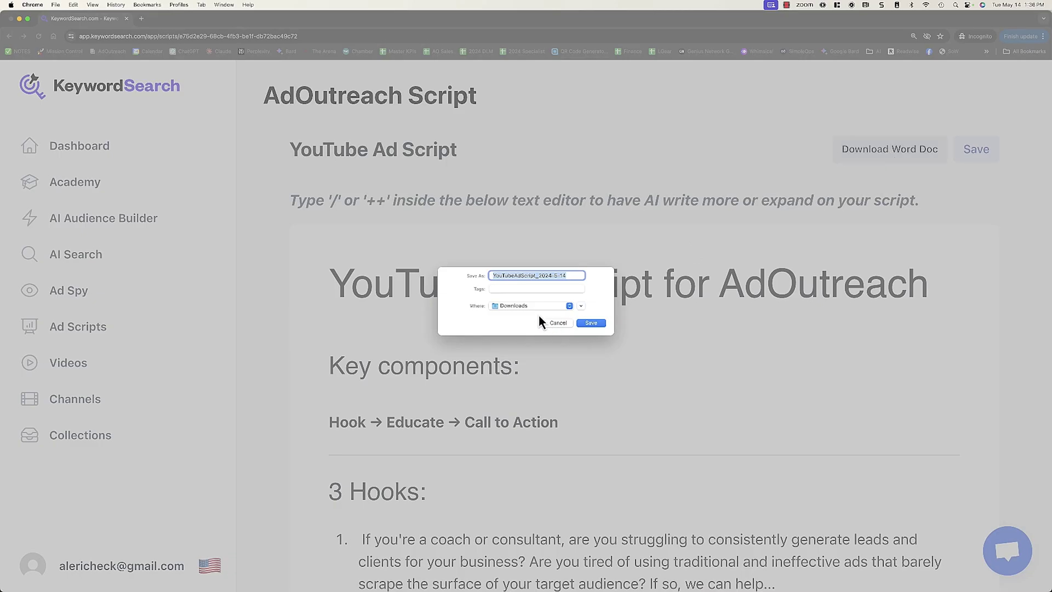
click(557, 323)
Leave the AdOutreach Script and open the saved script named "Old version" from the list of saved scripts
scroll(637, 323, down, 5)
scroll(637, 322, up, 5)
click(10, 35)
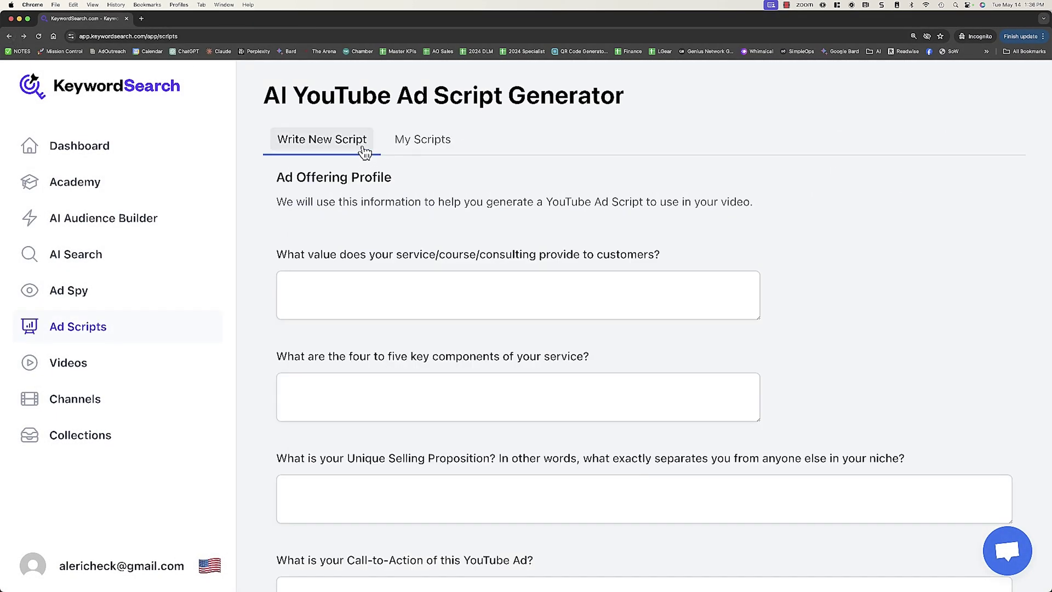
click(421, 141)
click(814, 229)
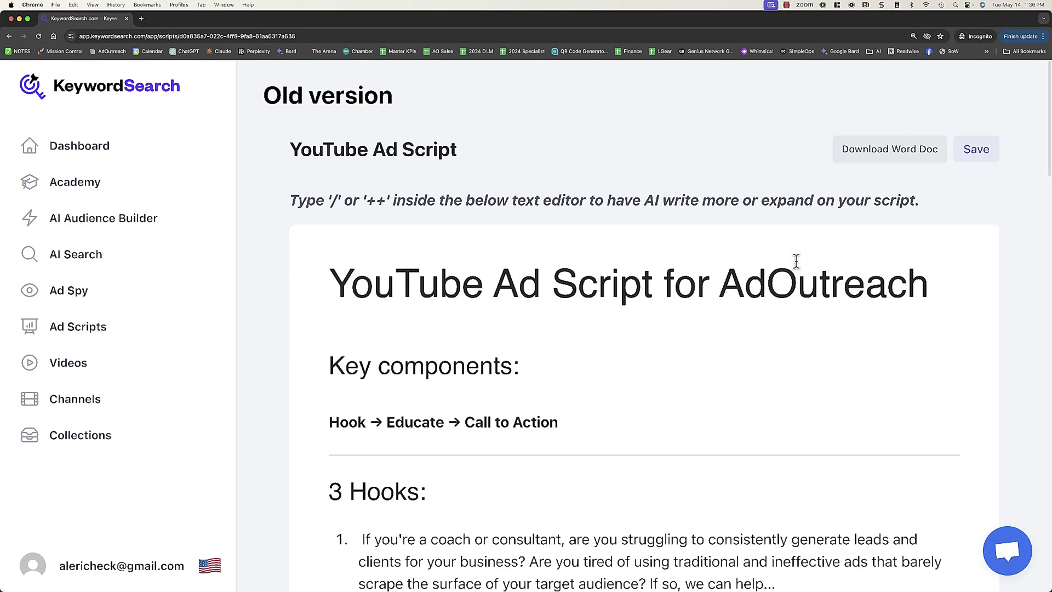